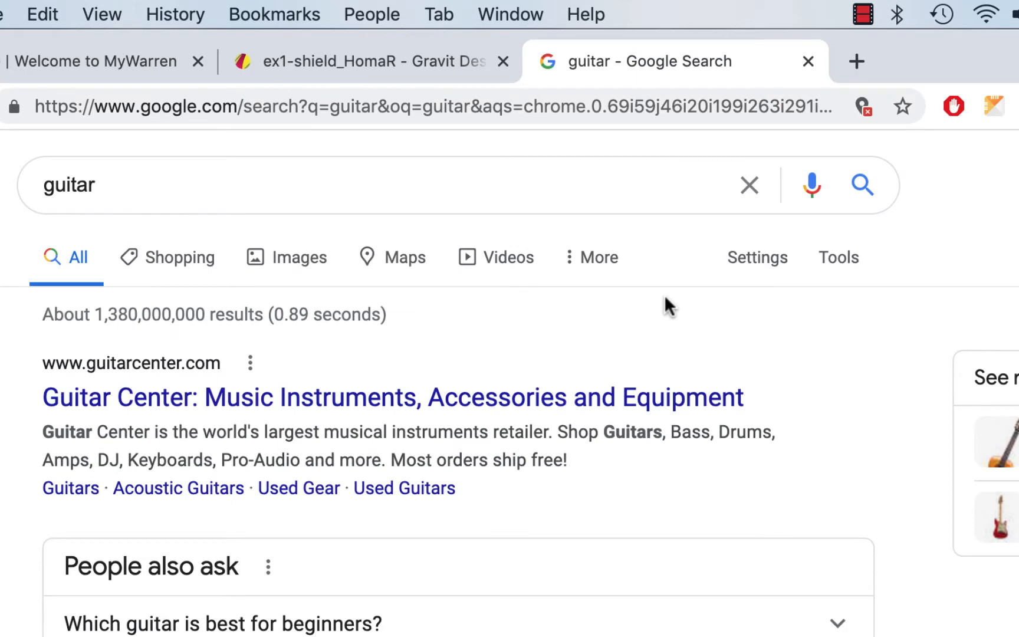
- Show image results for guitar and extend the query to 'guitar clip art'
left_click(308, 259)
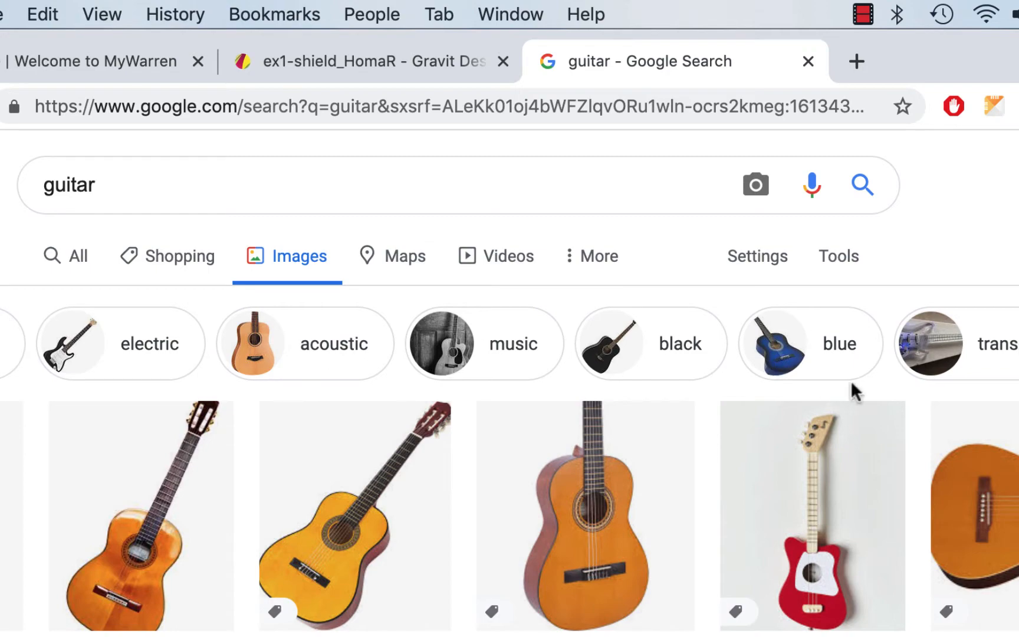
left_click(175, 179)
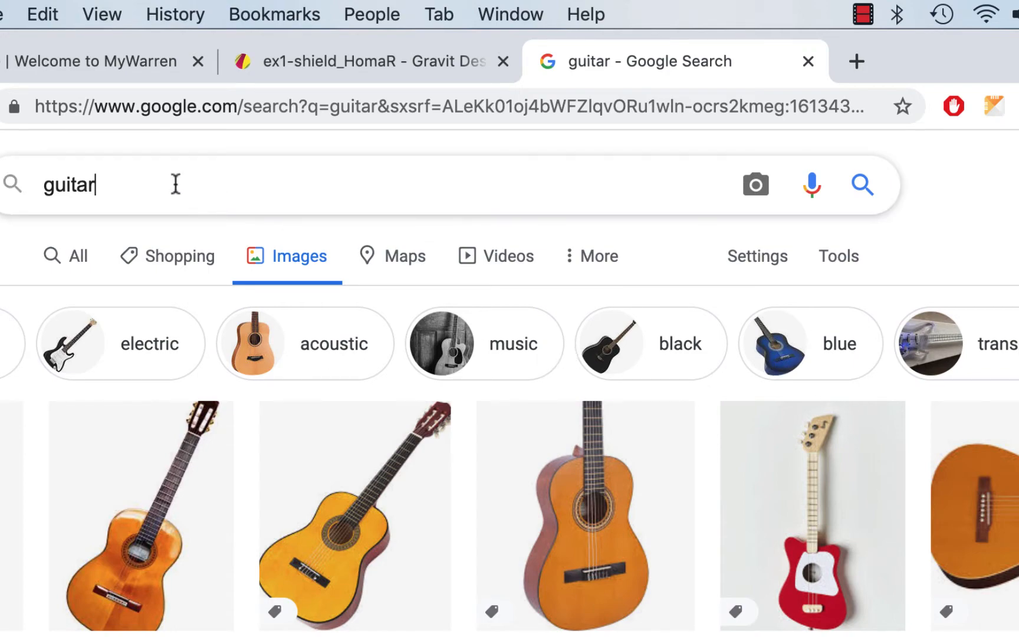
type("clip art")
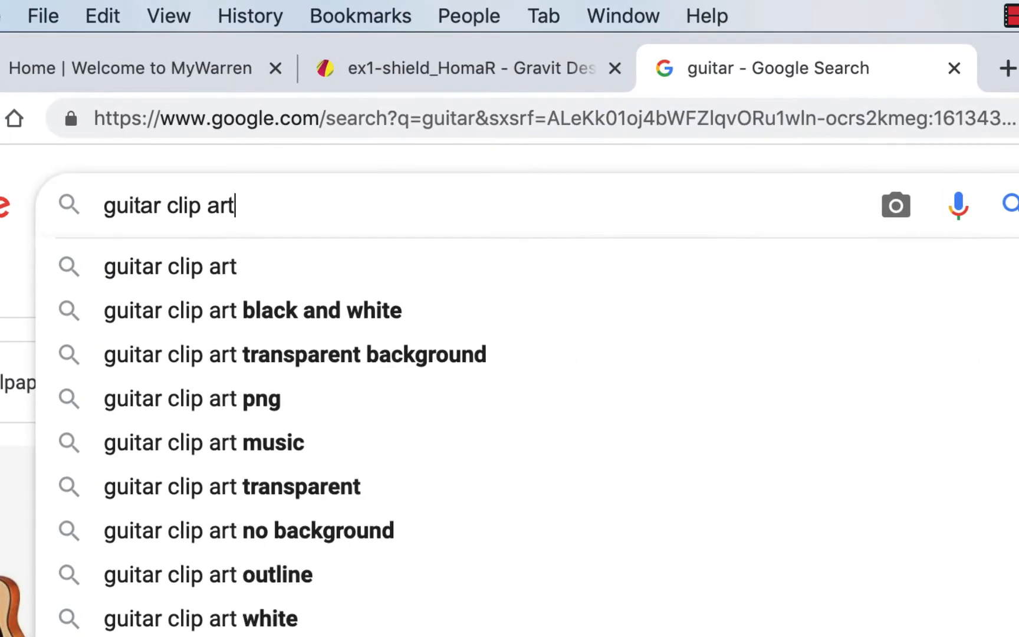
- Run the guitar clip art image search filtered to transparent images
left_click(285, 252)
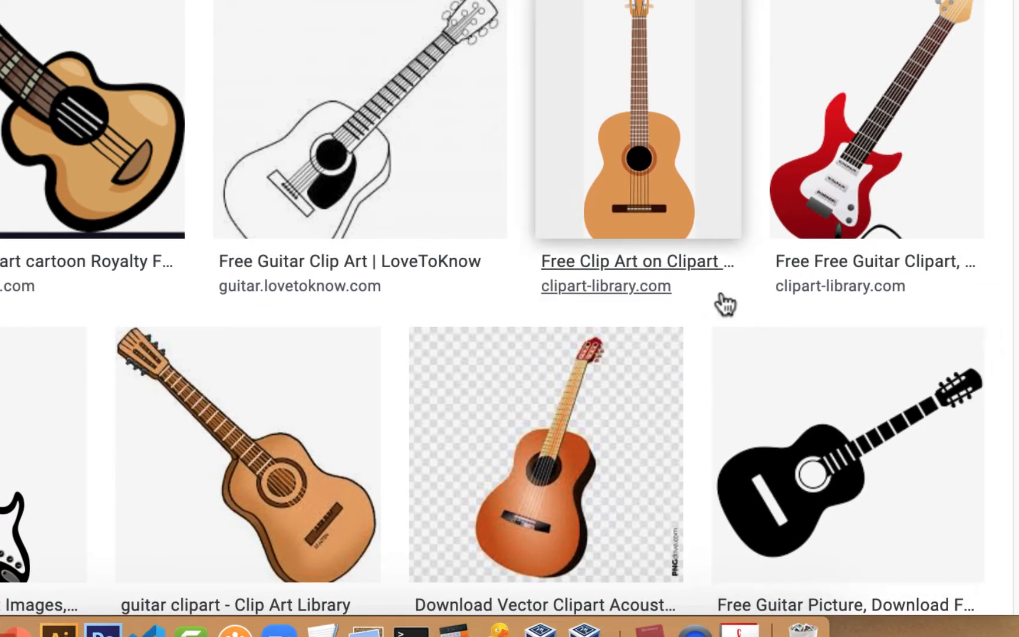
scroll(725, 303, "down", 5)
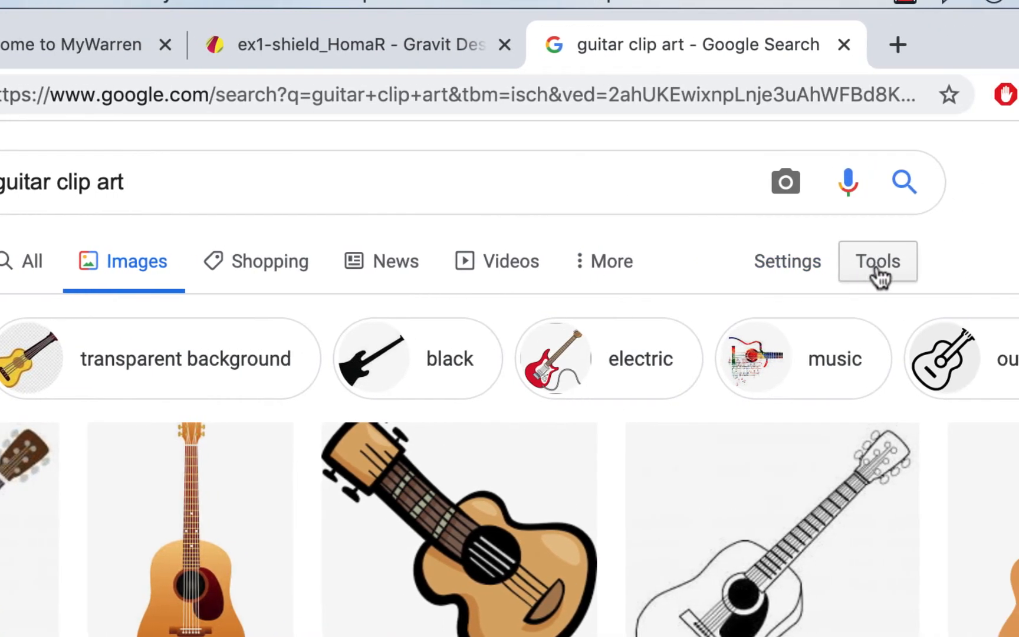
left_click(878, 271)
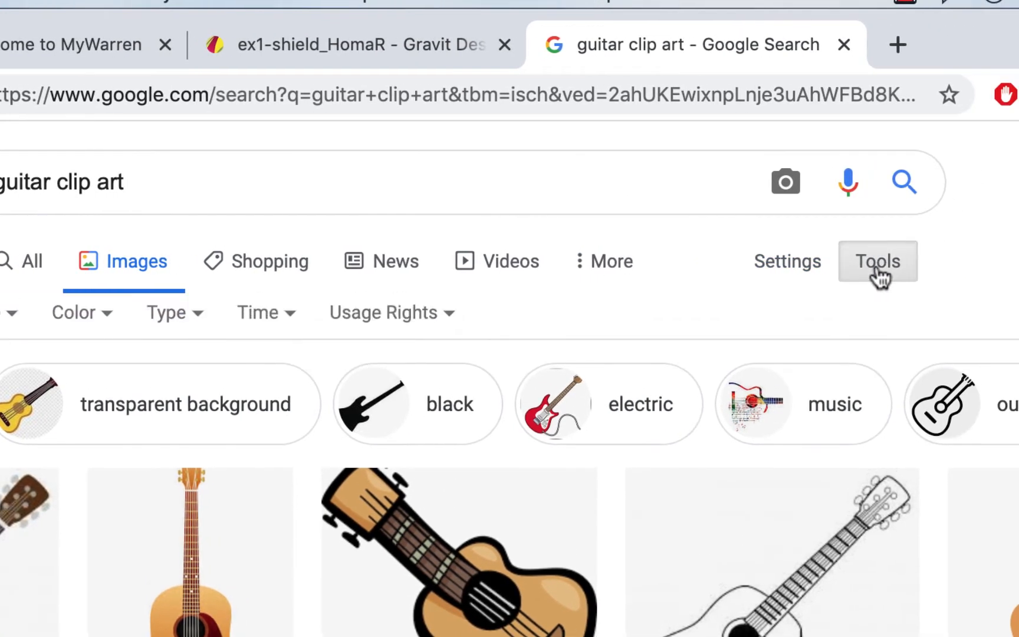
left_click(89, 319)
left_click(97, 454)
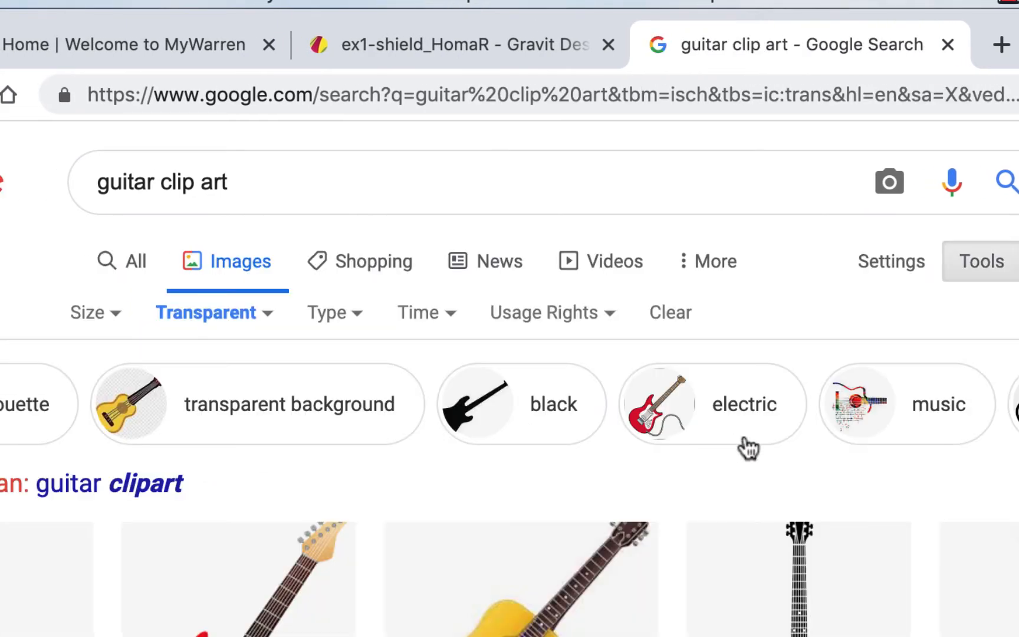
scroll(746, 446, "down", 5)
scroll(716, 461, "down", 5)
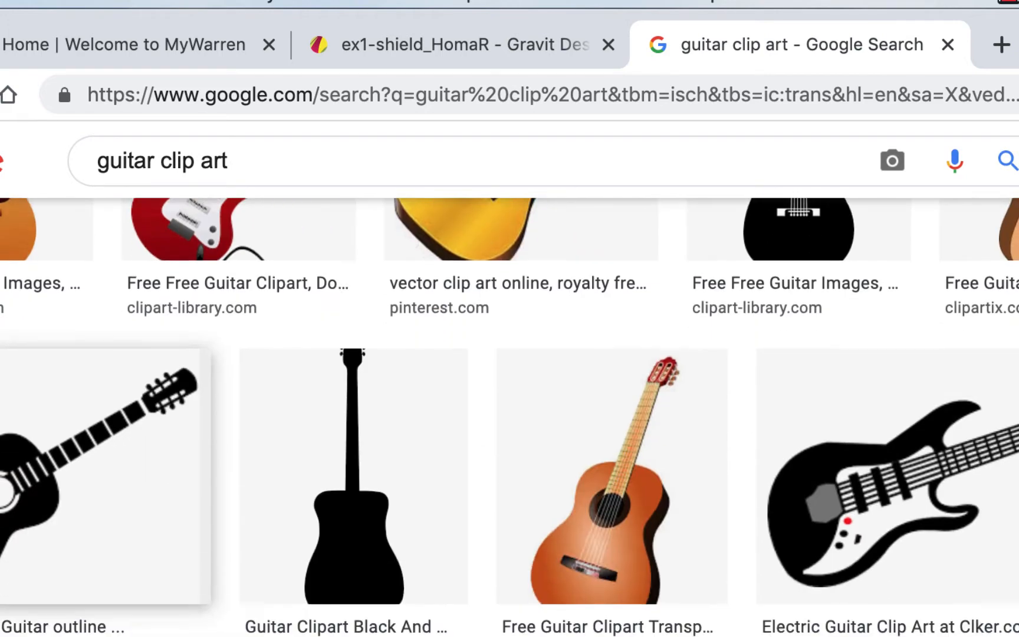
scroll(238, 546, "up", 3)
scroll(238, 530, "down", 1)
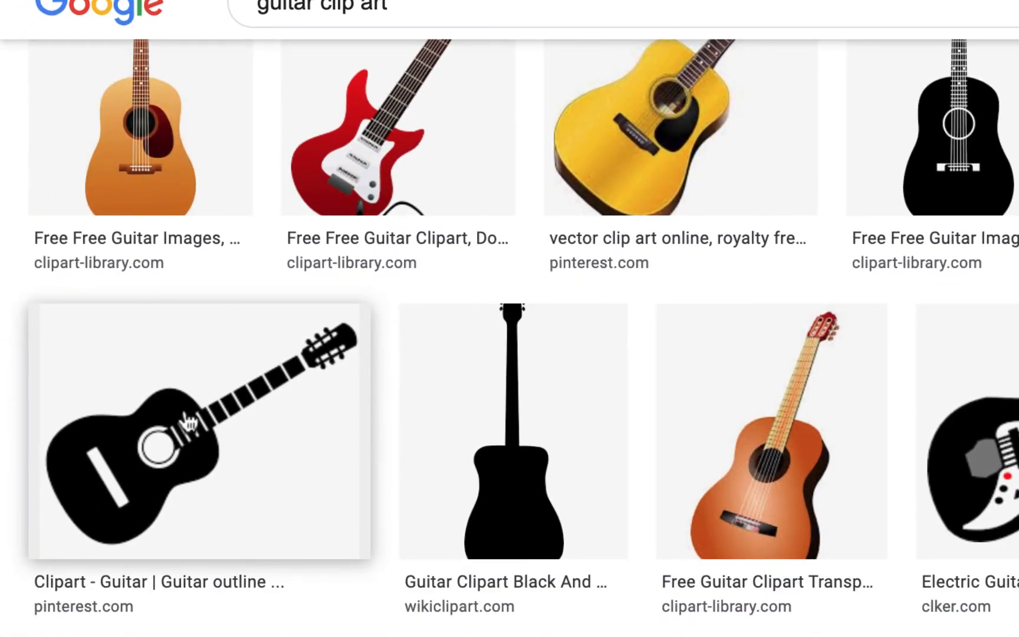
- Preview the black guitar silhouette and copy the image
left_click(254, 427)
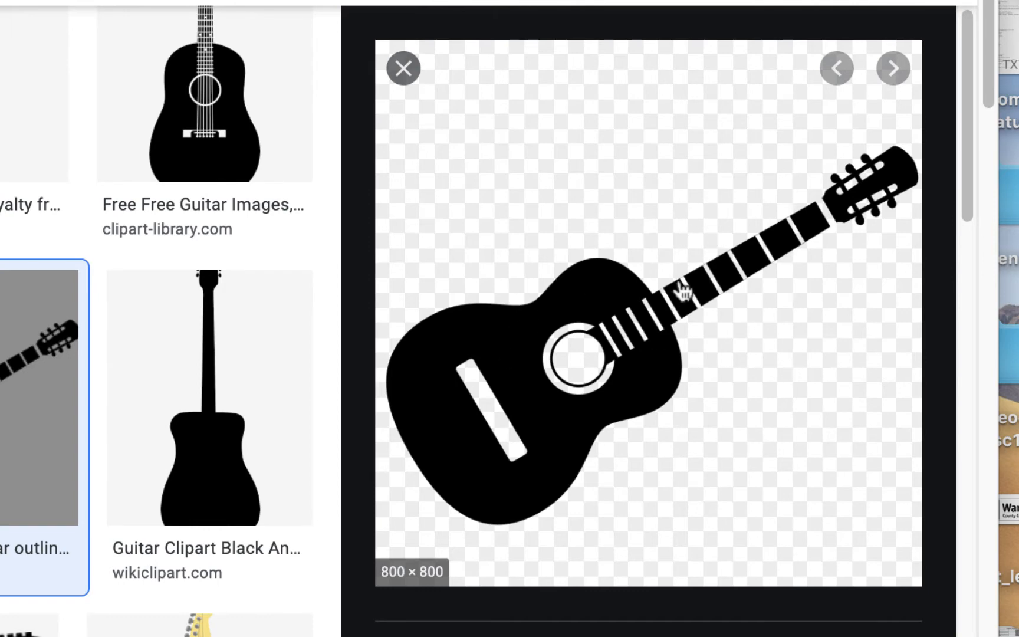
right_click(623, 285)
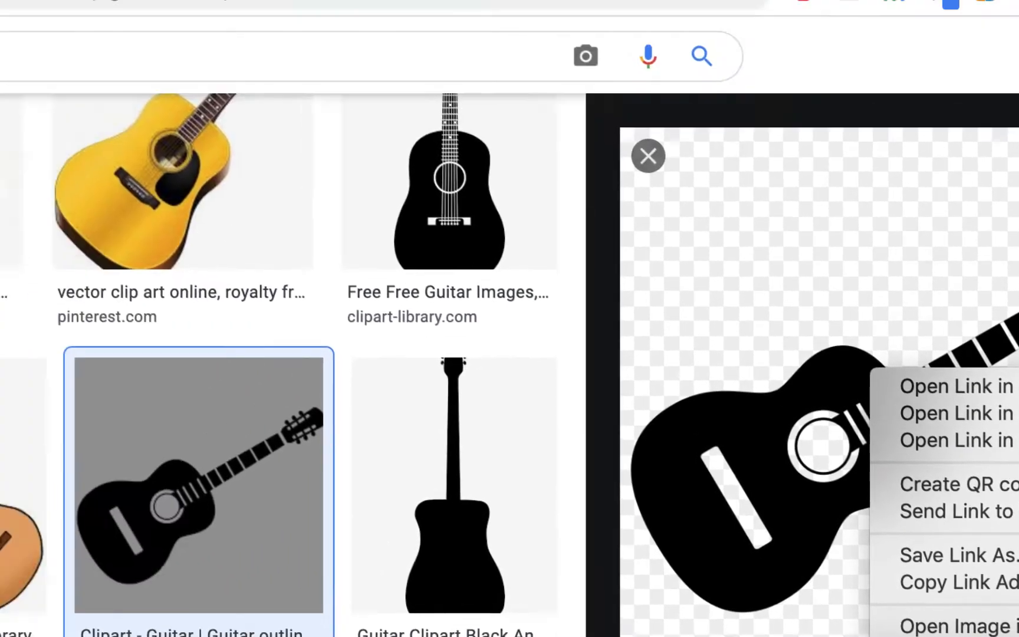
left_click(629, 473)
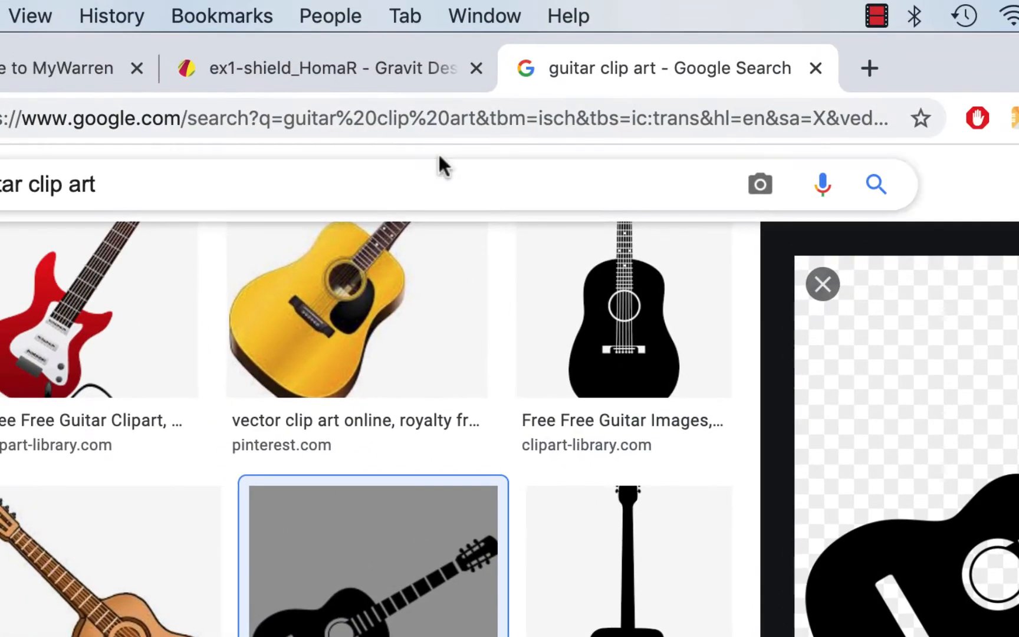
- Paste the guitar image into the shield drawing and shrink it
left_click(347, 70)
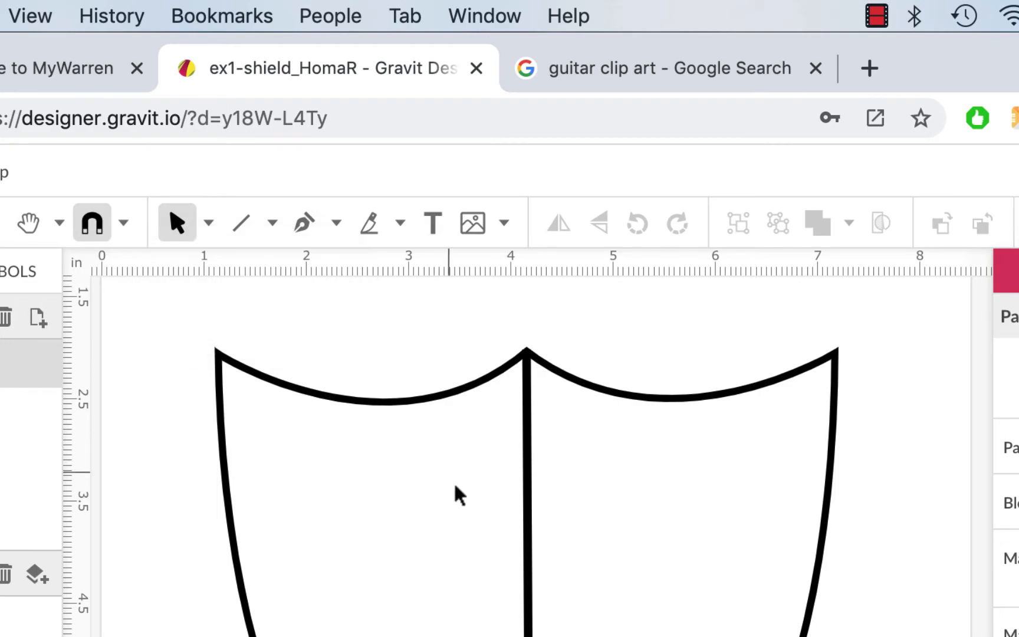
key("ctrl+v")
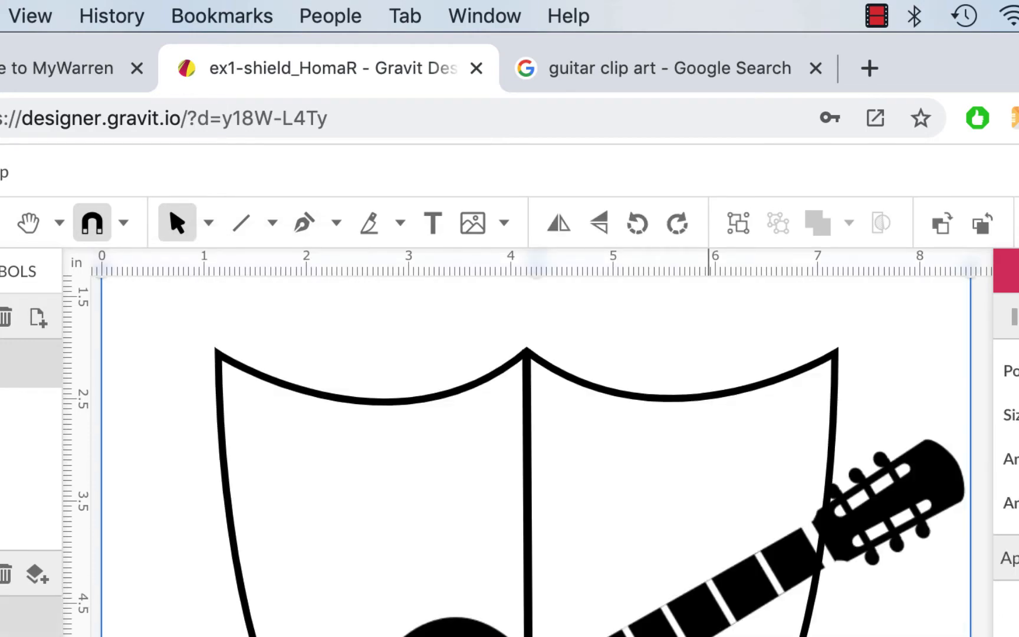
scroll(606, 348, "down", 1)
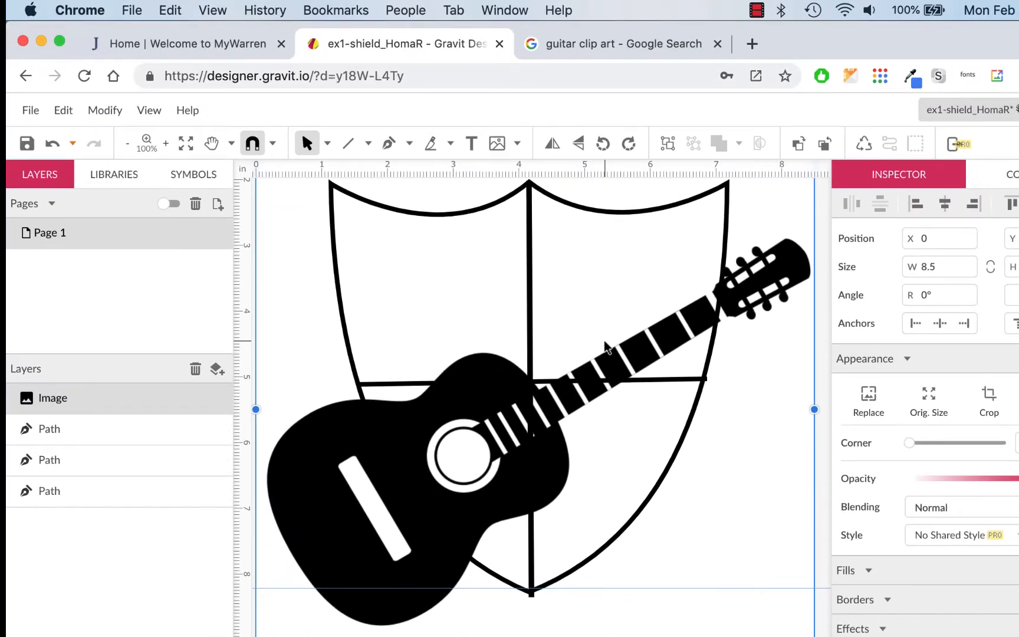
key("super+minus")
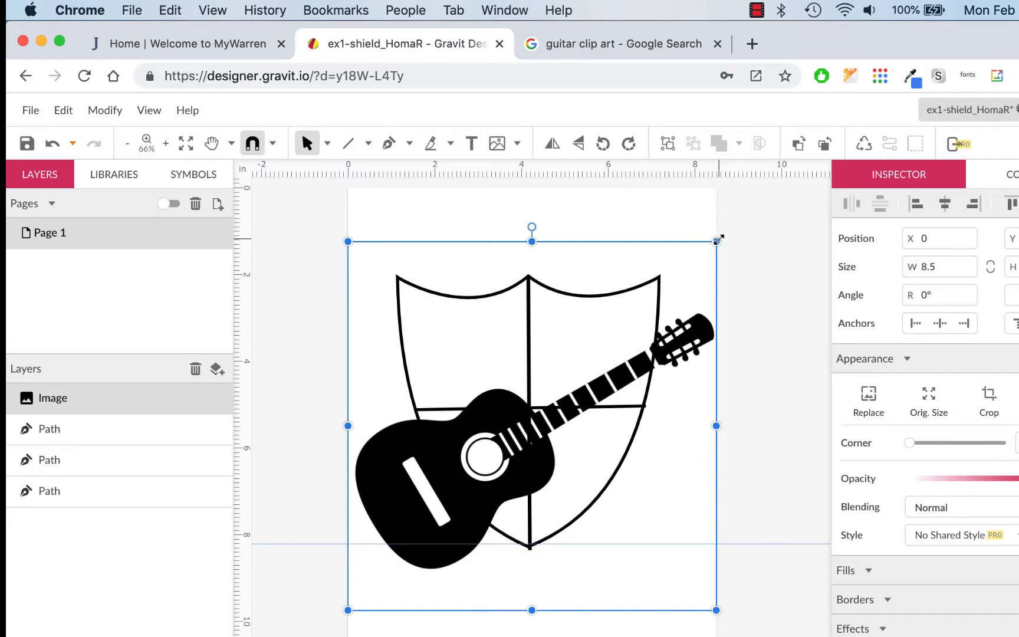
left_click_drag(718, 239, 398, 518)
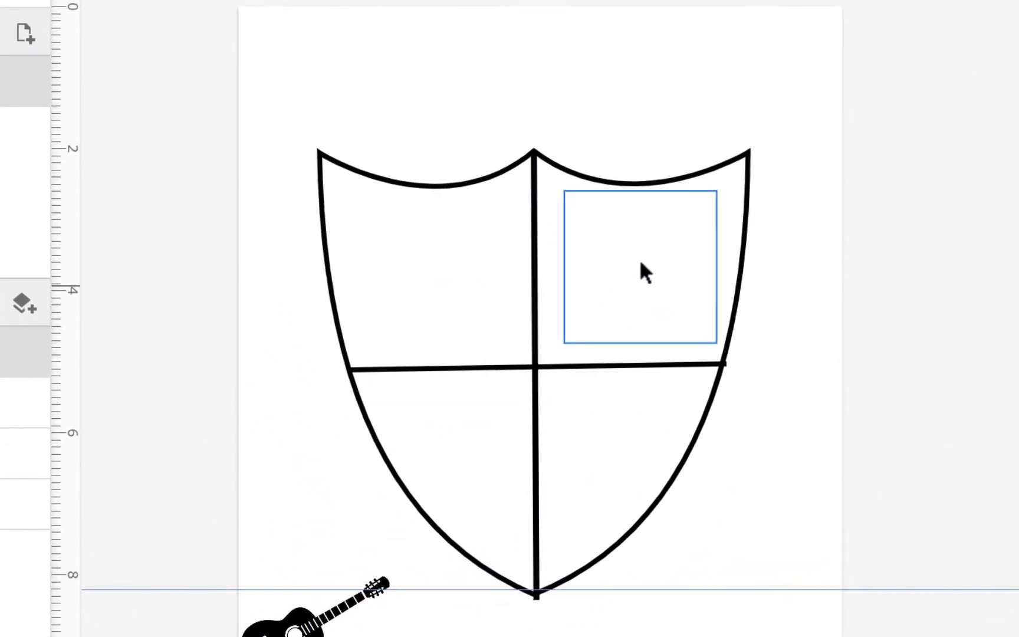
- Size and place the guitar in the top-right quadrant, resting on the horizontal divider
left_click_drag(641, 264, 620, 273)
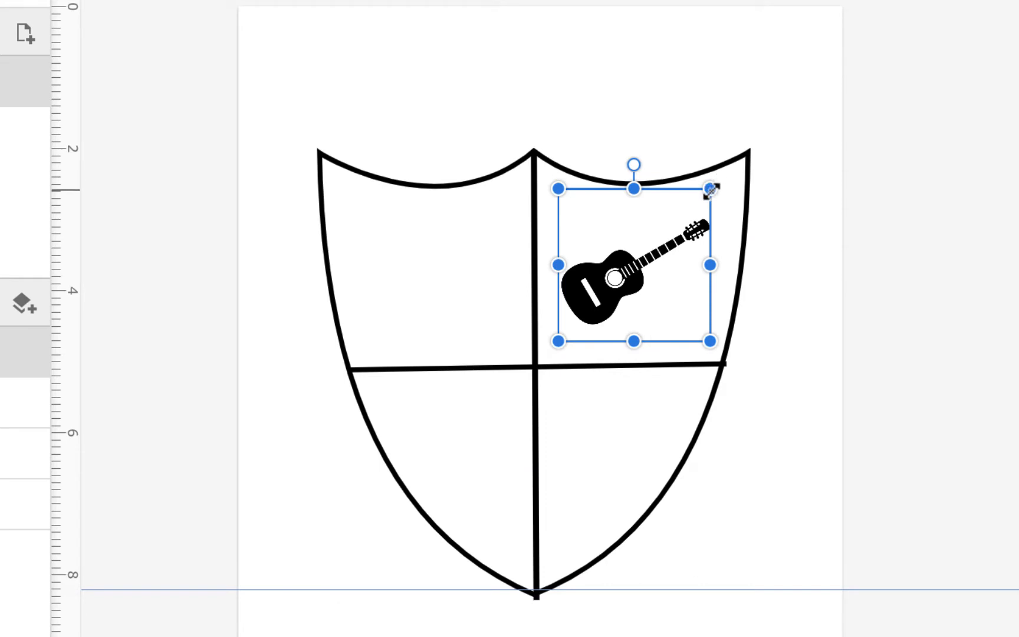
left_click_drag(711, 190, 744, 164)
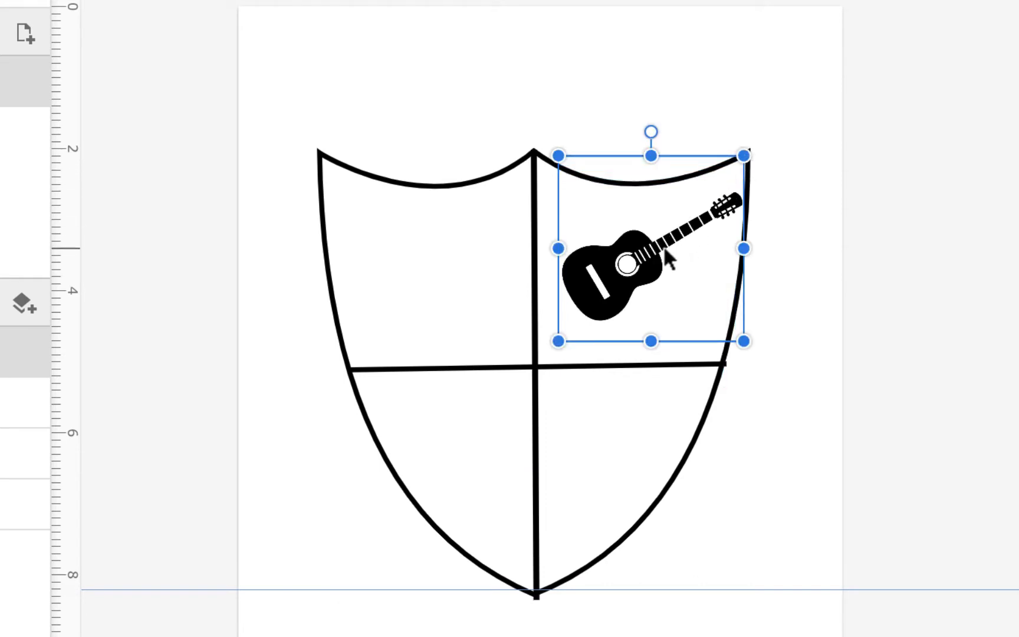
left_click_drag(652, 268, 643, 277)
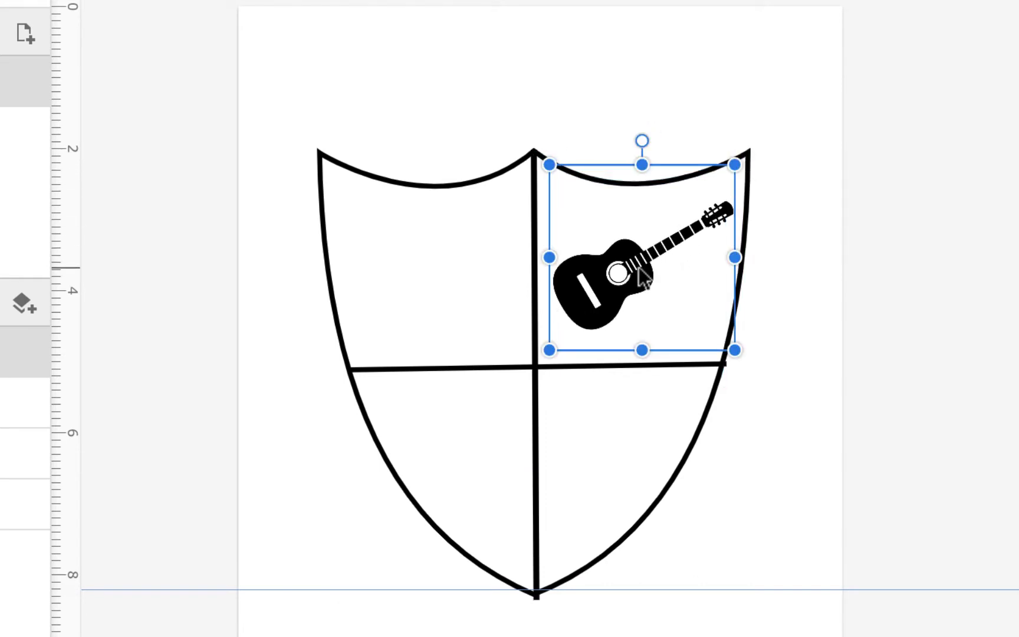
left_click_drag(736, 167, 741, 157)
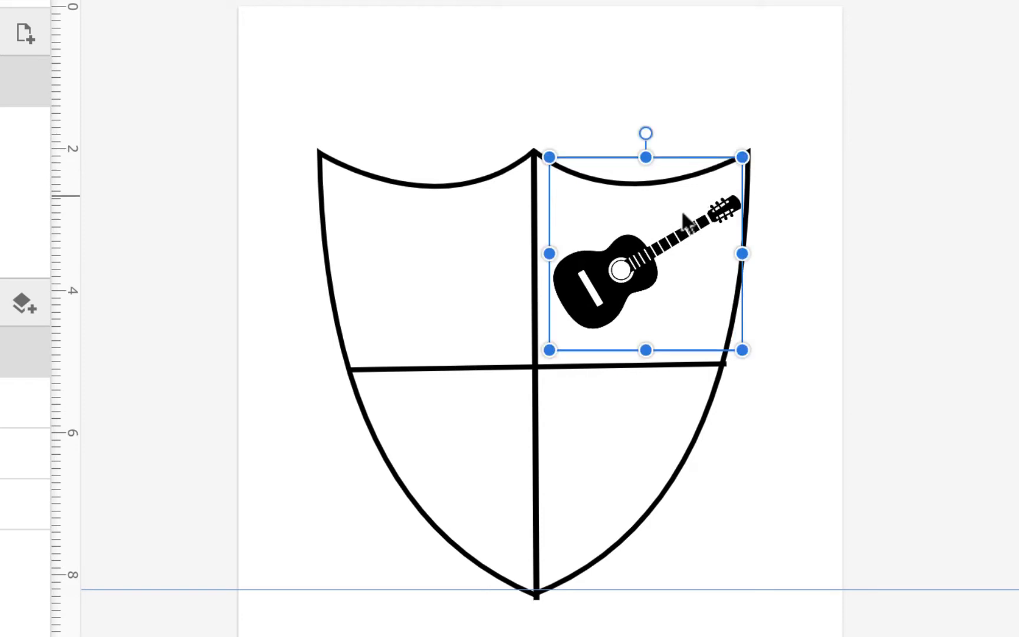
left_click_drag(646, 261, 643, 268)
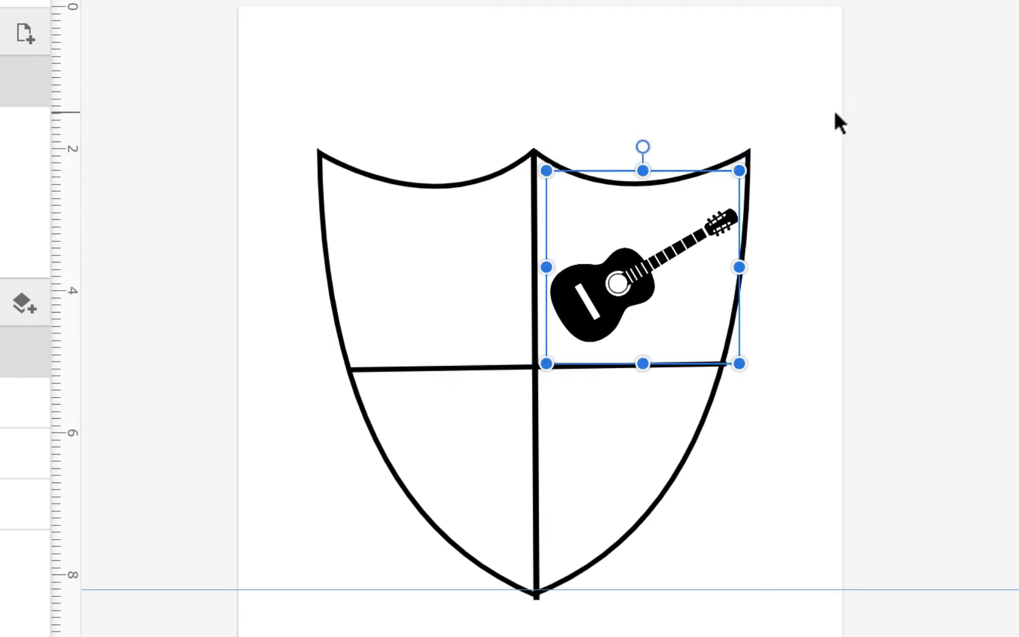
left_click(873, 108)
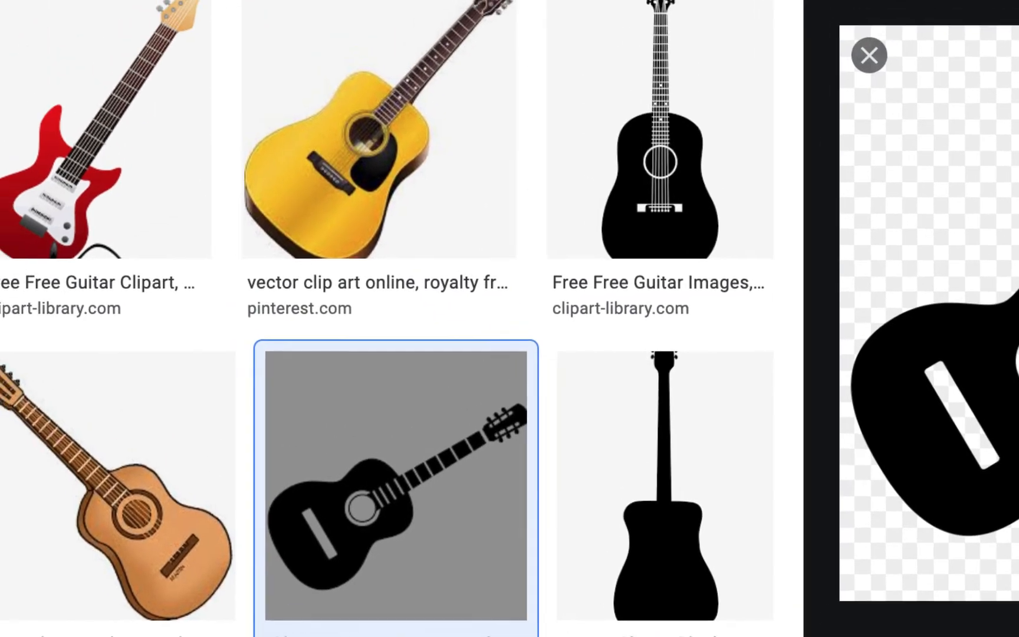
- Search for 'runner clip art' and limit the results to transparent images
left_click_drag(258, 89, 141, 145)
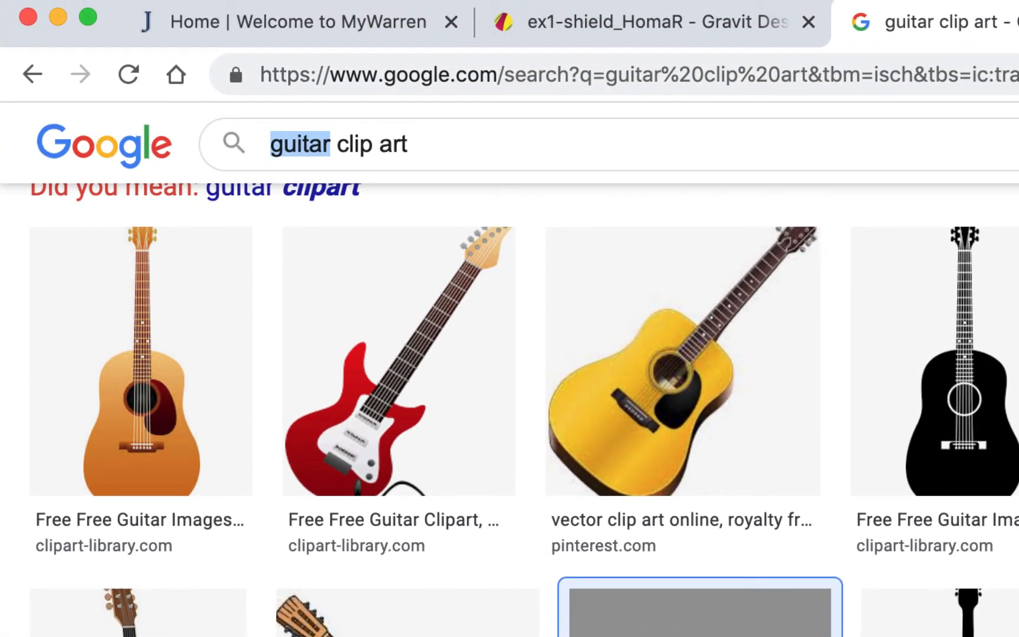
type("runner")
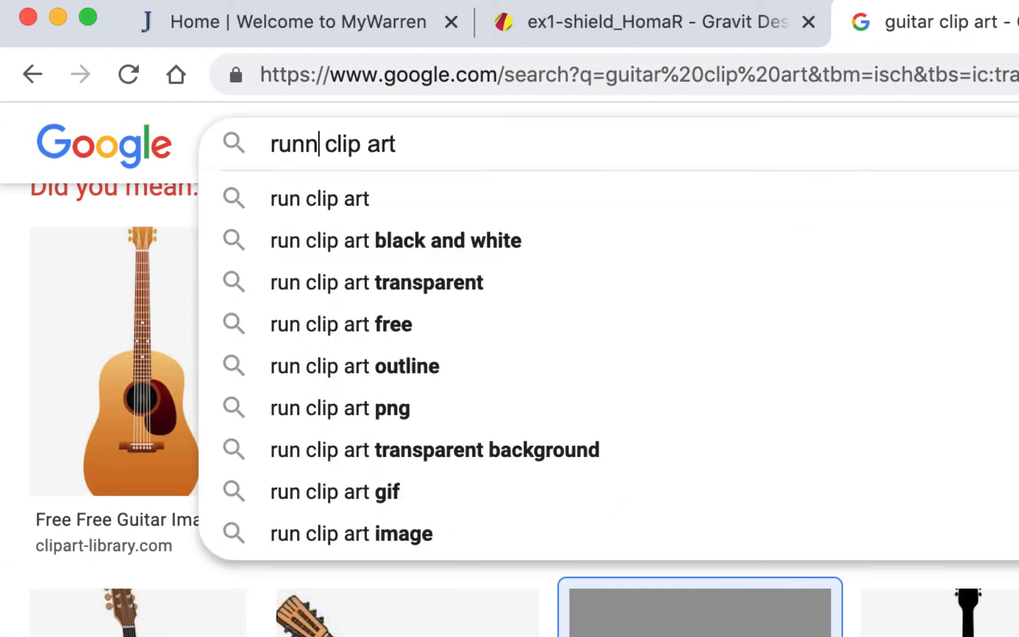
key("Return")
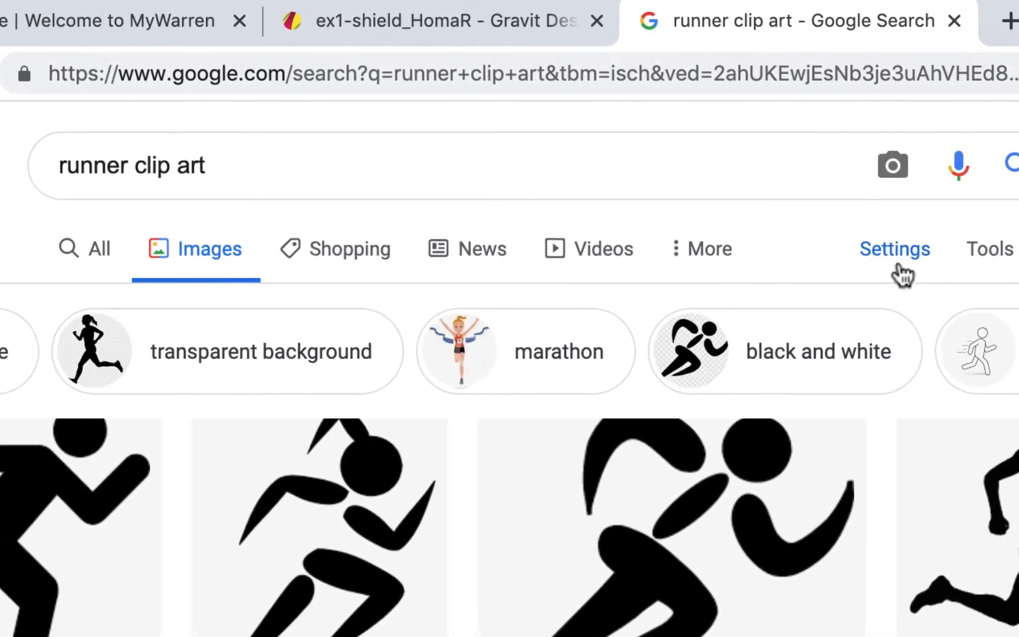
left_click(979, 254)
left_click(132, 303)
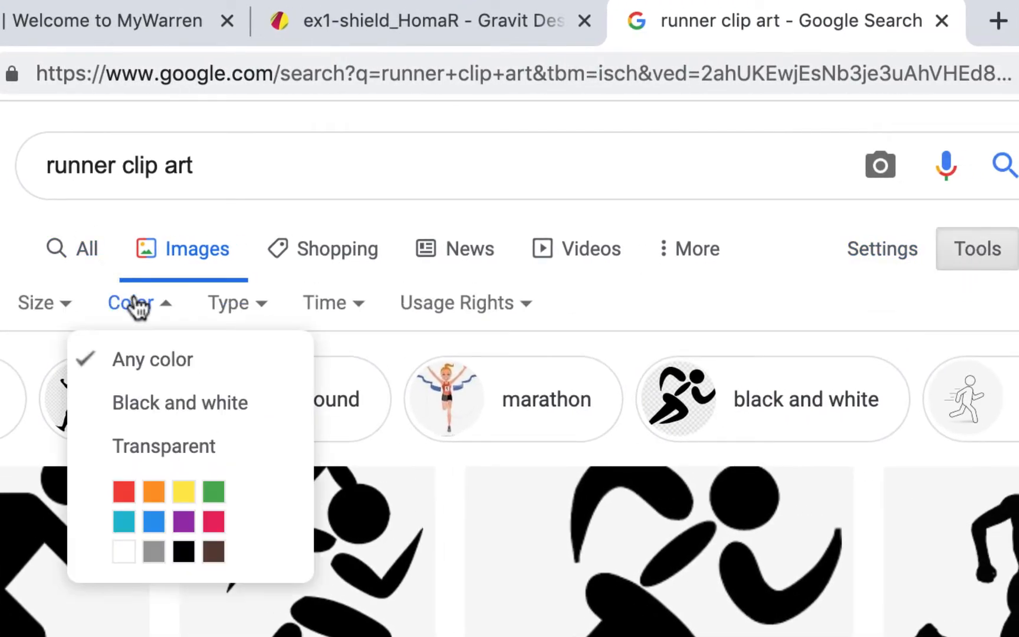
left_click(158, 461)
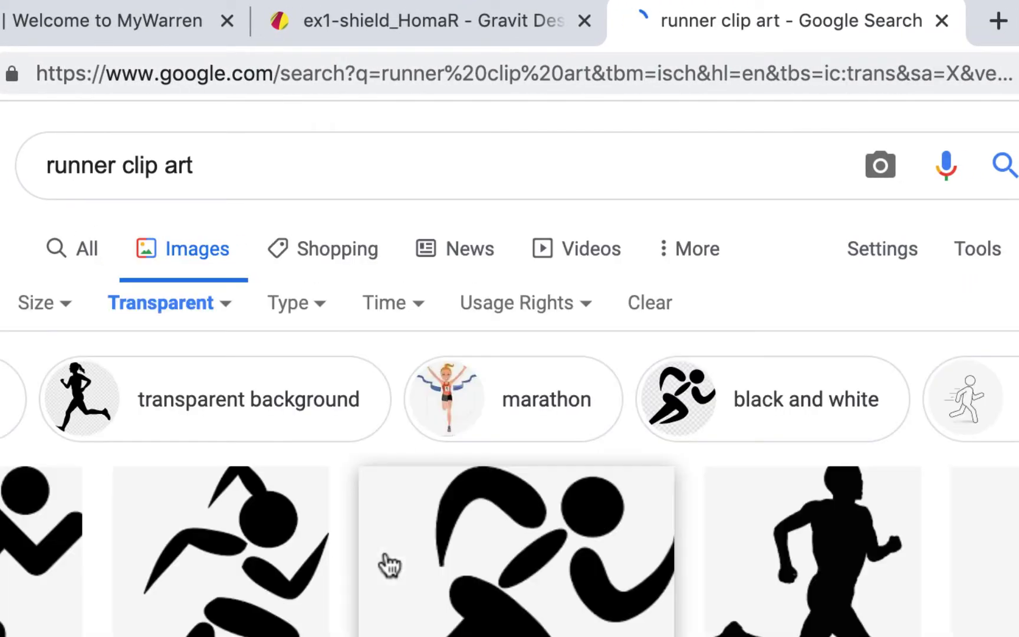
scroll(400, 472, "down", 5)
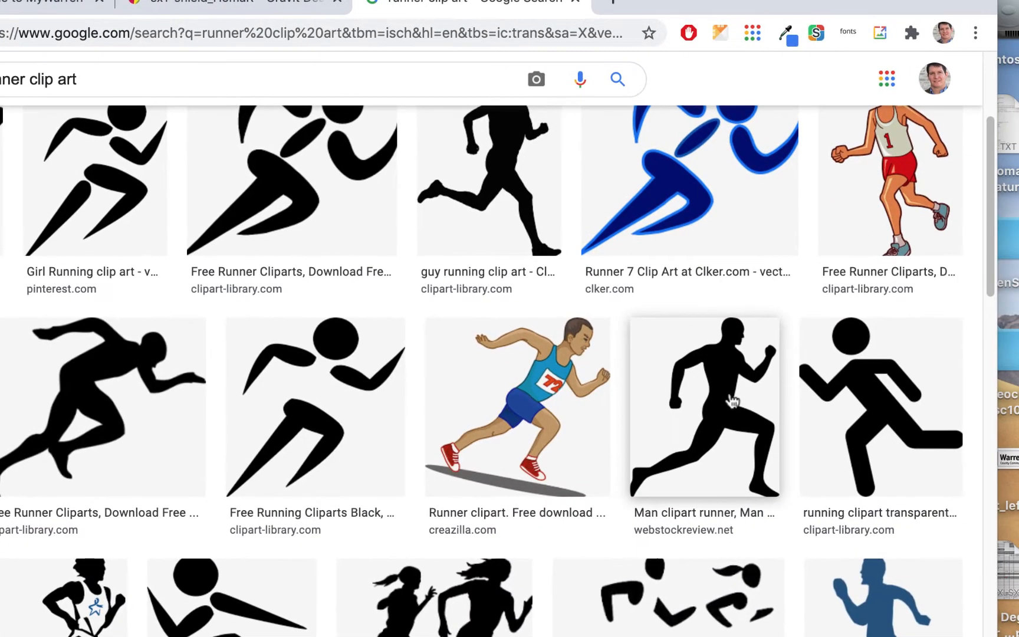
scroll(938, 365, "down", 2)
- Copy the black running-man silhouette and return to the shield drawing
left_click(725, 270)
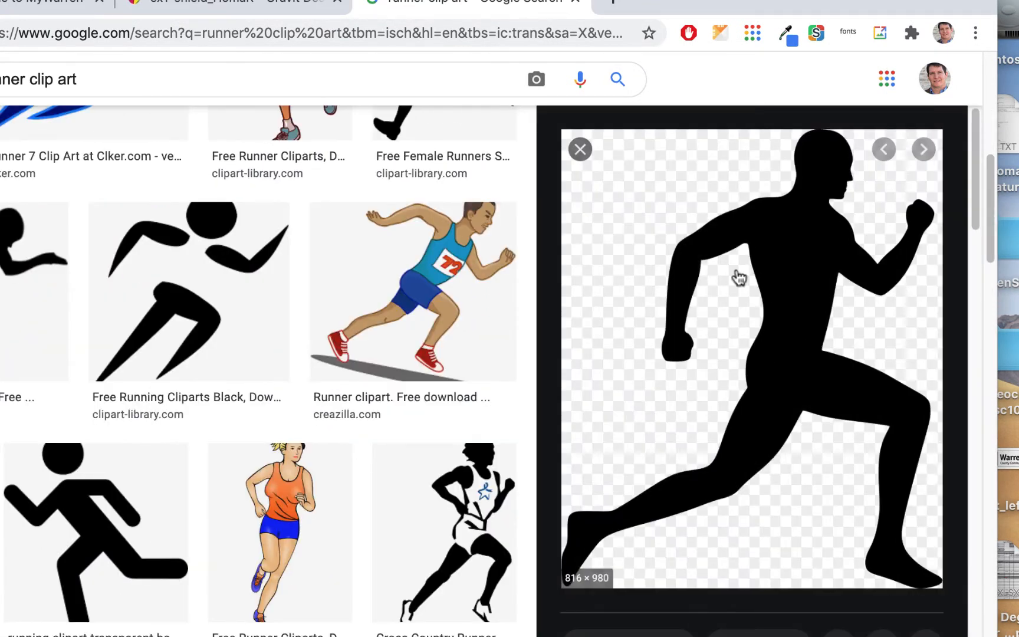
right_click(792, 289)
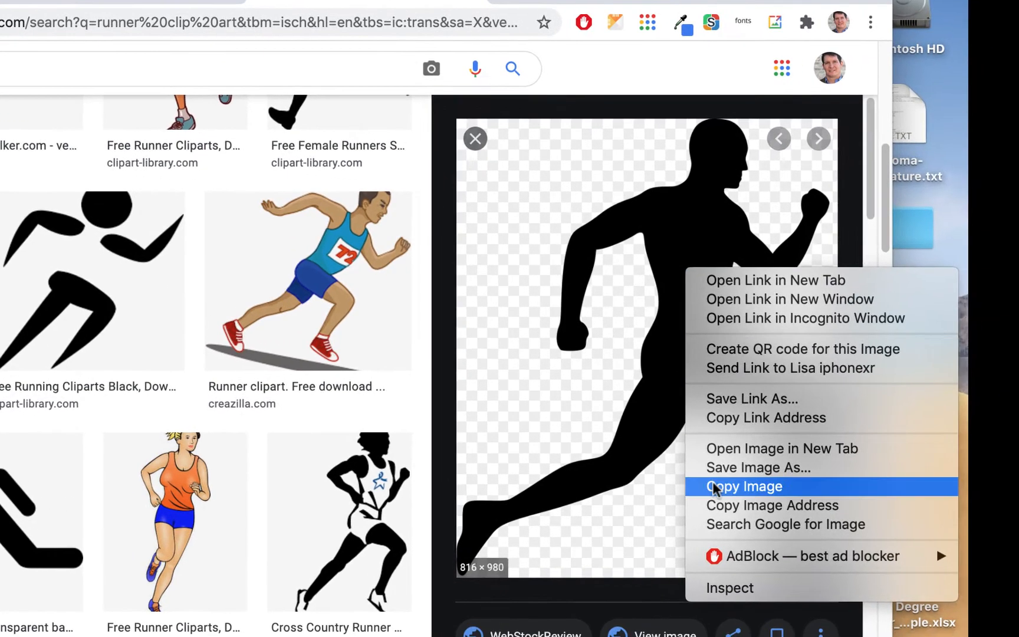
left_click(817, 491)
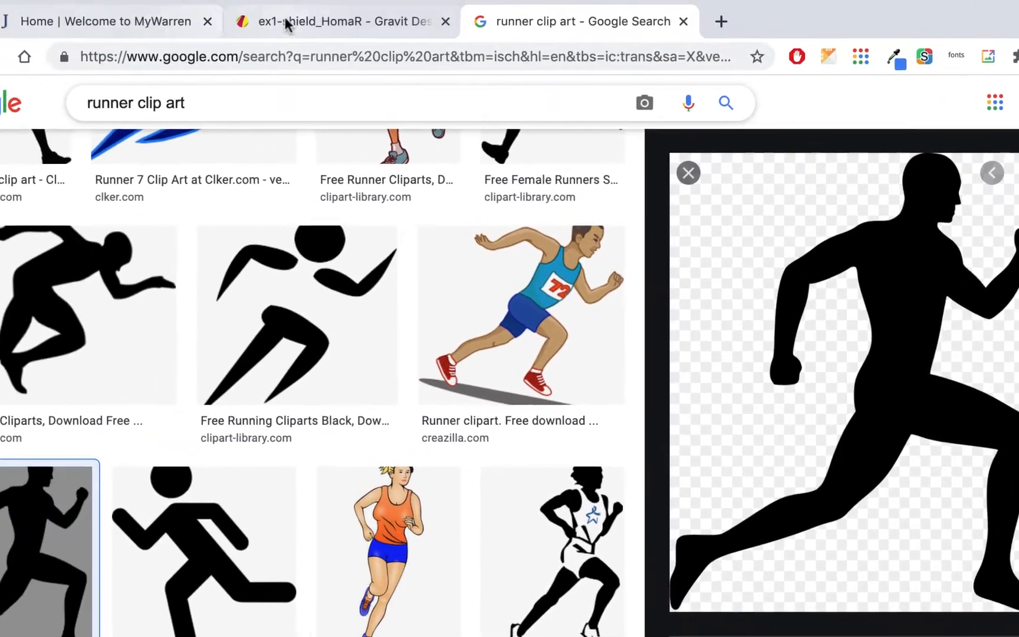
left_click(326, 23)
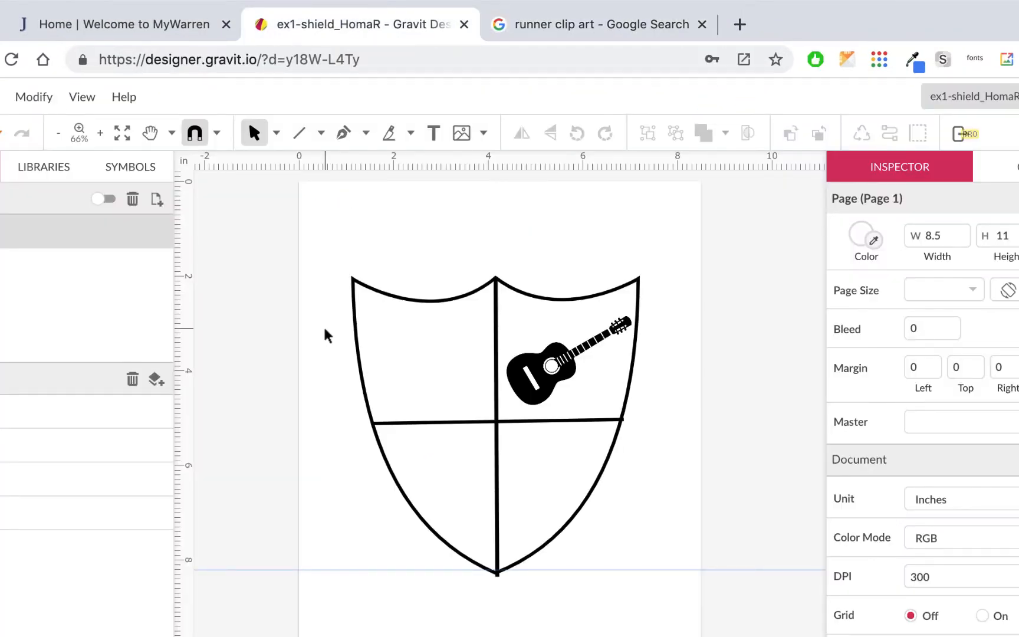
- Paste the runner, shrink it and position it in the shield's top-left quarter
key("super+v")
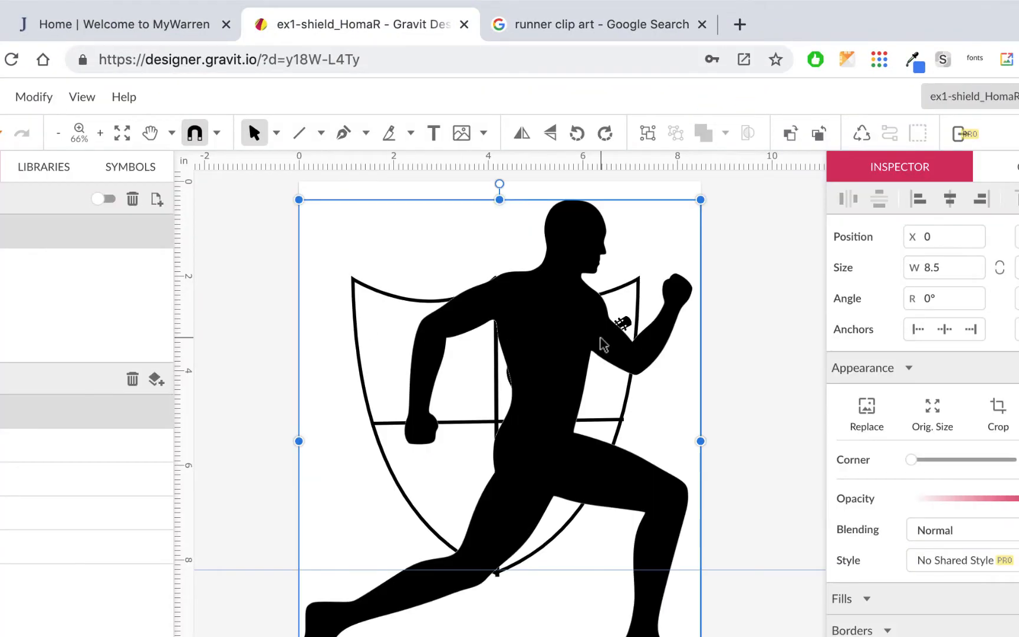
left_click_drag(701, 200, 306, 581)
left_click_drag(306, 524, 471, 233)
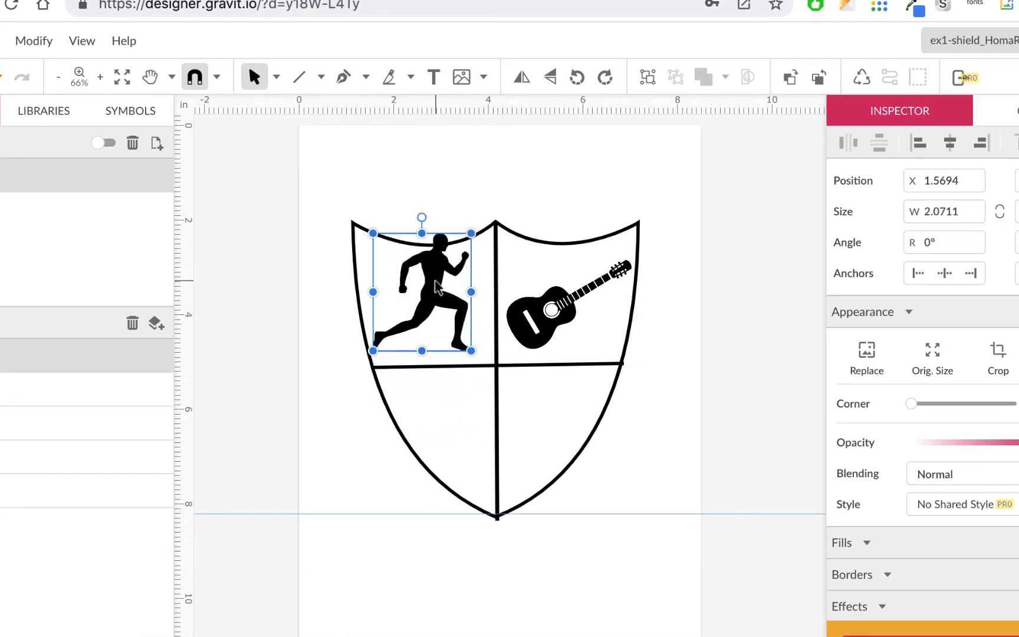
left_click_drag(436, 287, 445, 294)
left_click_drag(479, 240, 472, 248)
left_click(531, 172)
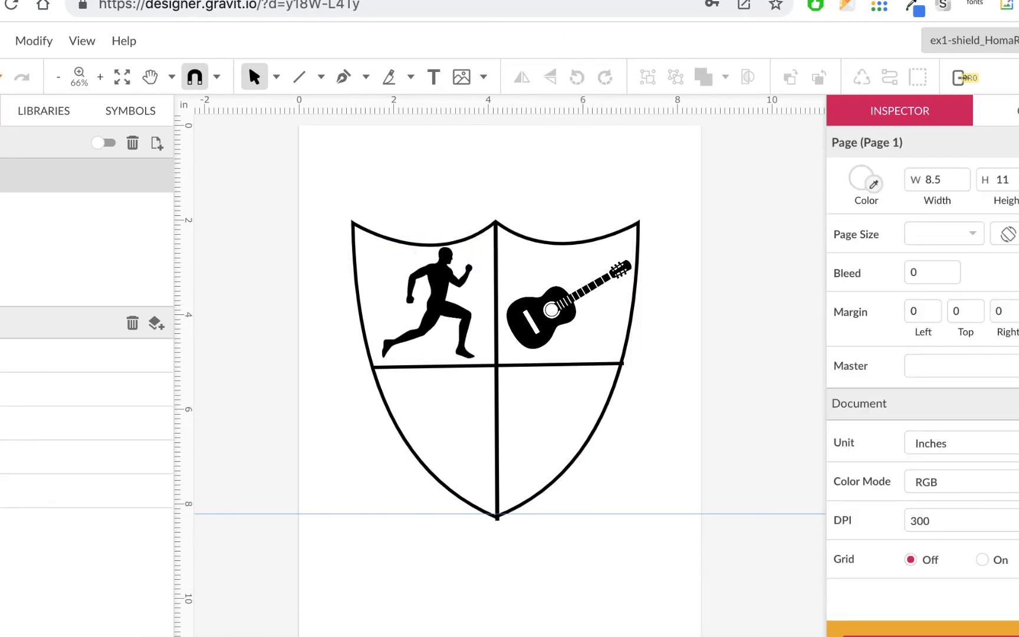
key("ctrl+Tab")
scroll(345, 181, "up", 15)
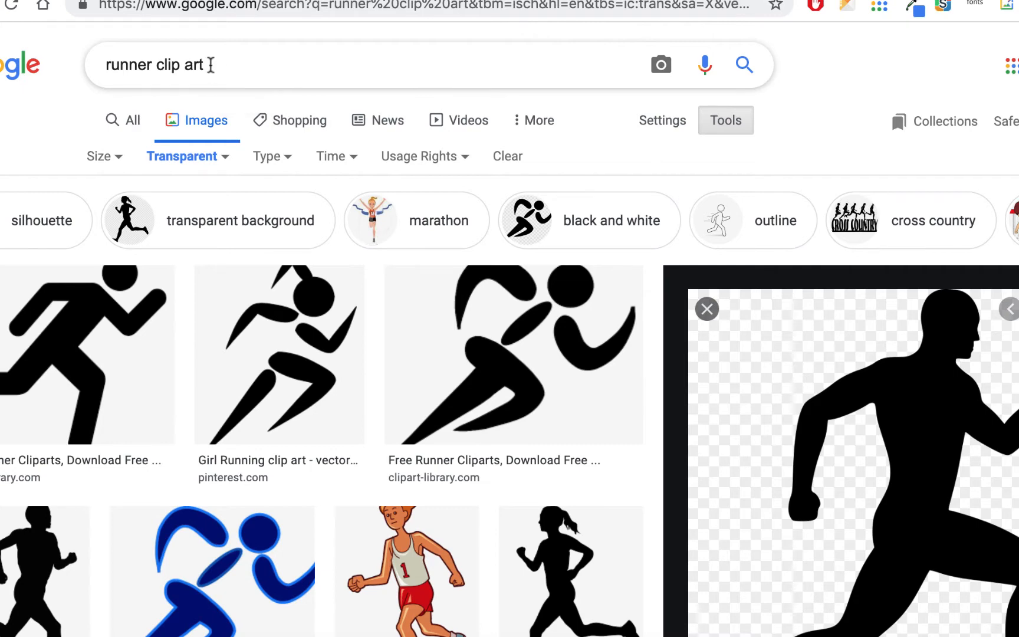
- Search images for 'beer can' and filter to transparent results
triple_click(210, 65)
type("beer ")
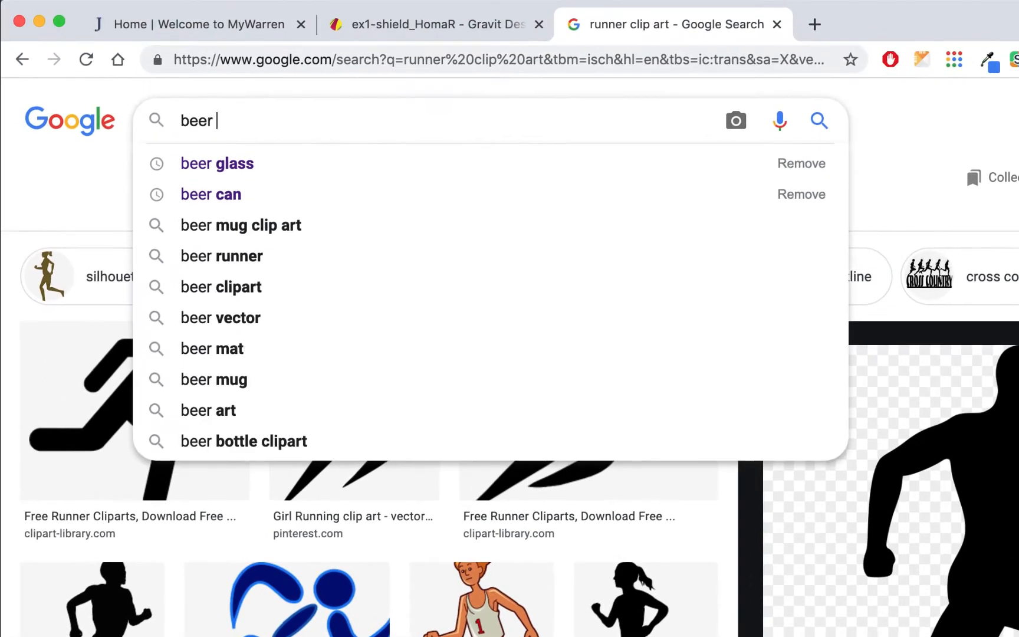
type("car")
key("BackSpace")
type("n")
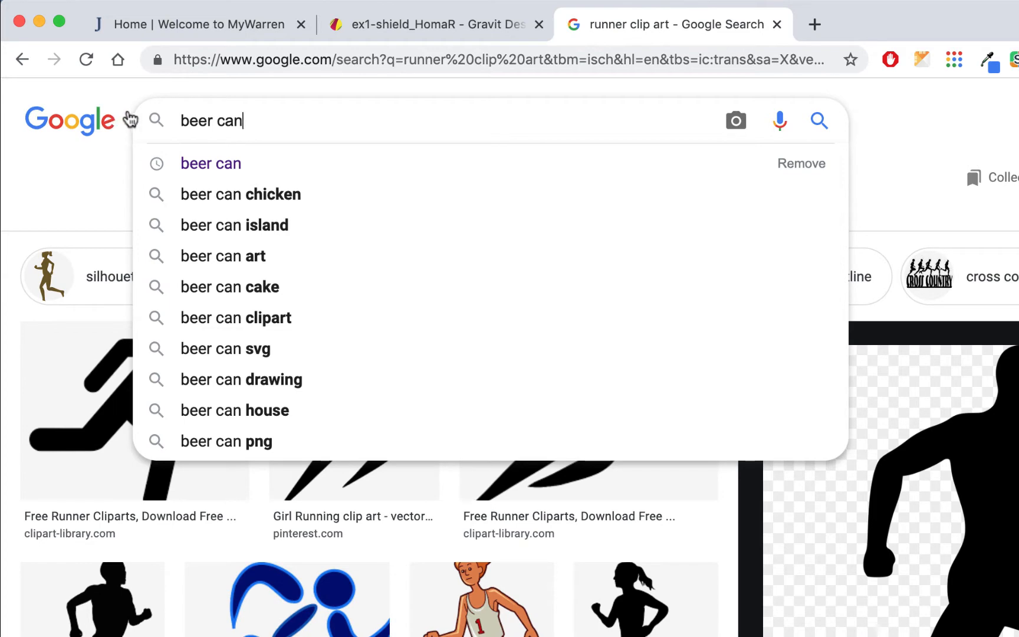
left_click(819, 122)
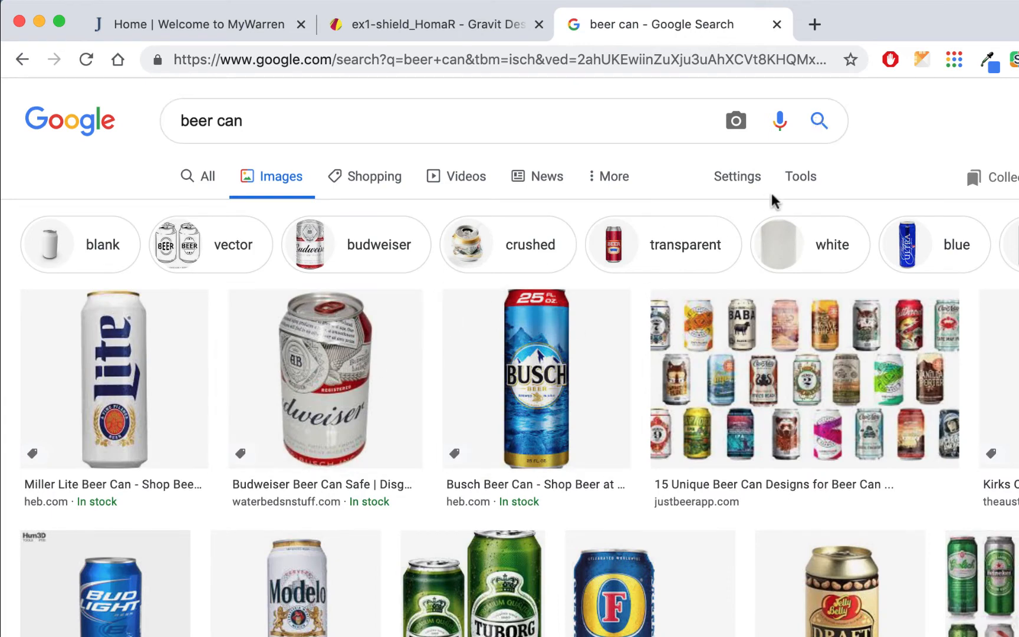
left_click(802, 182)
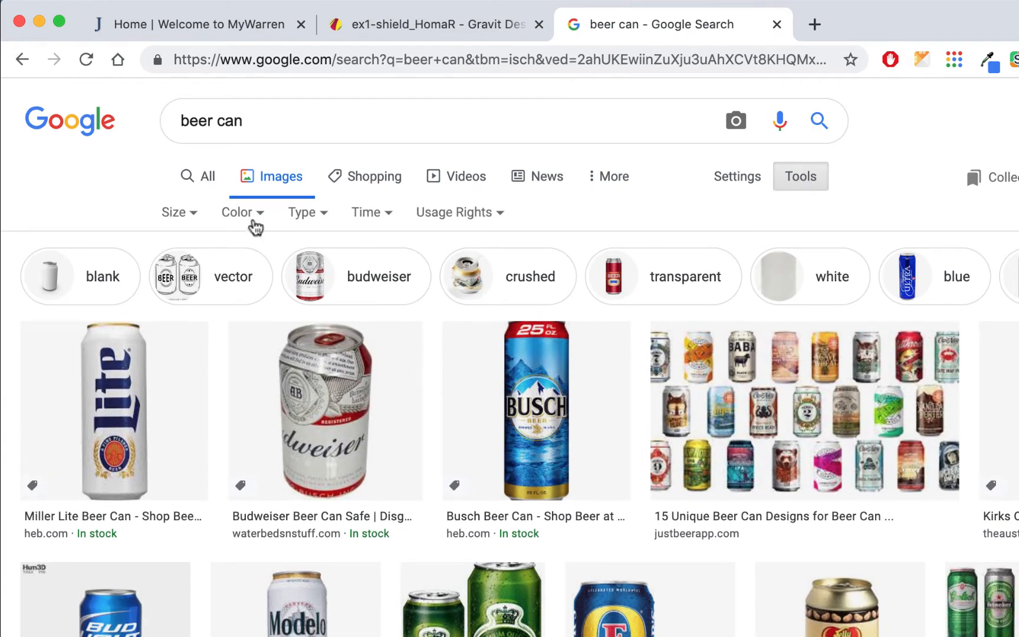
left_click(254, 223)
left_click(244, 312)
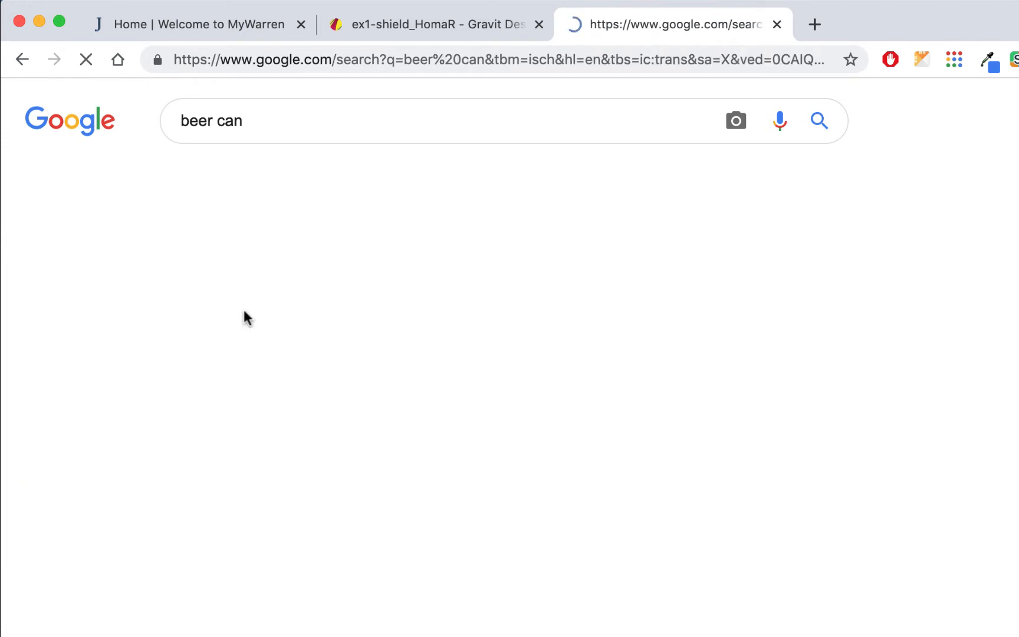
- Refine the query to 'beer can clip art' and preview the two-can illustration
left_click(283, 121)
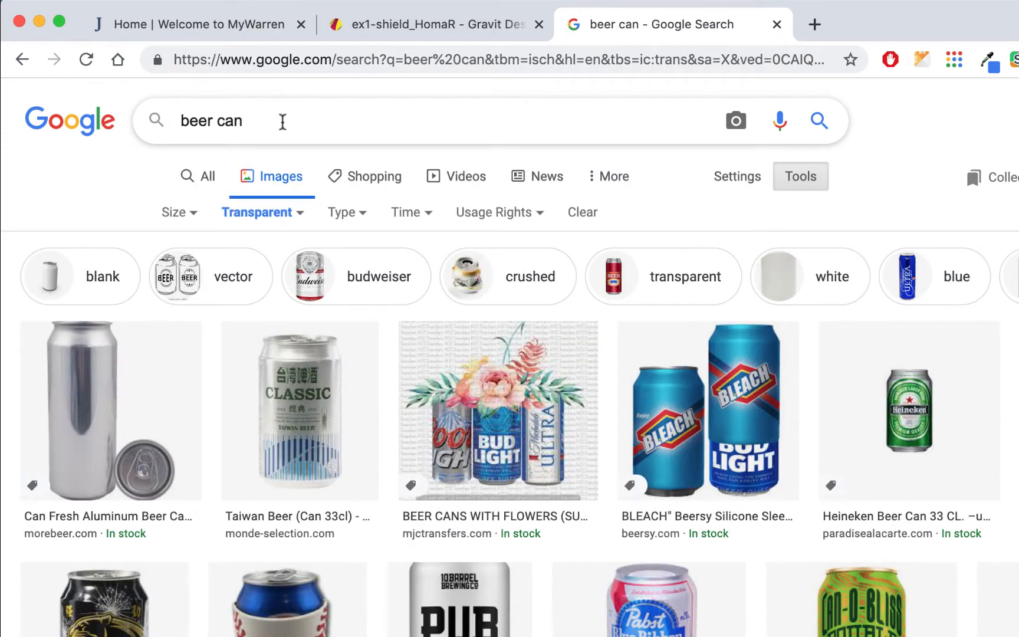
type("clip ")
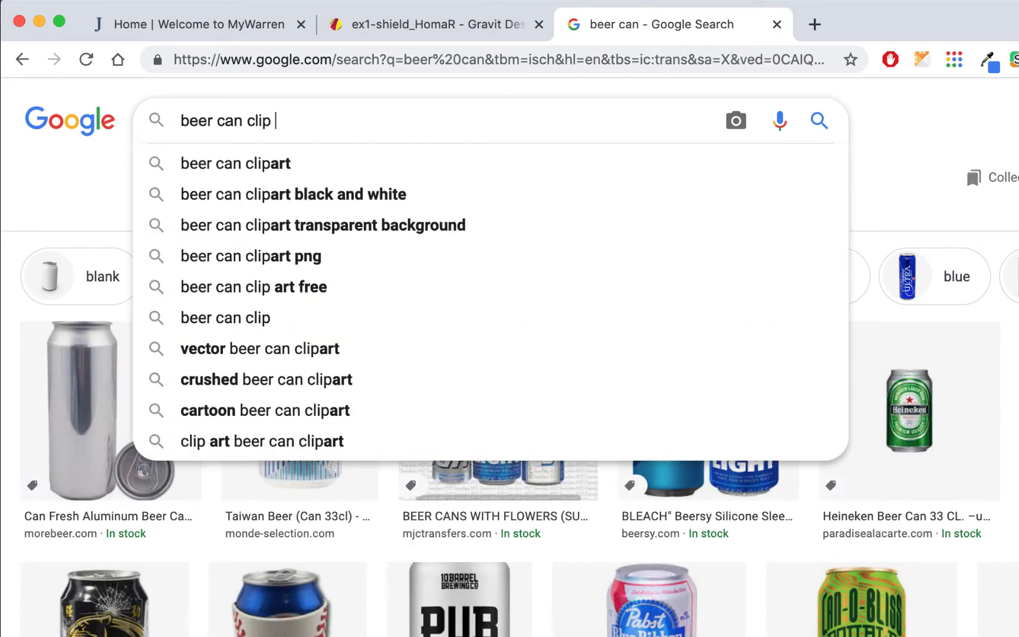
type("art")
key("Return")
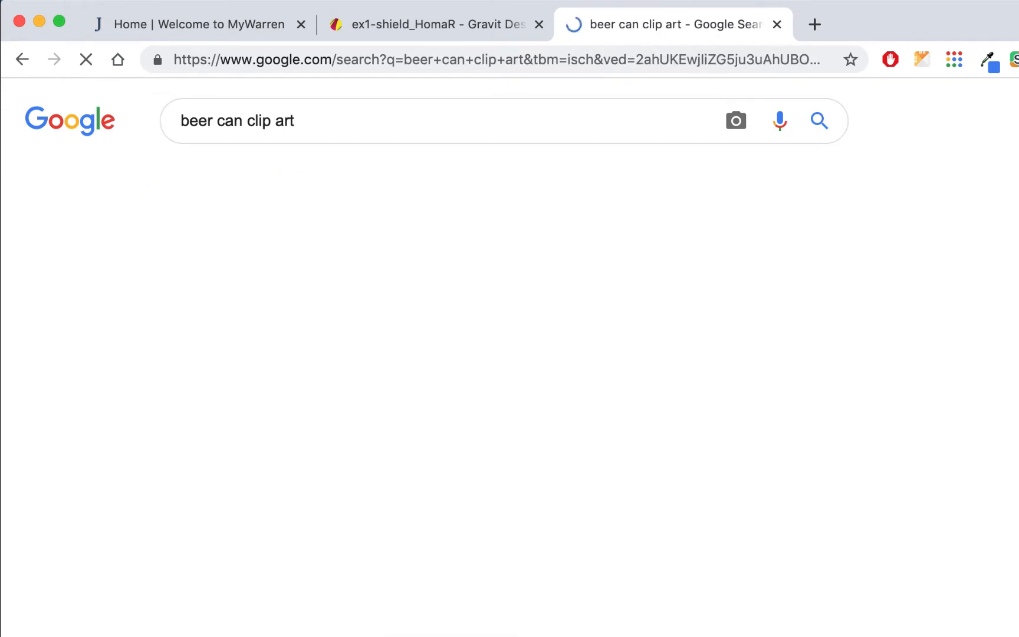
scroll(454, 280, "down", 3)
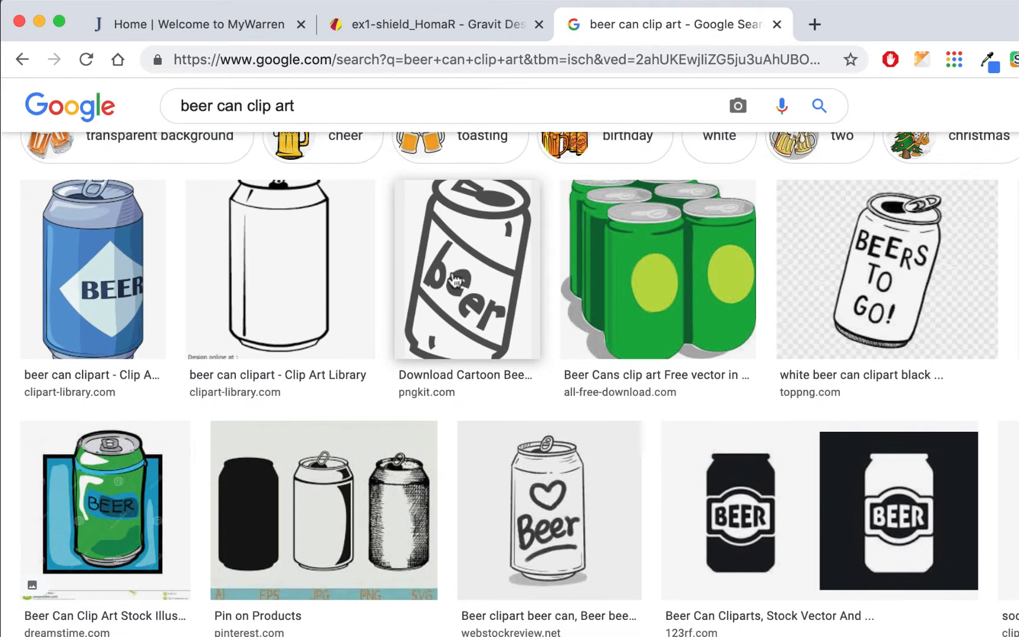
scroll(576, 529, "down", 5)
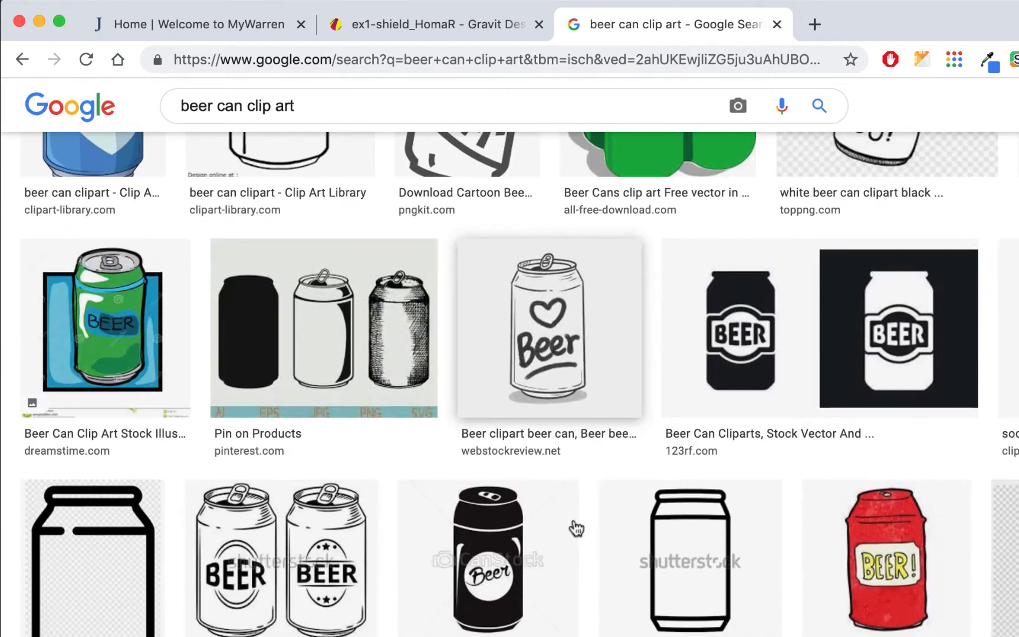
scroll(506, 454, "down", 6)
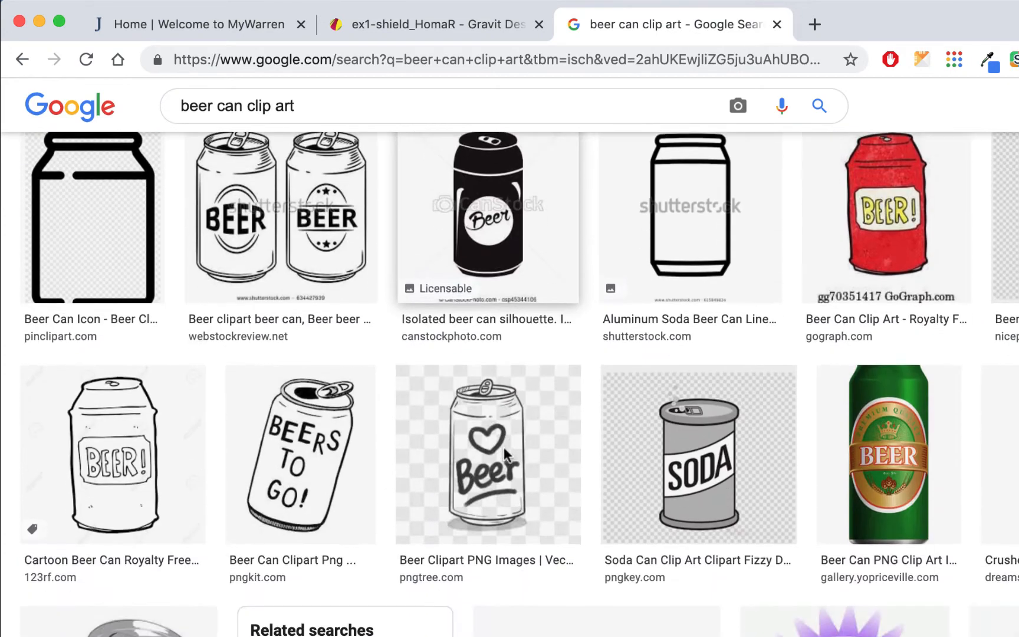
scroll(505, 456, "up", 3)
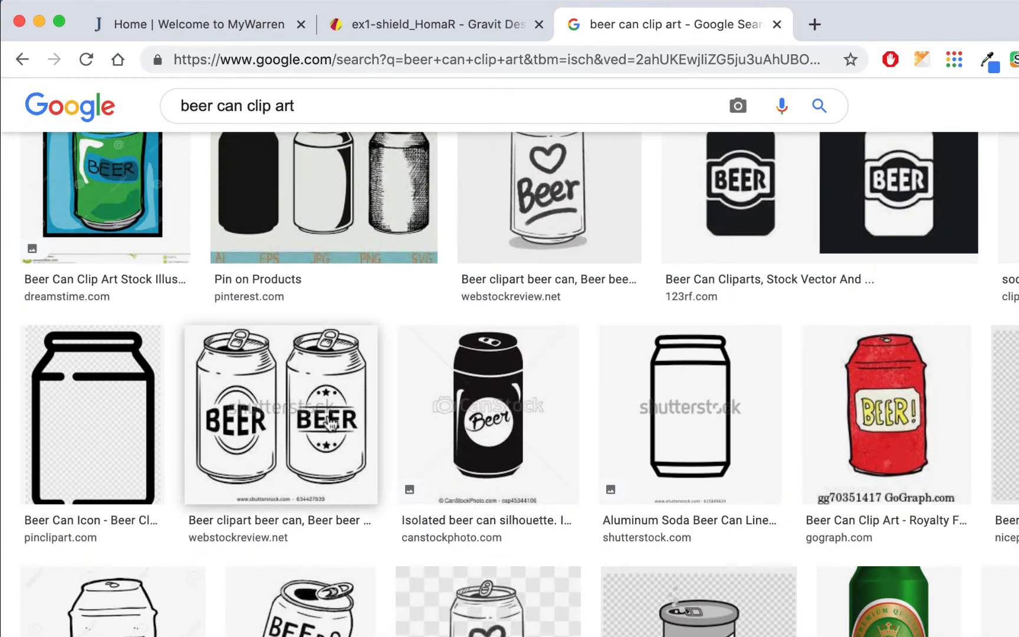
scroll(329, 423, "down", 10)
scroll(361, 361, "up", 8)
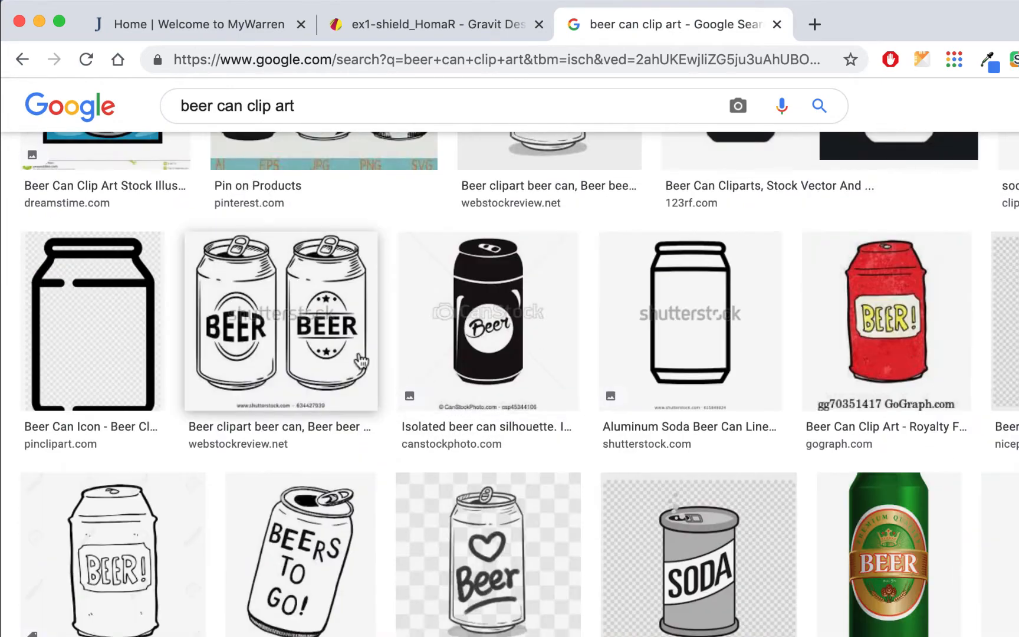
left_click(362, 361)
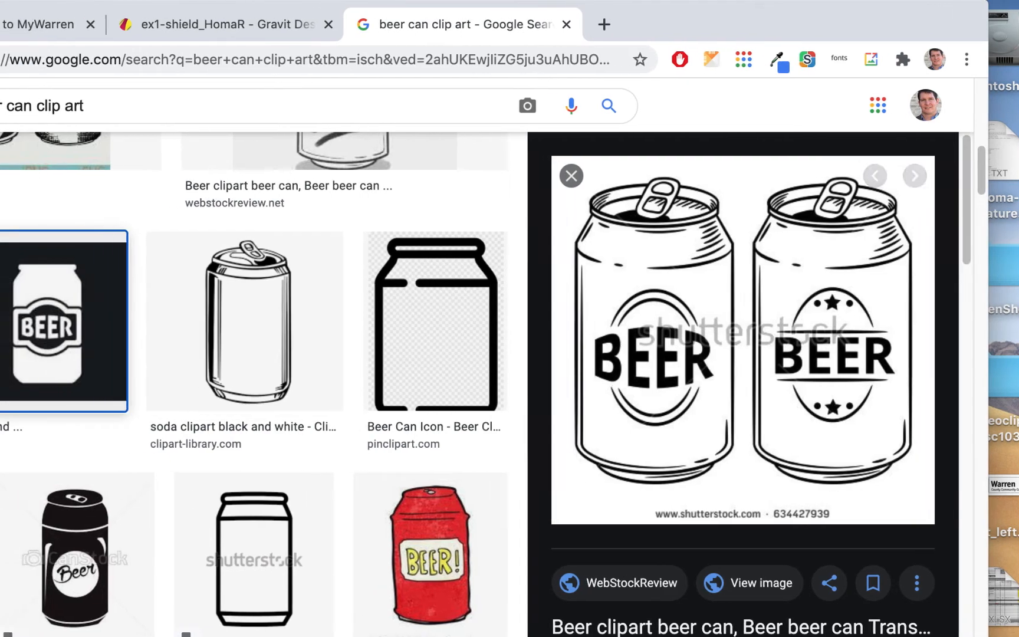
- Reapply the transparent colour filter to the beer can clip art results
left_click(35, 322)
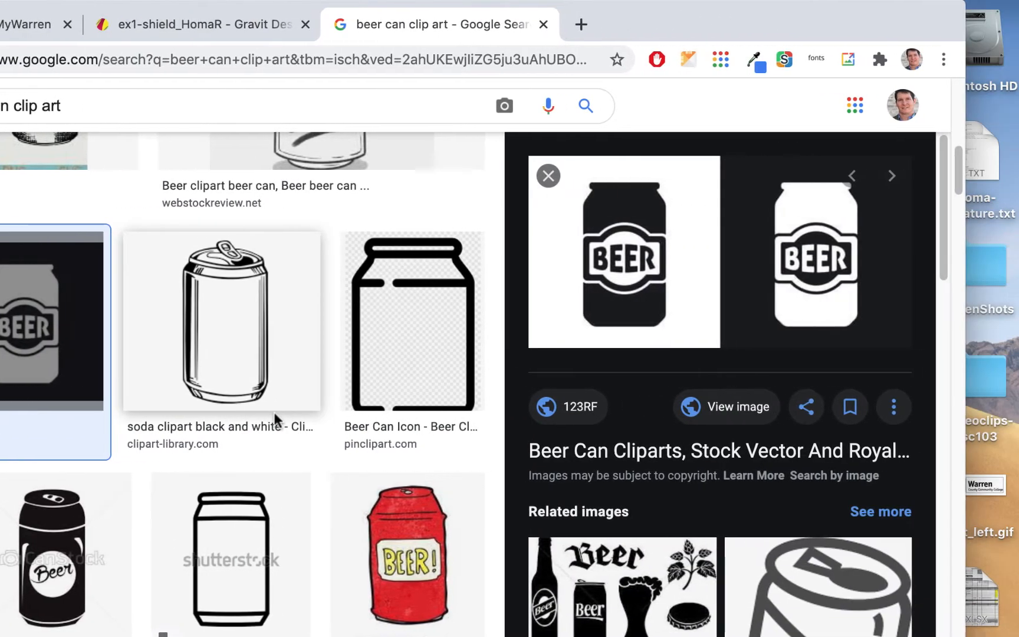
scroll(384, 421, "up", 3)
left_click(563, 177)
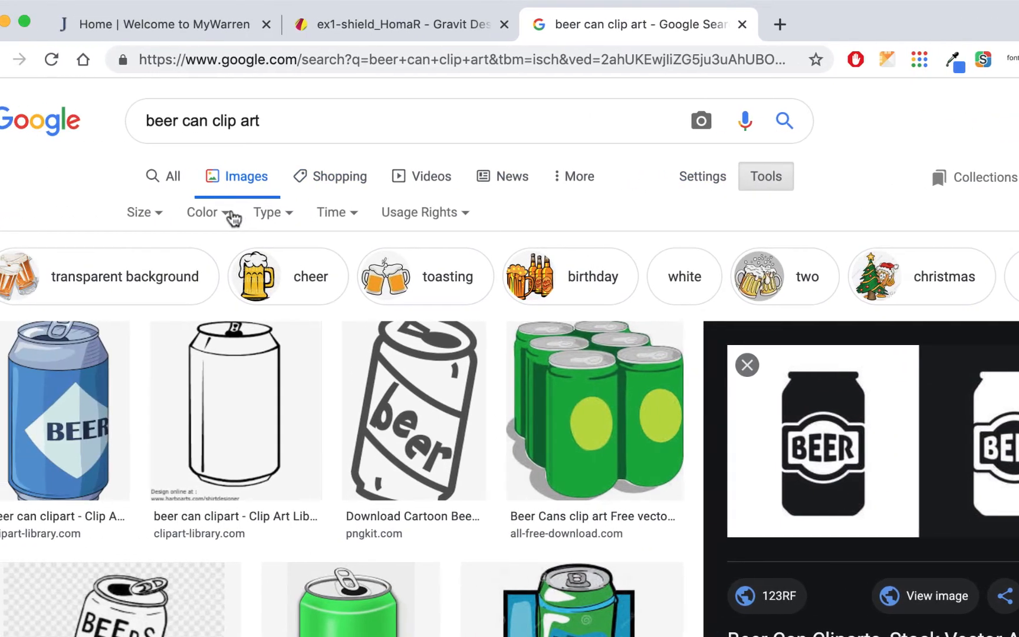
left_click(27, 214)
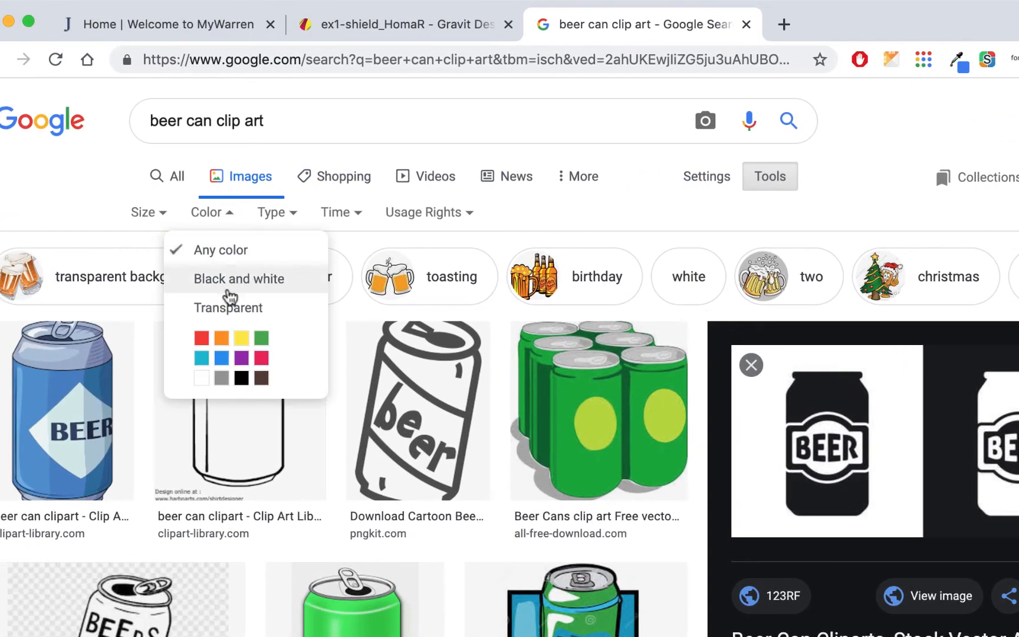
left_click(234, 314)
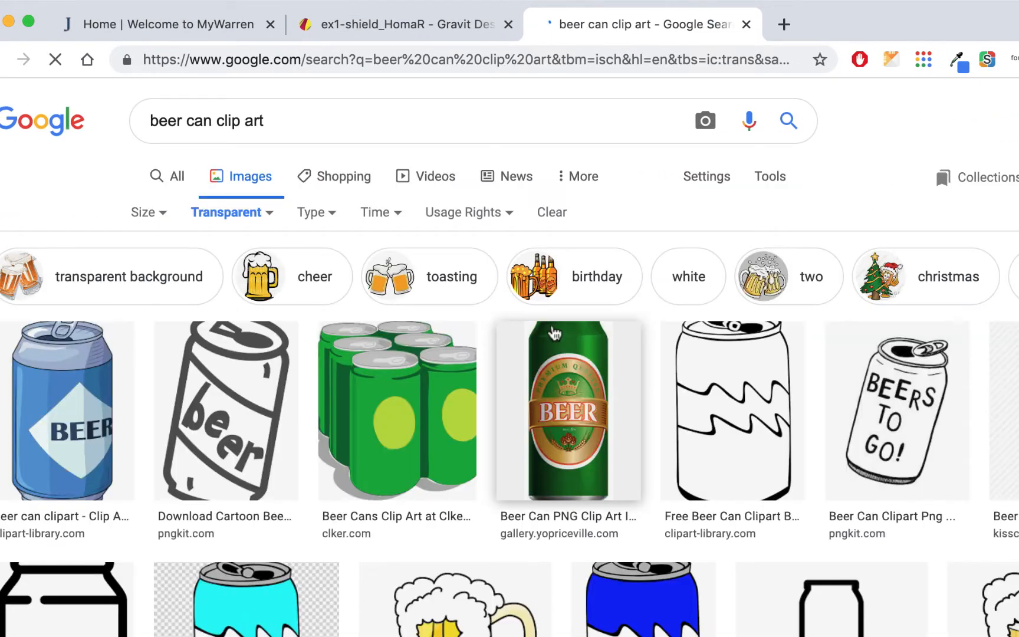
scroll(972, 260, "down", 3)
- Copy the 512 × 512 black beer can silhouette and return to the shield drawing
left_click(1011, 266)
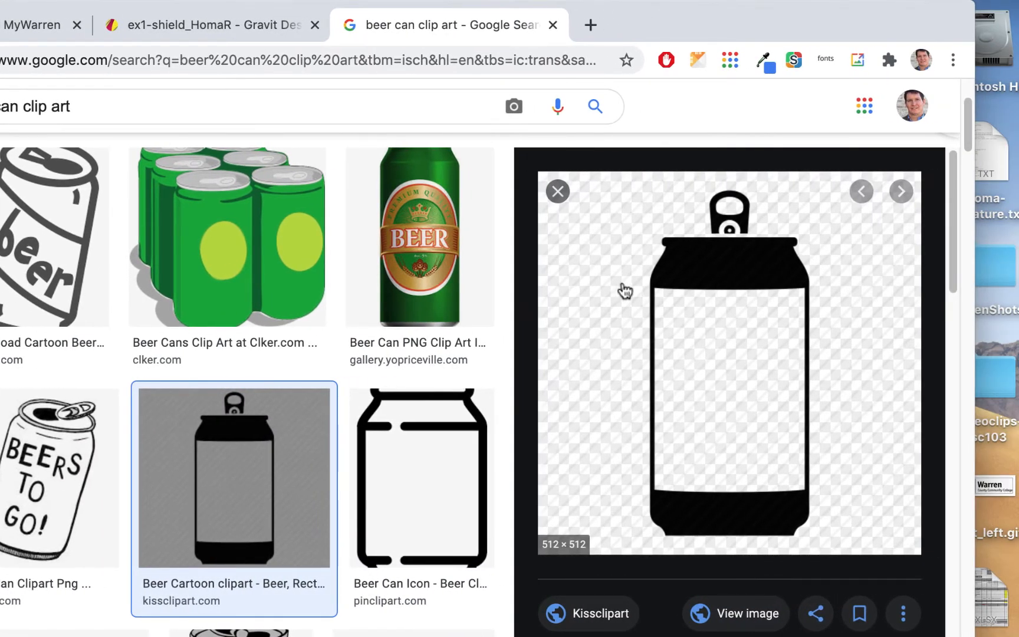
right_click(727, 306)
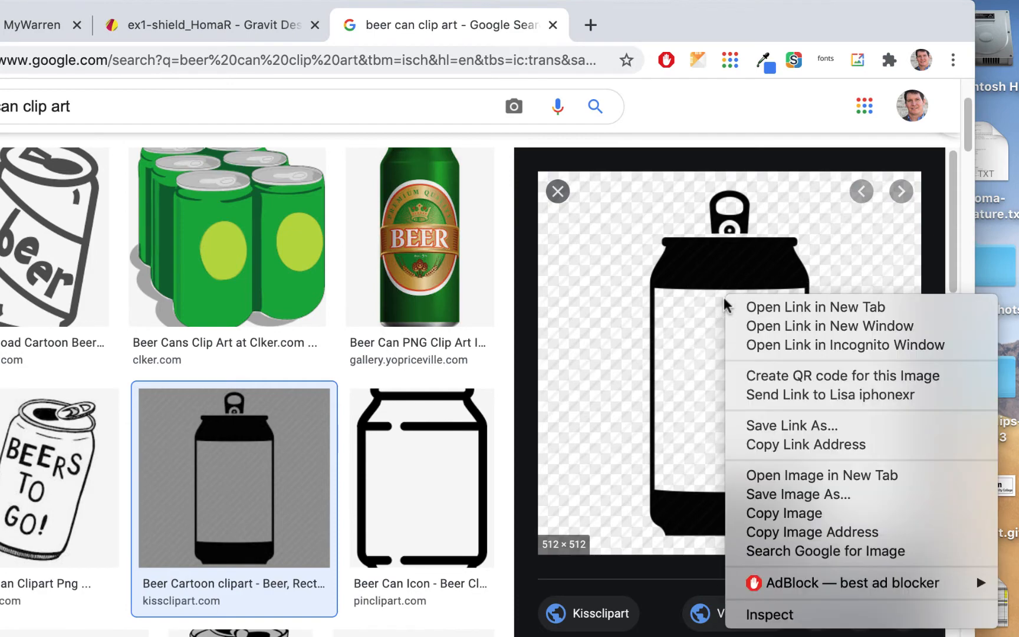
left_click(787, 515)
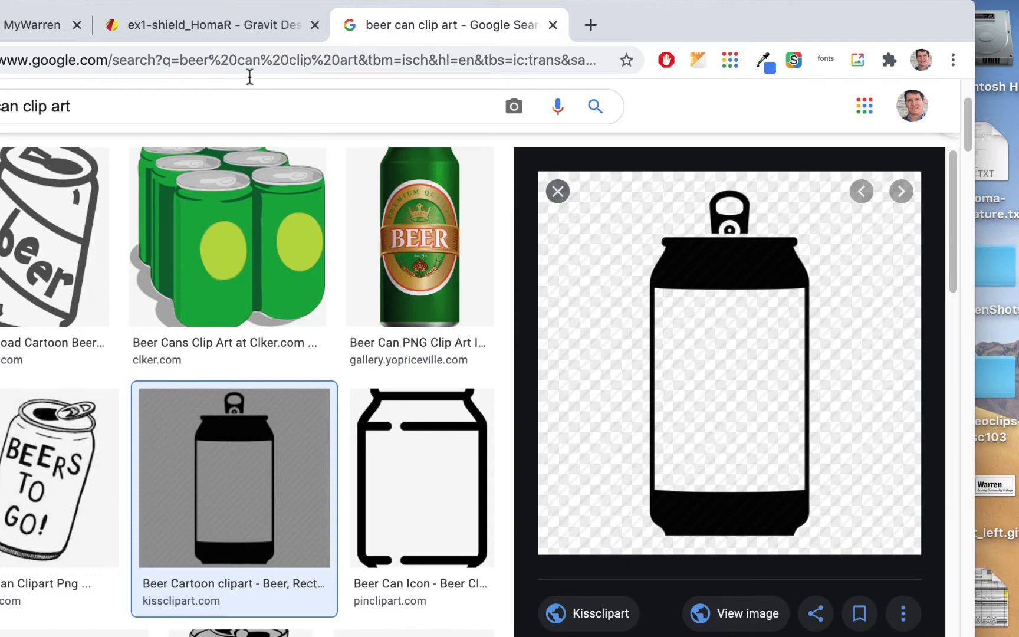
left_click(254, 29)
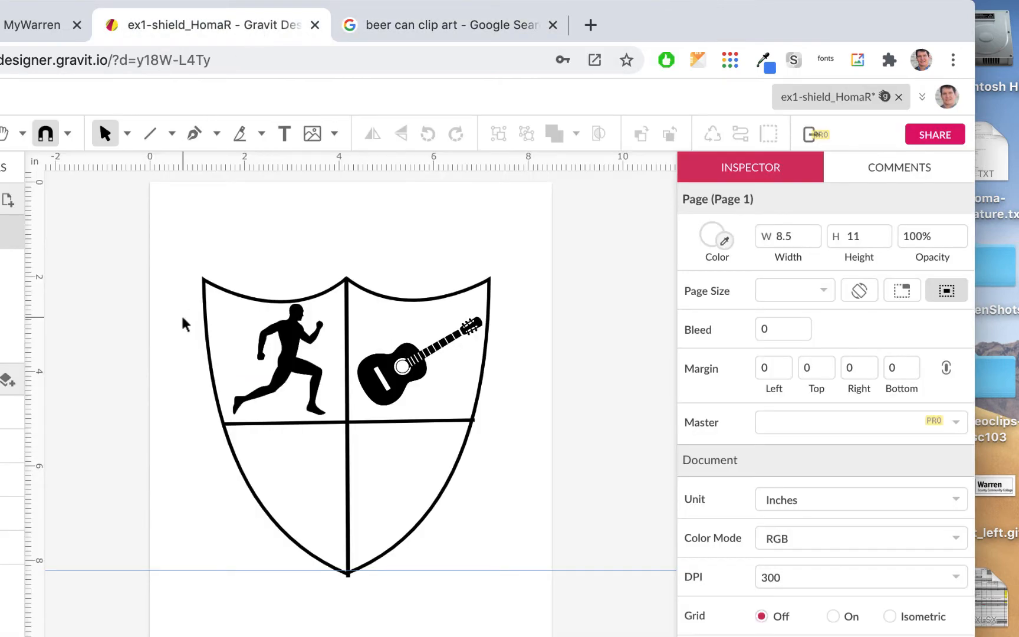
- Paste the beer can, shrink it and fit it into the shield's lower-left quadrant
key("ctrl+v")
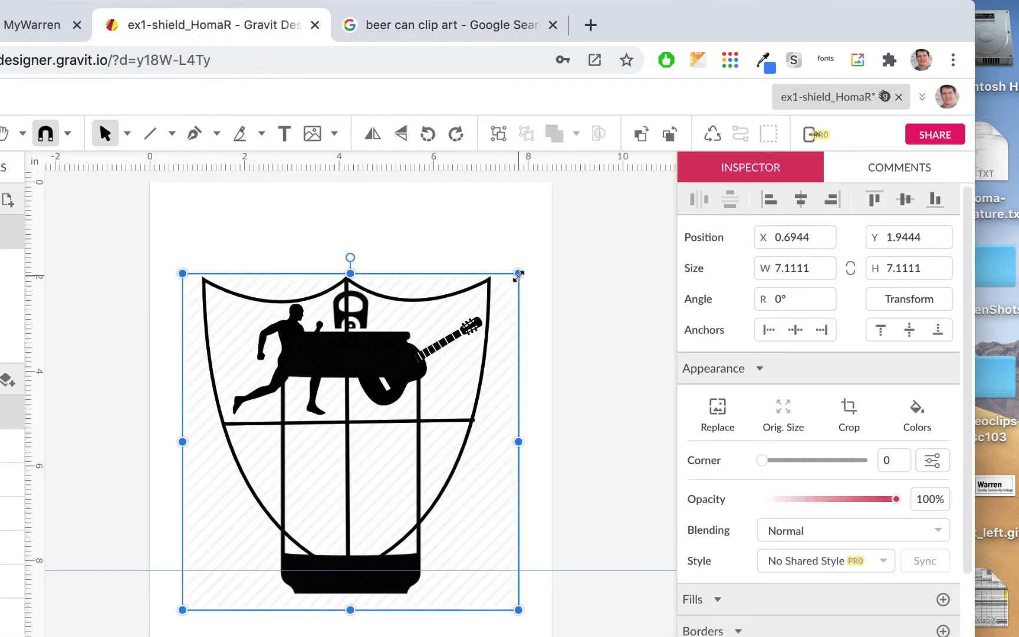
left_click_drag(517, 274, 272, 519)
left_click_drag(219, 548, 286, 463)
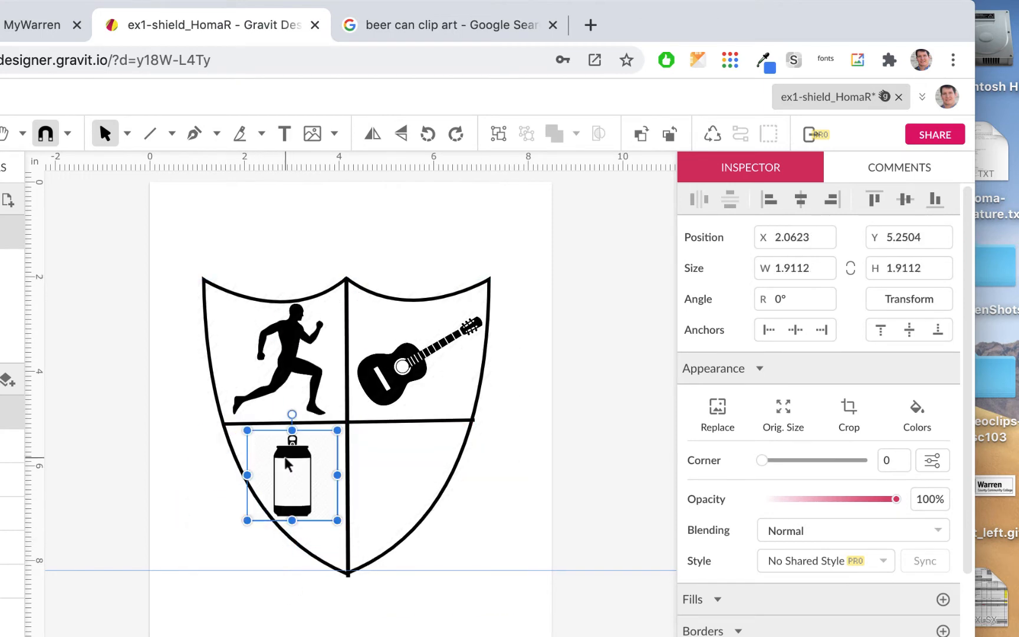
mouse_move(338, 520)
left_mouse_down()
mouse_move(330, 516)
mouse_move(339, 533)
left_mouse_up()
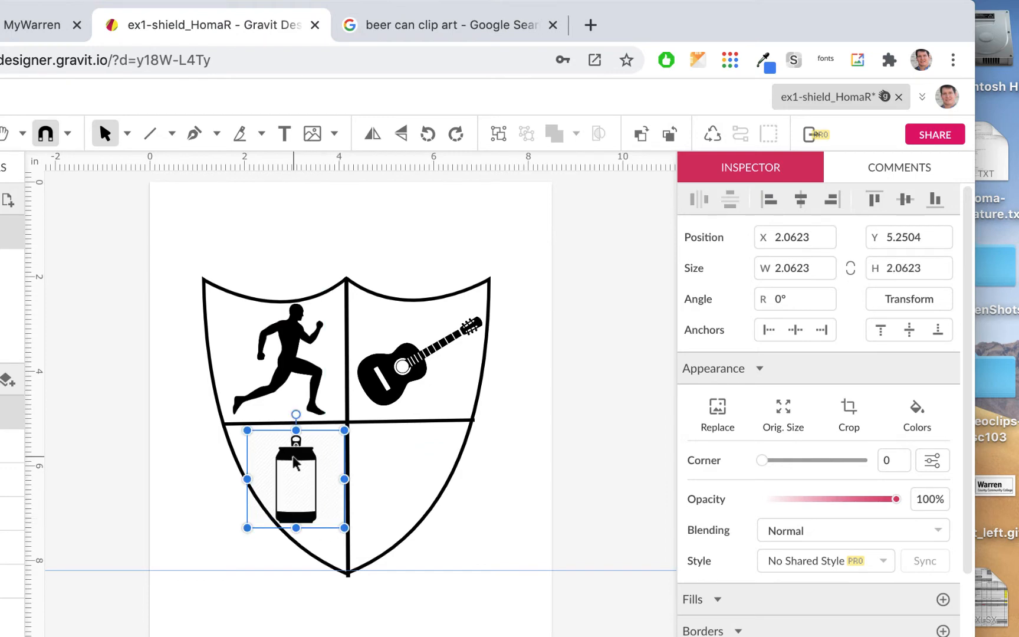
left_click_drag(296, 465, 301, 466)
left_click(565, 547)
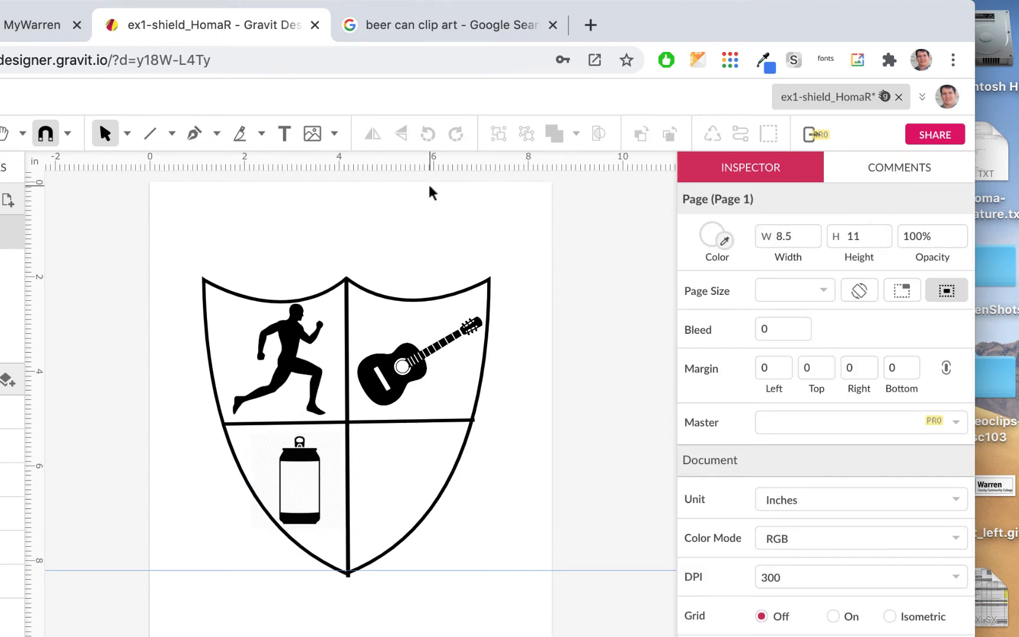
- Replace the beer can query with 'programming' and choose the 'programming clip art' suggestion
left_click(417, 24)
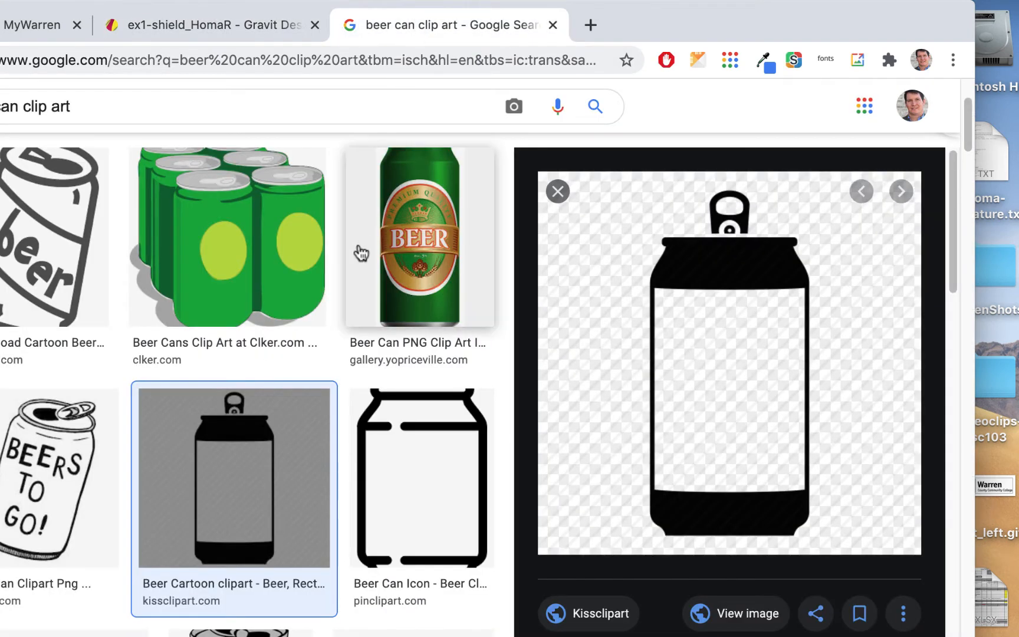
scroll(319, 366, "up", 3)
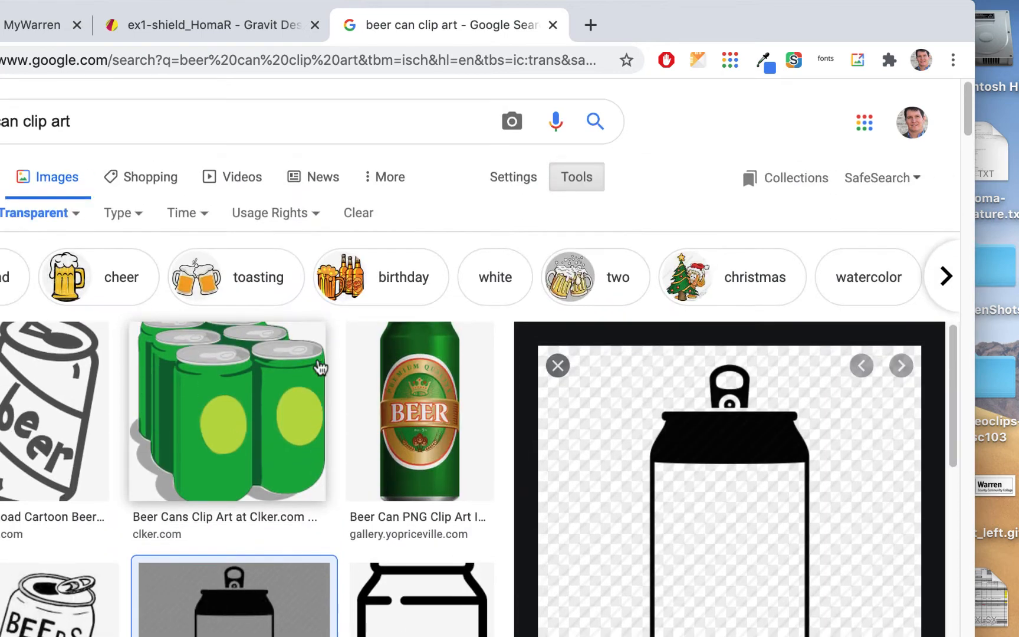
left_click_drag(98, 118, 137, 104)
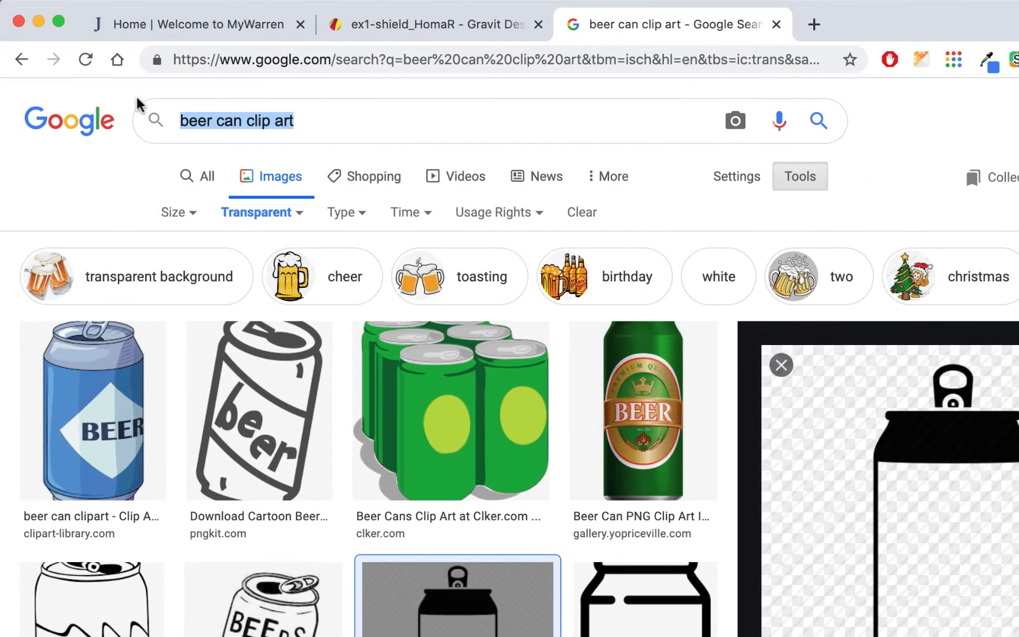
type("progg")
key("BackSpace")
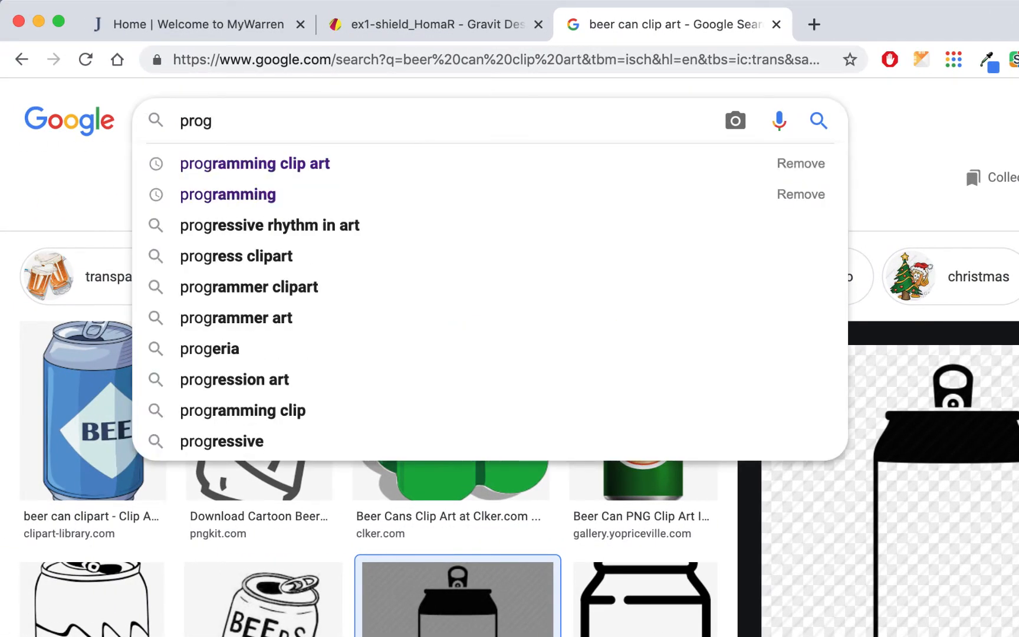
type("rammin")
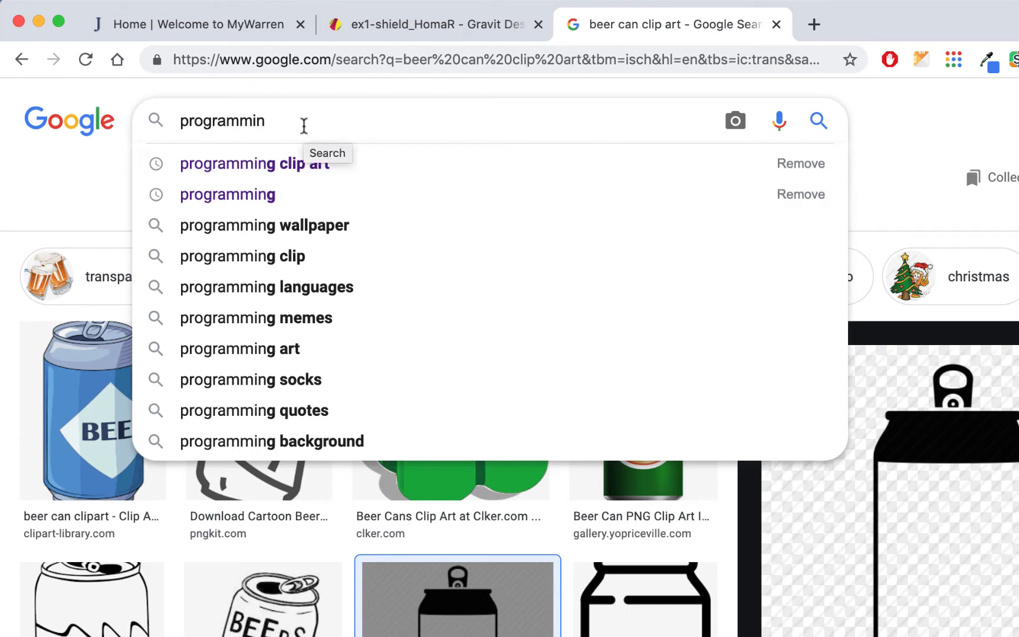
type("g")
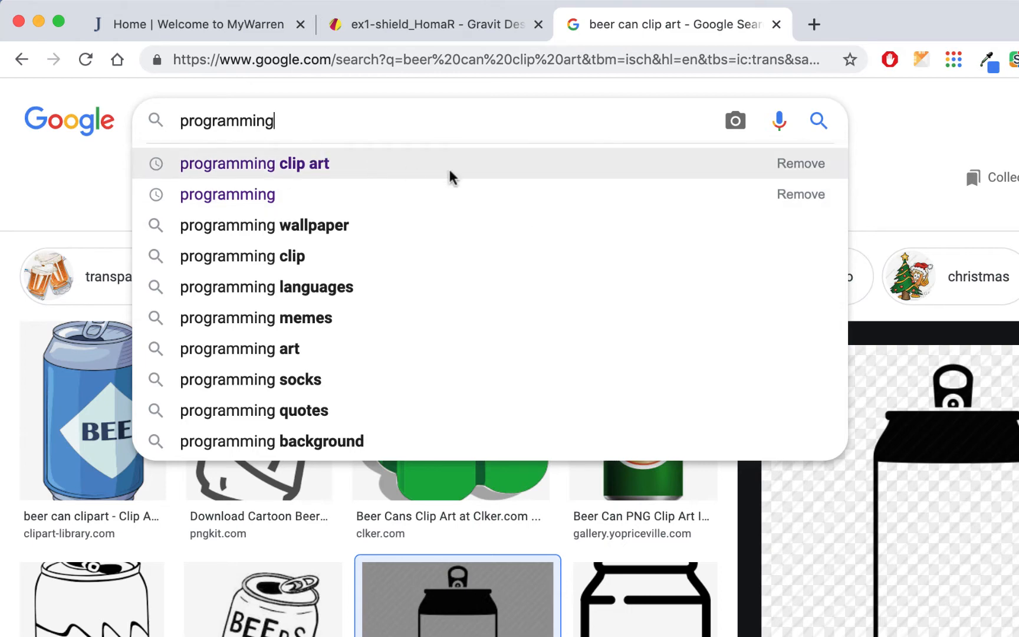
left_click(298, 164)
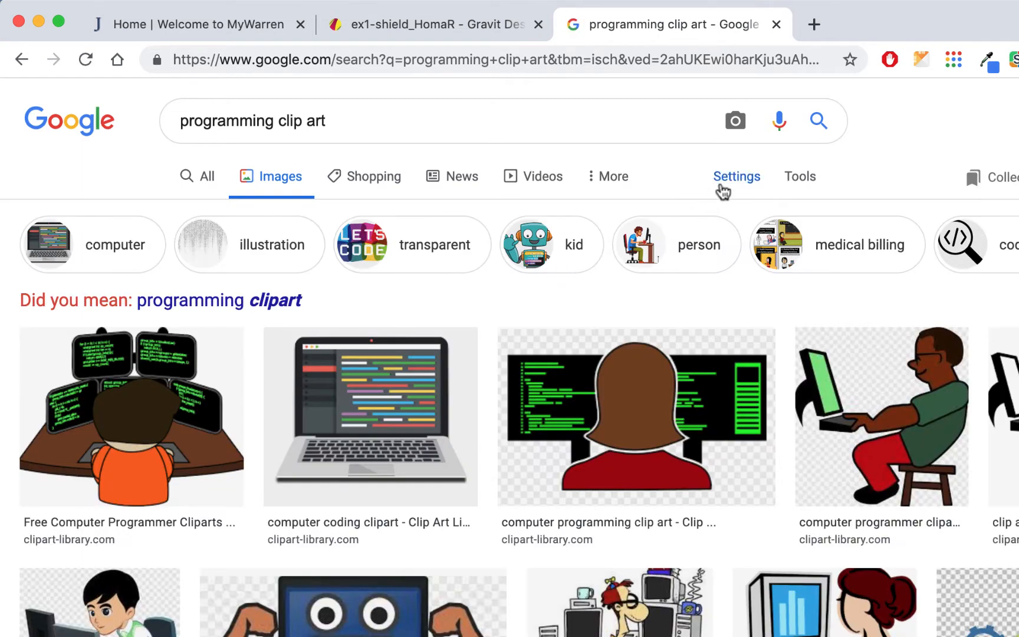
- Filter programming clip art to transparent images and open the 952 × 723 coding figure's image options
left_click(806, 186)
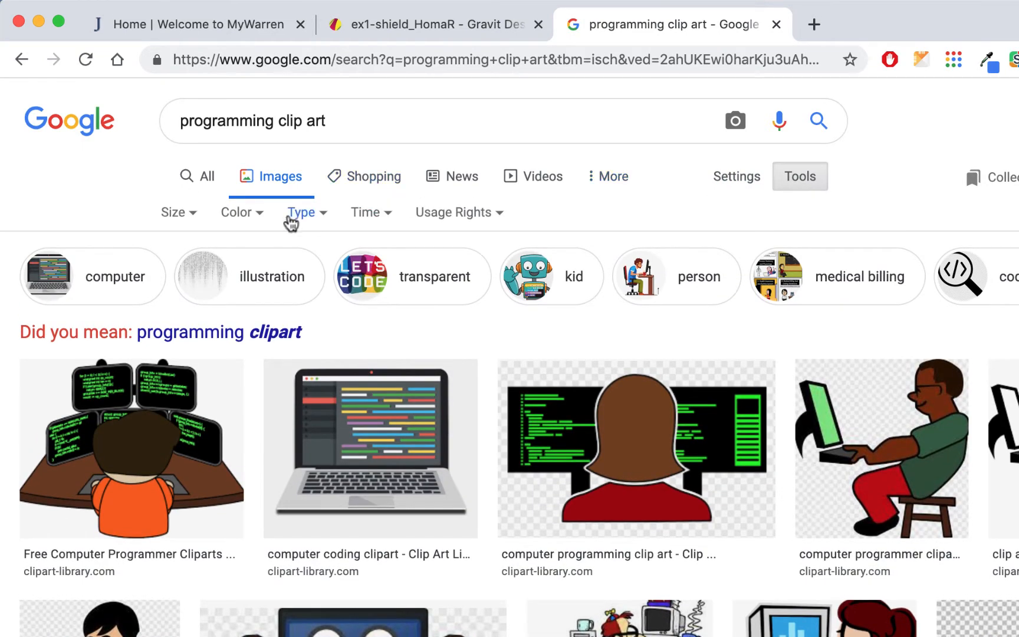
left_click(254, 214)
left_click(258, 308)
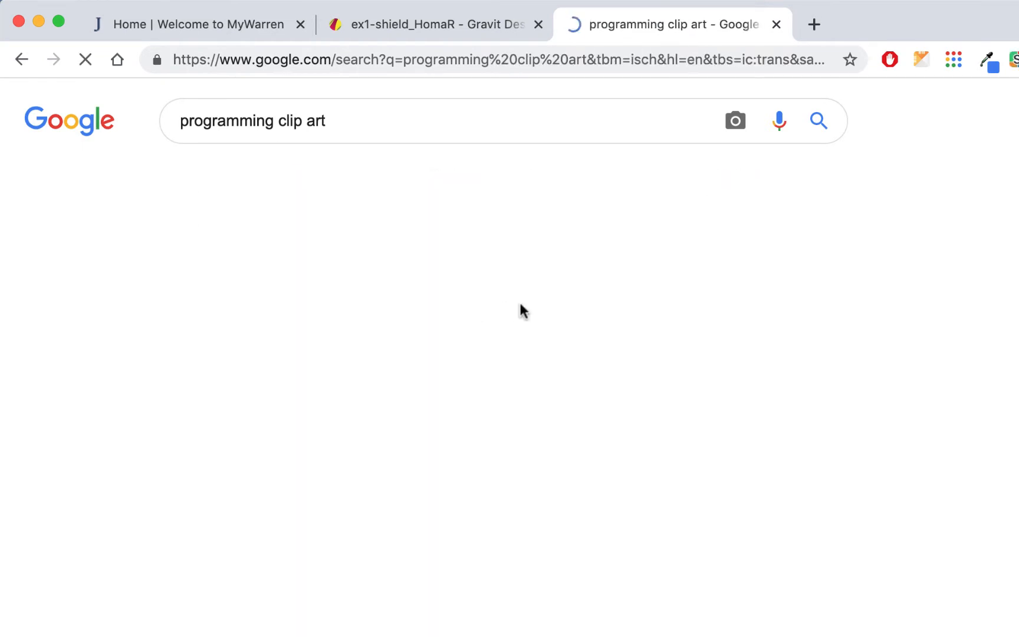
scroll(519, 310, "down", 10)
scroll(522, 312, "down", 5)
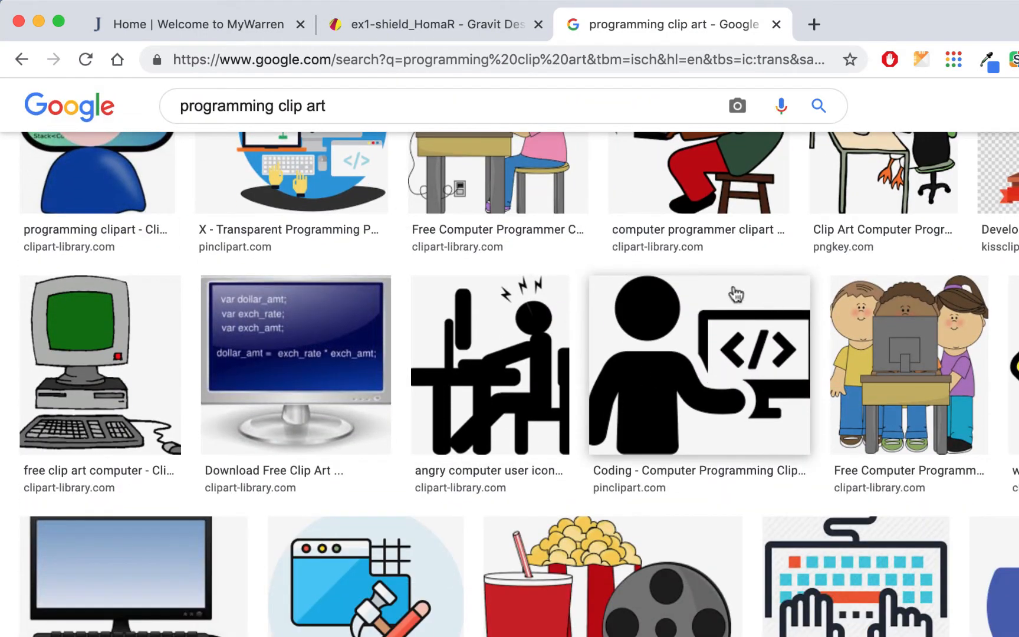
scroll(730, 371, "down", 15)
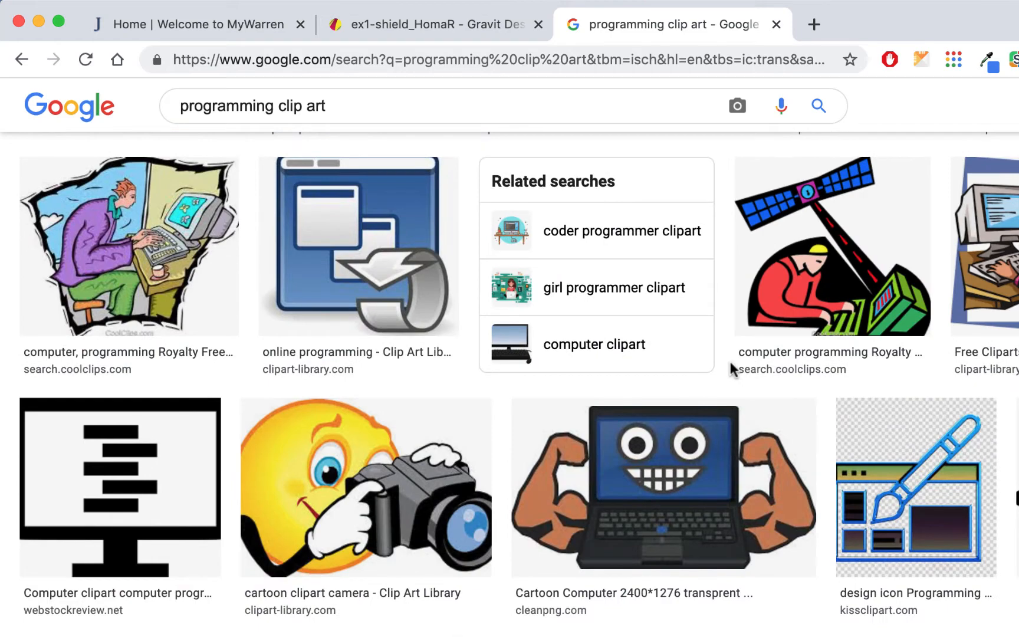
scroll(730, 365, "up", 9)
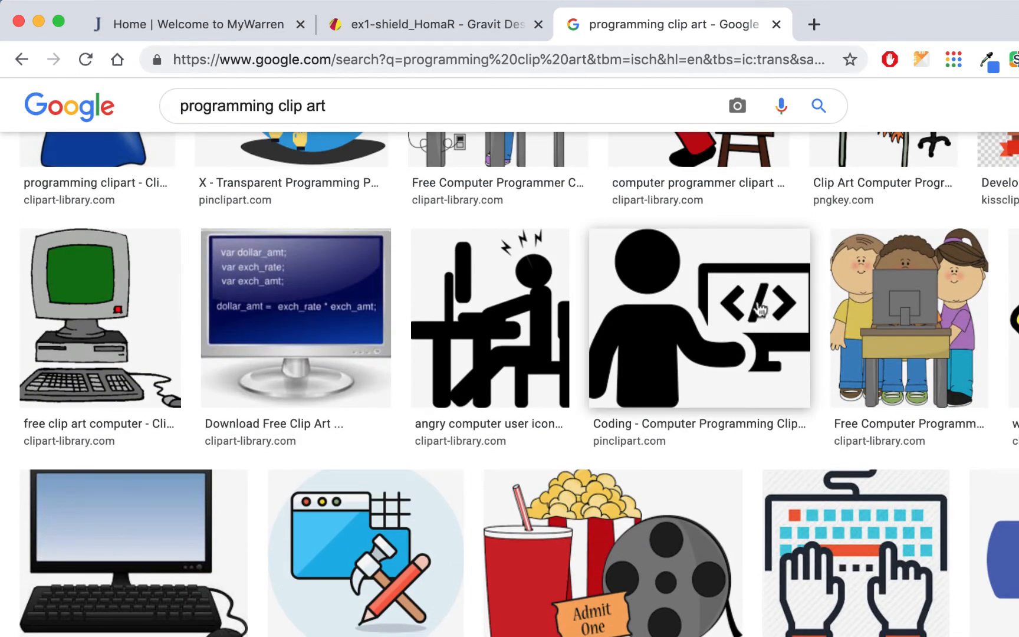
left_click(777, 309)
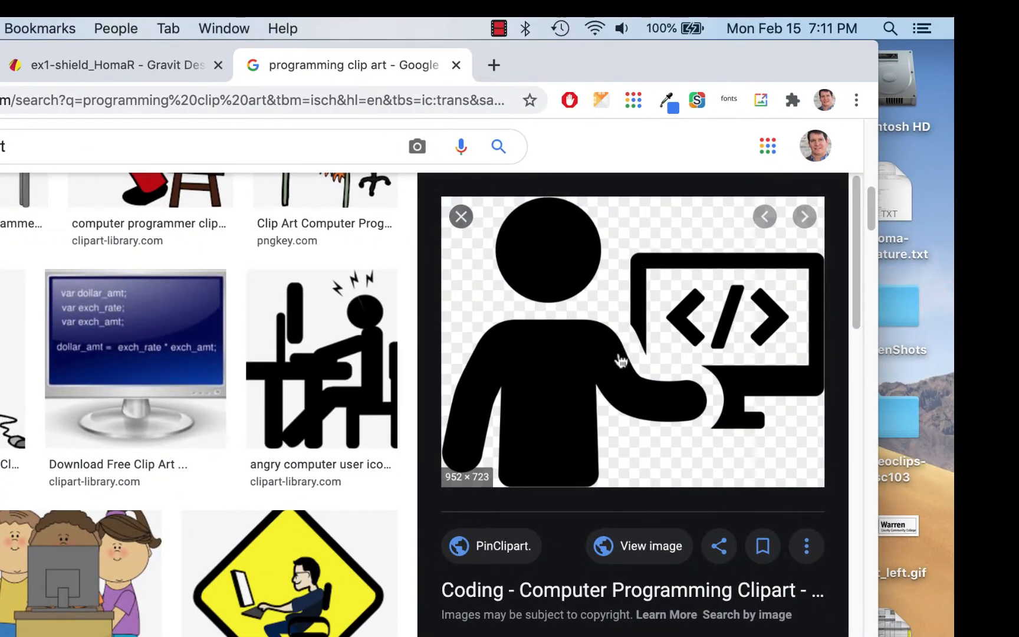
right_click(600, 321)
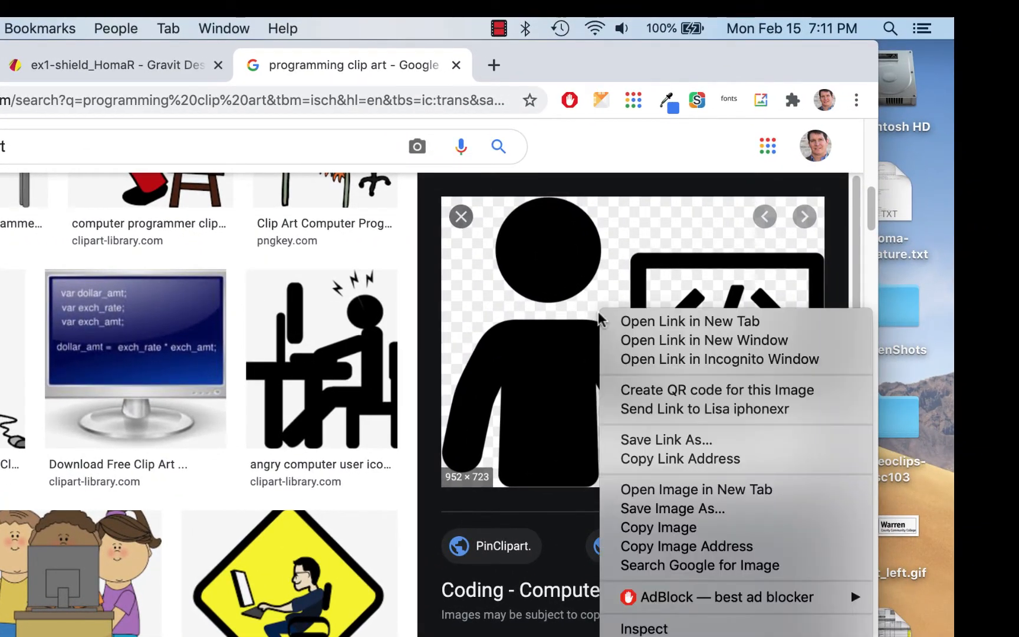
- Copy the coding clip art, paste it into the shield design, and shrink it to quadrant size
left_click(626, 531)
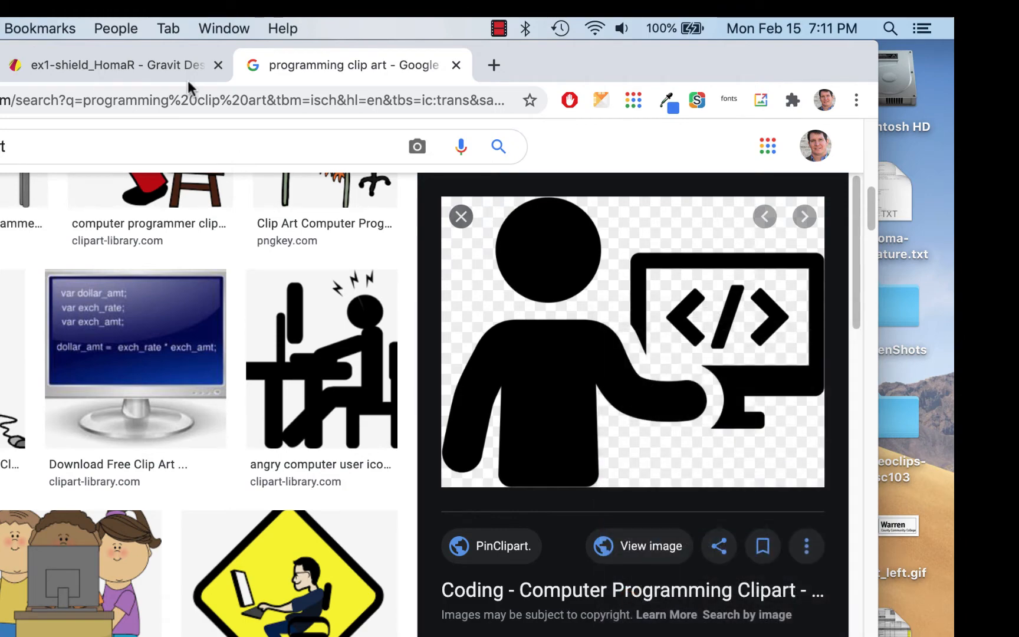
left_click(170, 66)
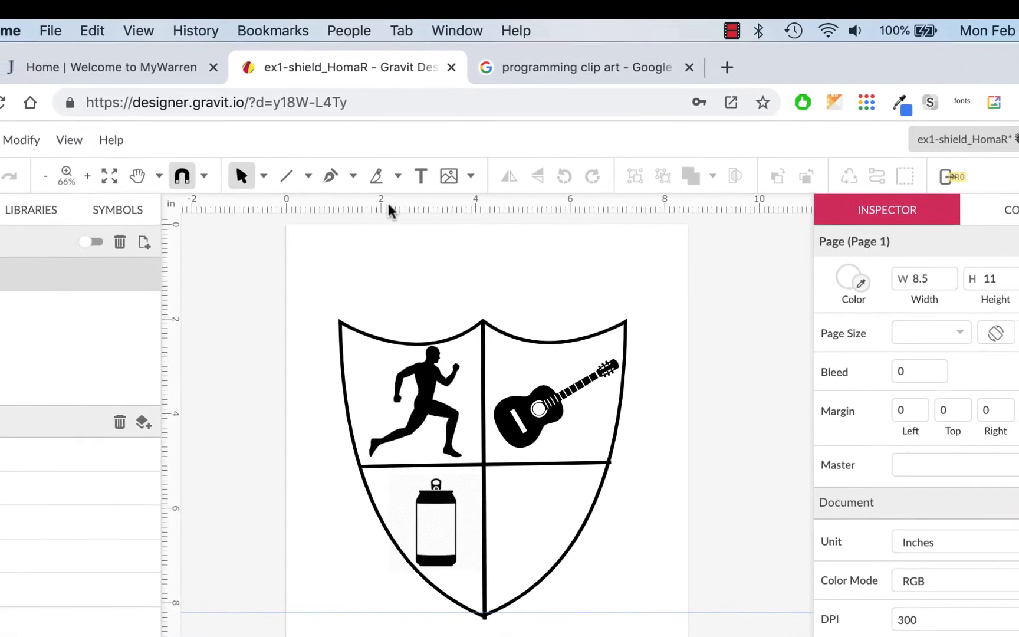
key("super+v")
left_click_drag(696, 332, 593, 553)
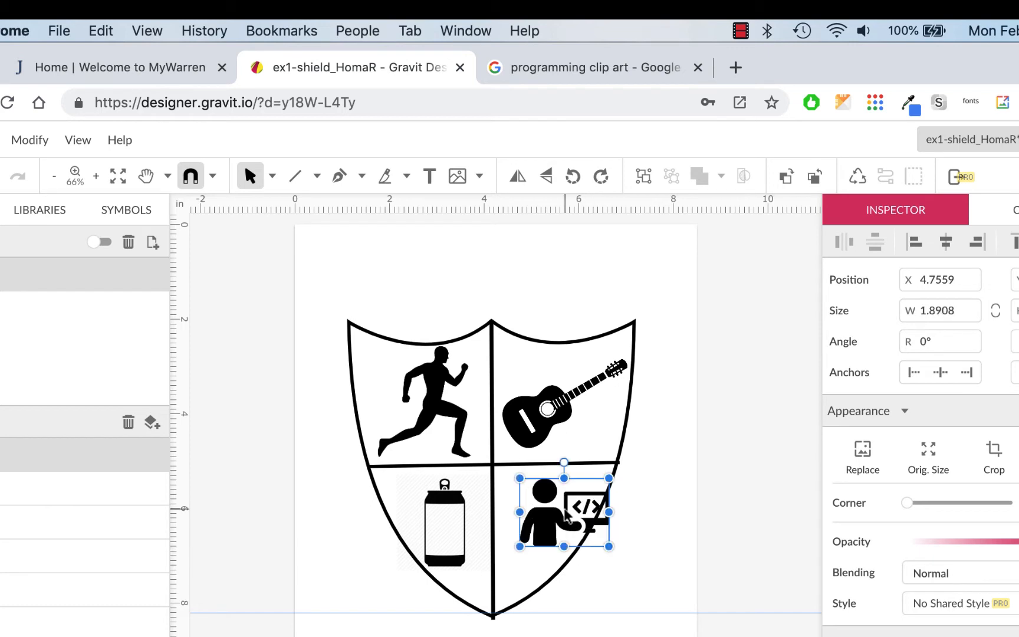
left_click_drag(563, 510, 327, 565)
- Move the beer can into the lower-right quadrant and the coding art into the lower-left
left_click(490, 510)
left_click_drag(495, 505, 529, 504)
left_click(391, 554)
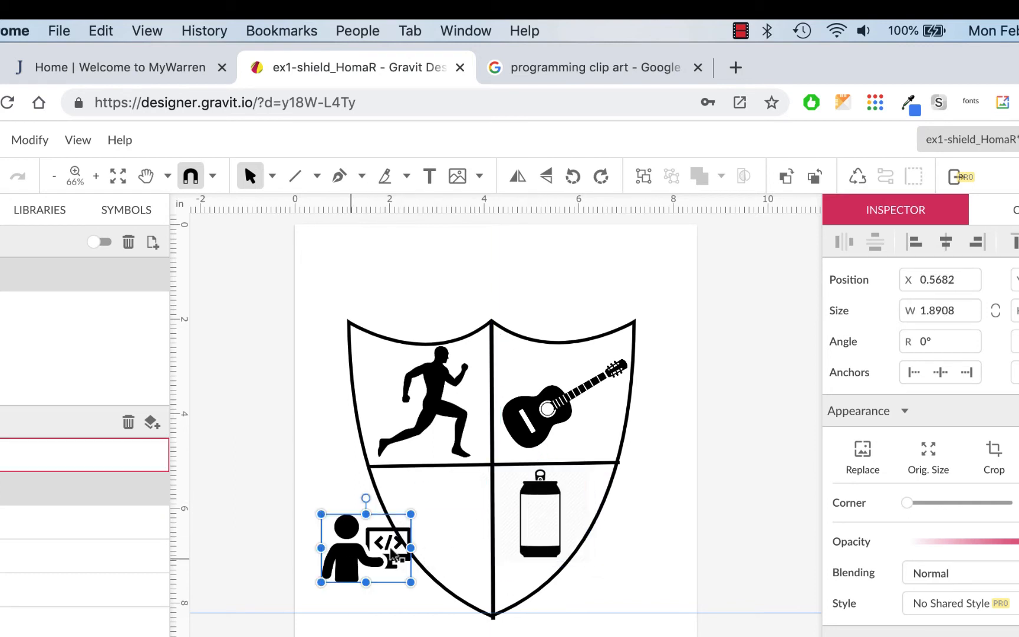
left_click_drag(391, 554, 432, 528)
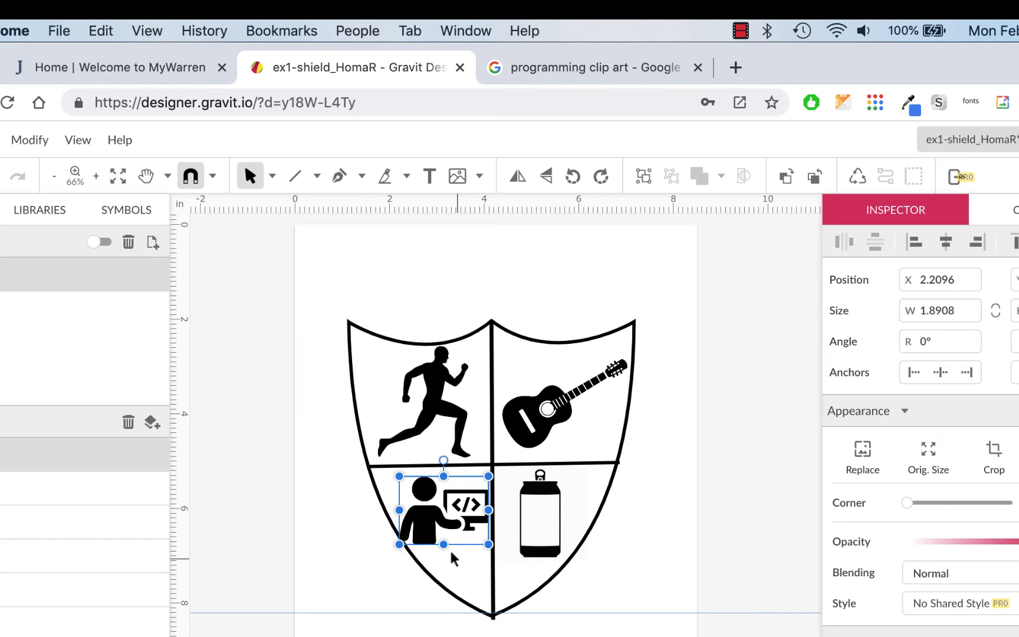
left_click(632, 634)
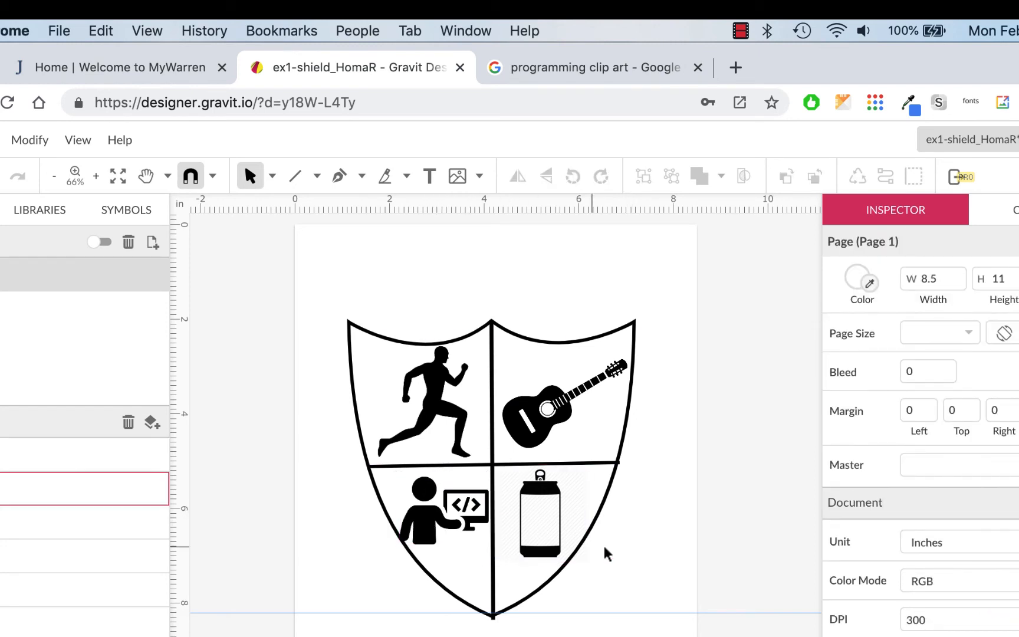
- Add a new fill to the shield outline and set it to light grey #E8E8E8
left_click(619, 339)
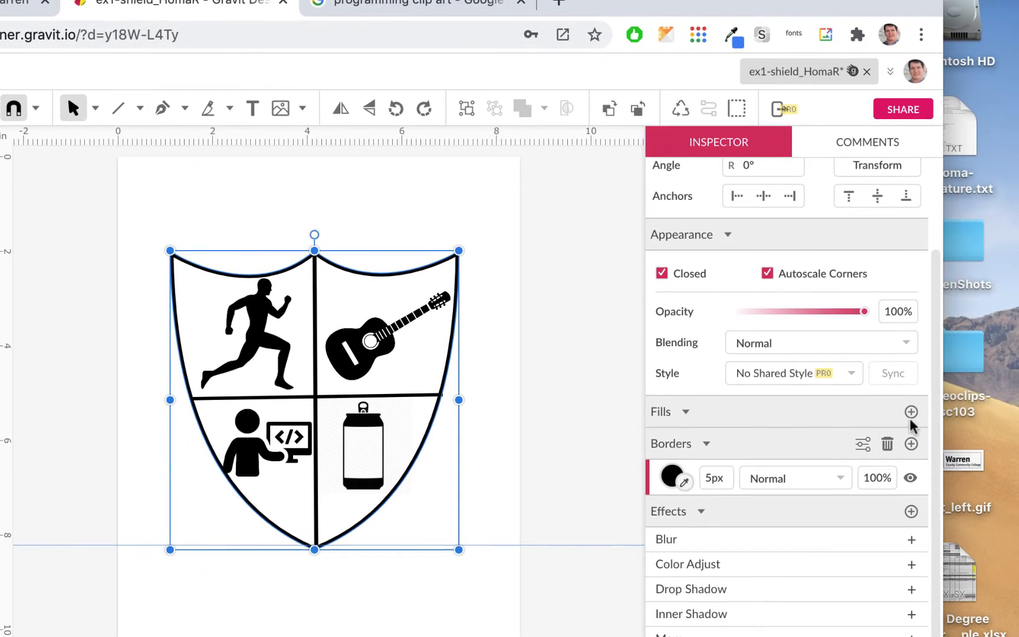
left_click(911, 412)
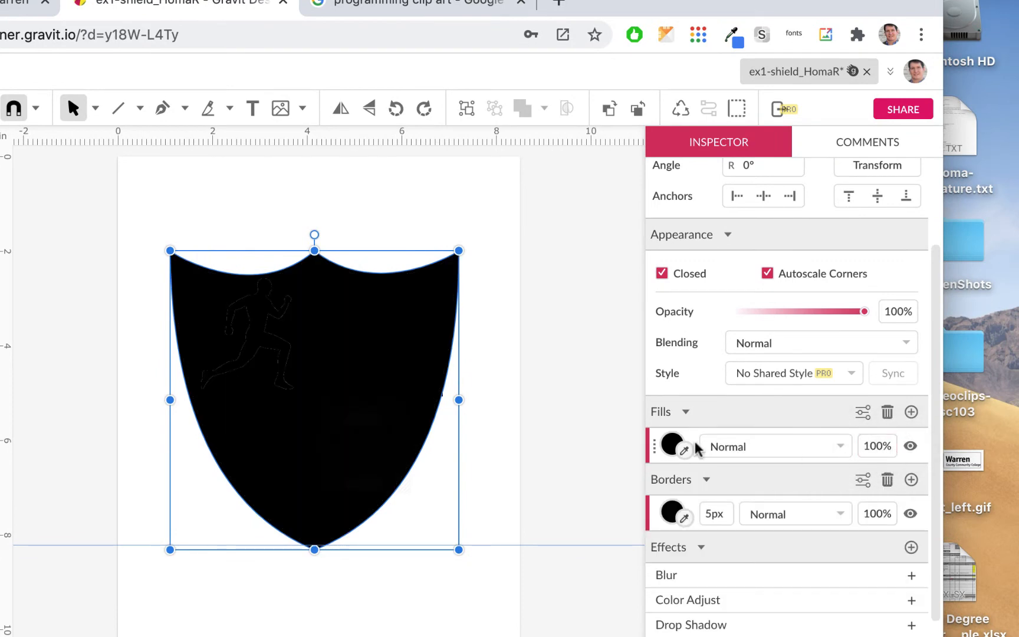
left_click(673, 445)
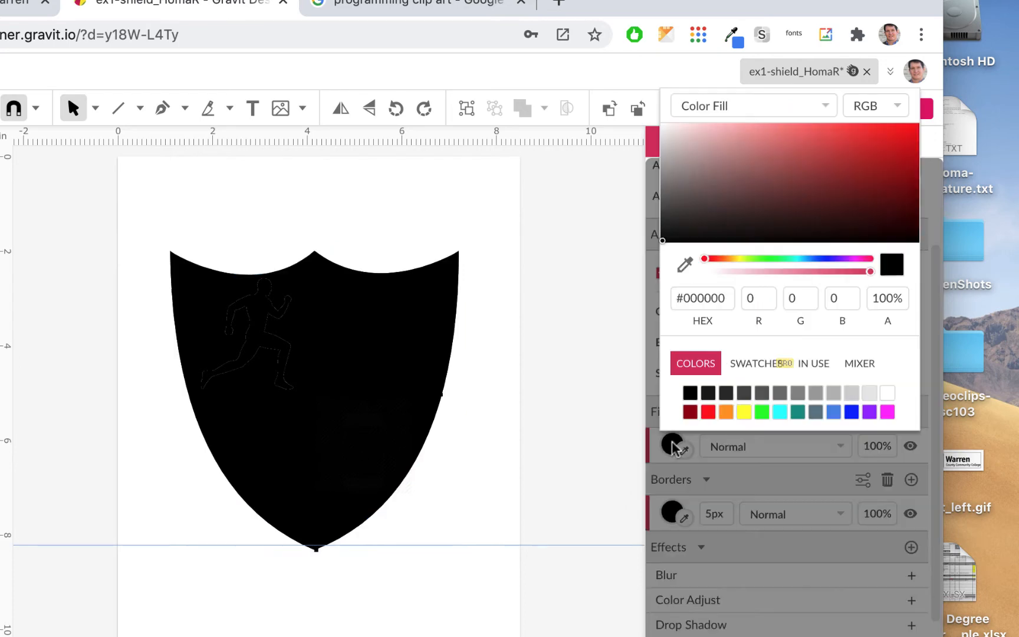
left_click(869, 393)
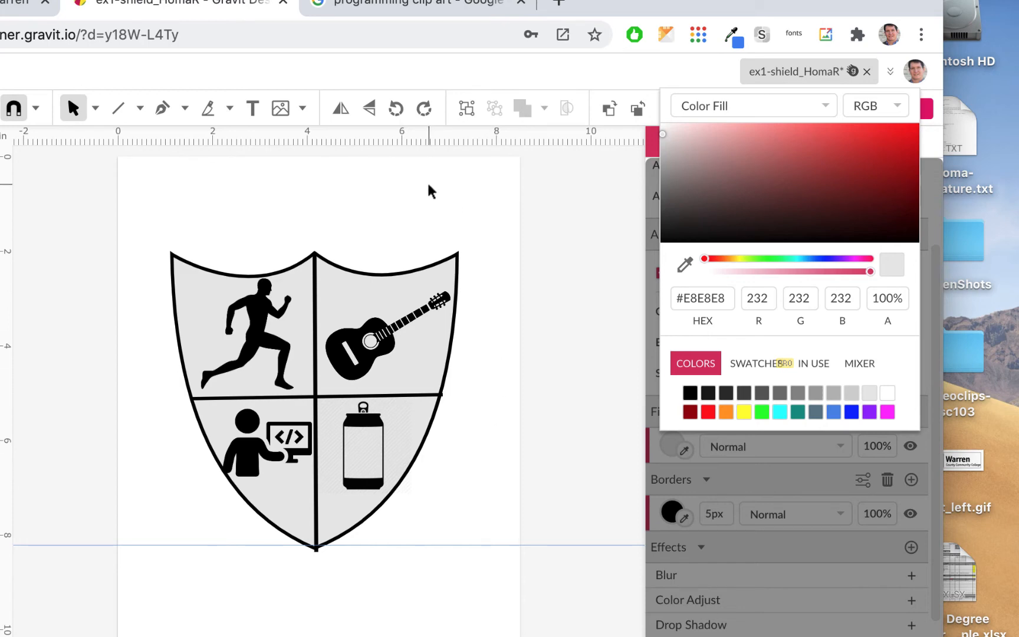
left_click(419, 198)
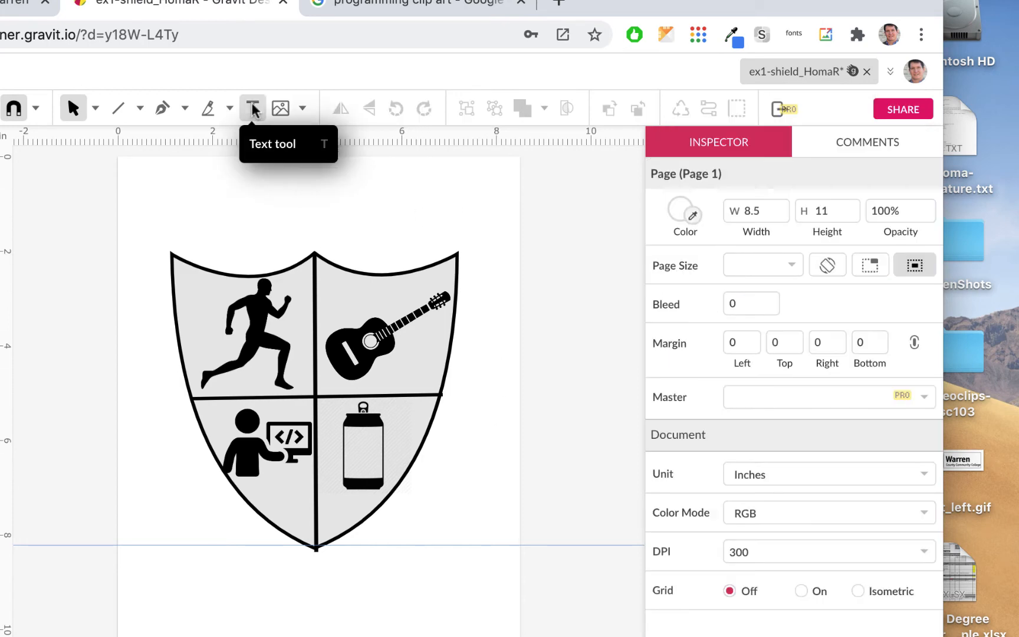
- Add an 'H' text box above the shield and enlarge its font size to 127px
left_click(252, 108)
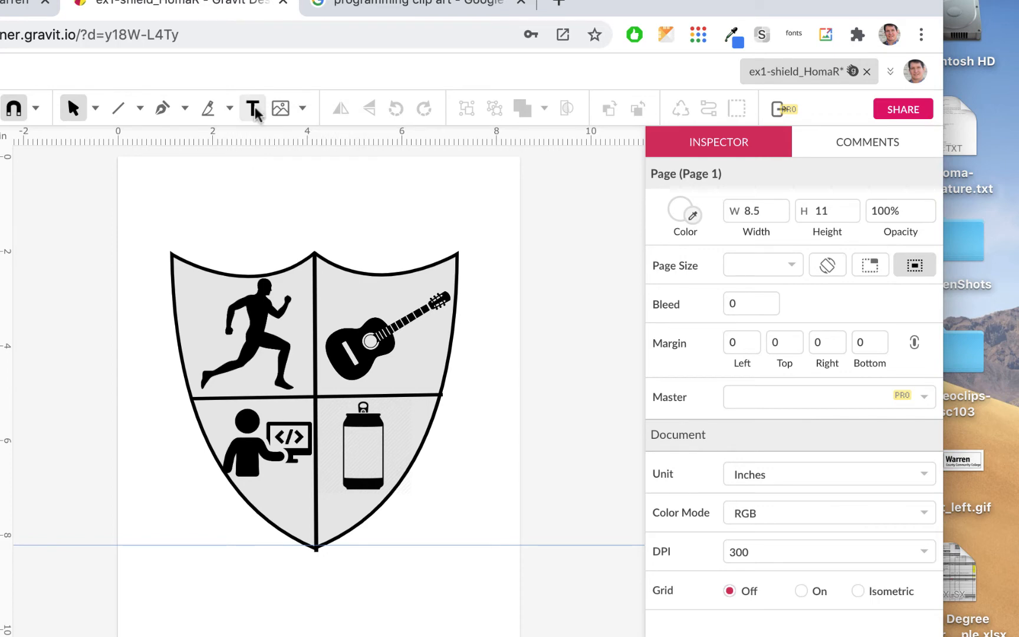
left_click(259, 204)
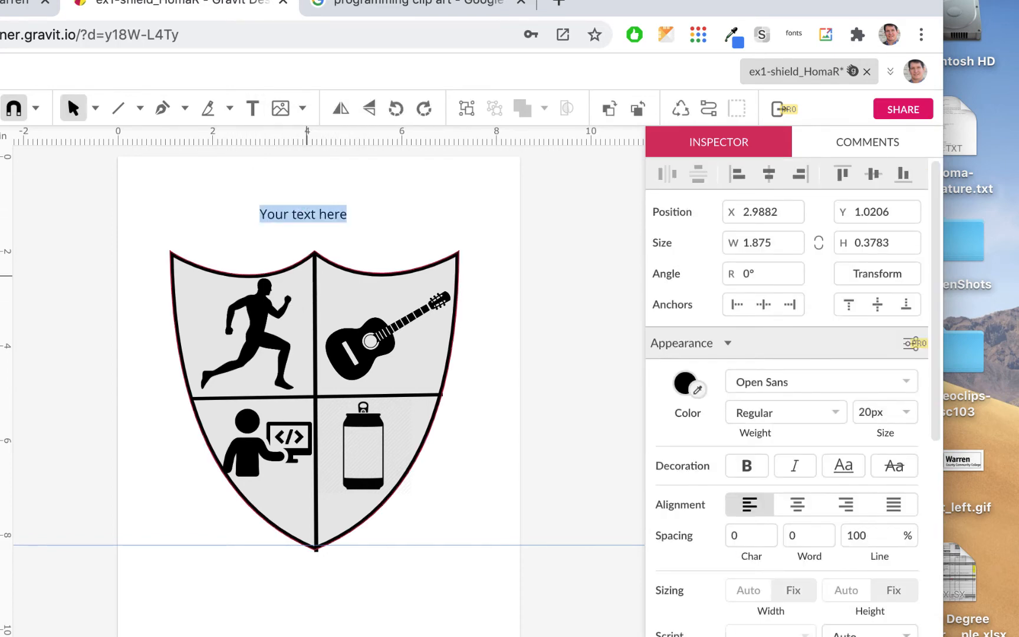
type("H")
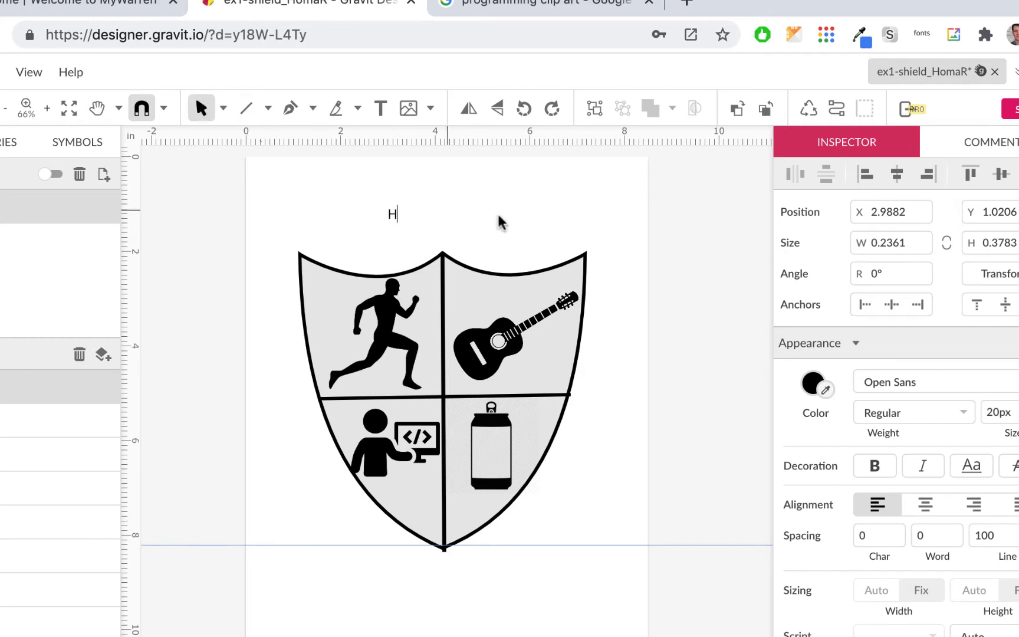
left_click_drag(982, 415, 982, 346)
key("Escape")
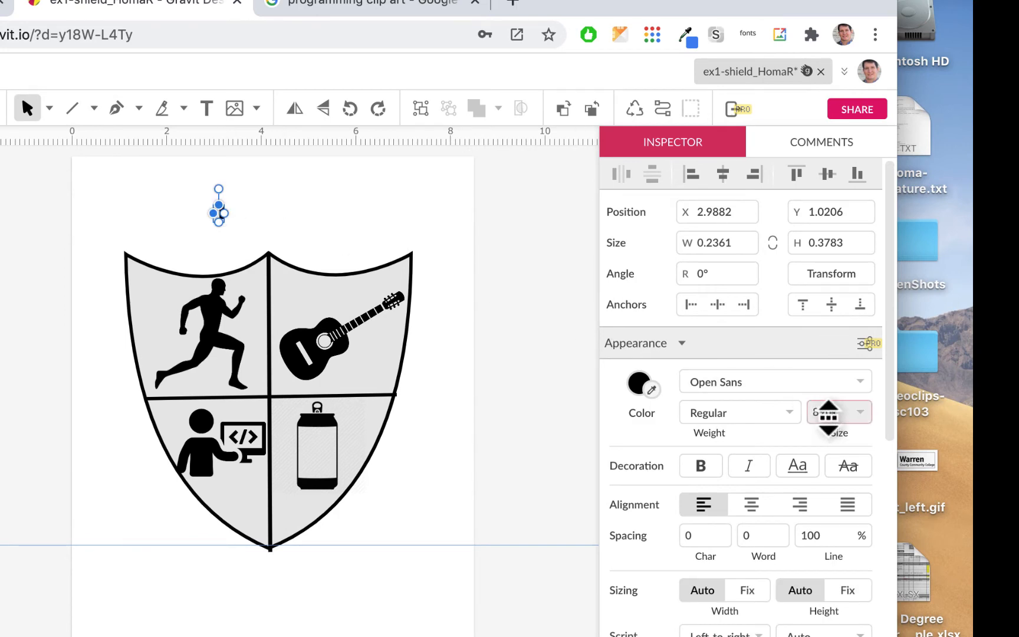
left_click_drag(827, 414, 825, 386)
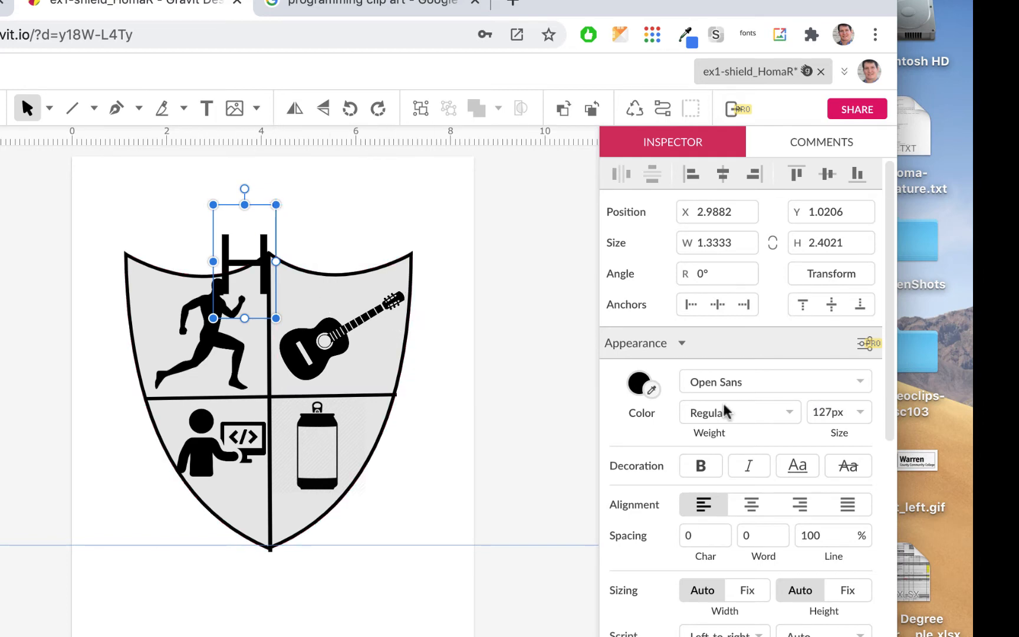
- Set the H's font weight to Extra-Bold
left_click(861, 382)
left_click(736, 412)
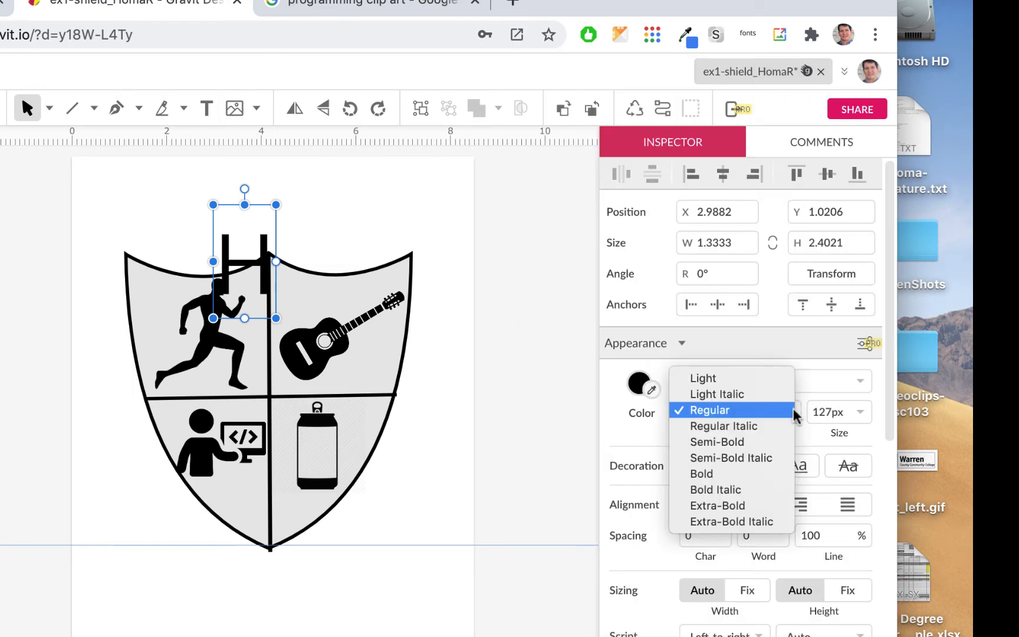
left_click(747, 505)
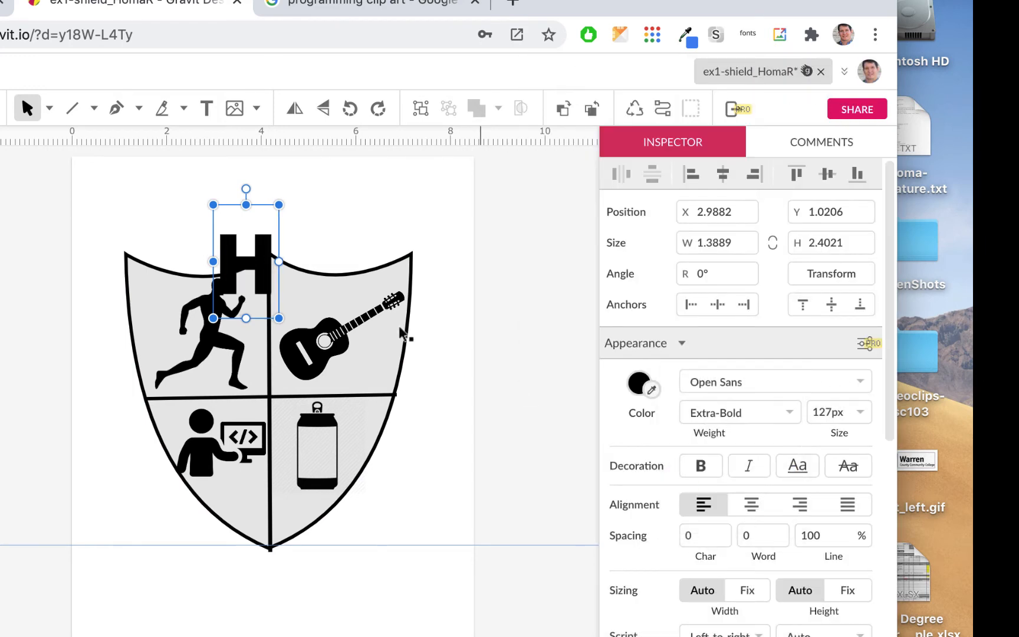
- Position the H at the shield's centre where the four quarters meet
left_click_drag(247, 252, 287, 386)
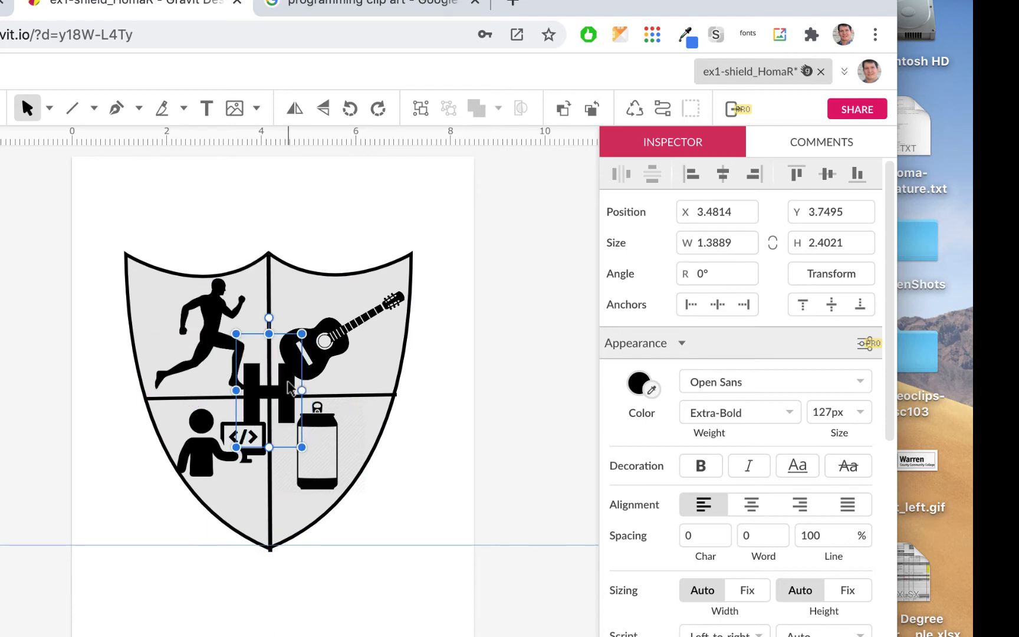
key("Down")
key("Down")
key("Down")
key("Down")
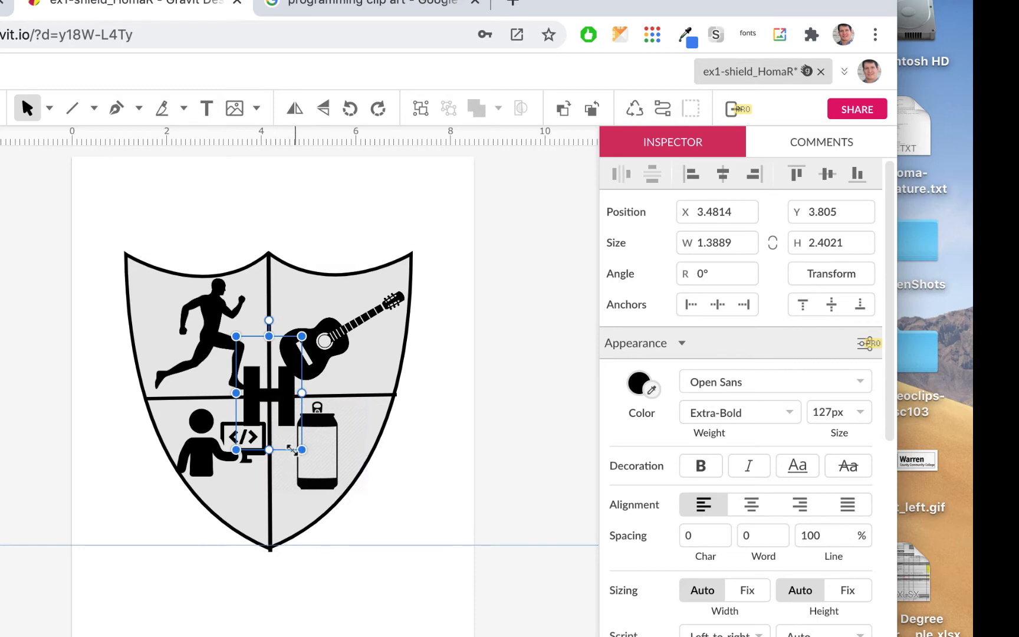
left_click_drag(291, 449, 290, 411)
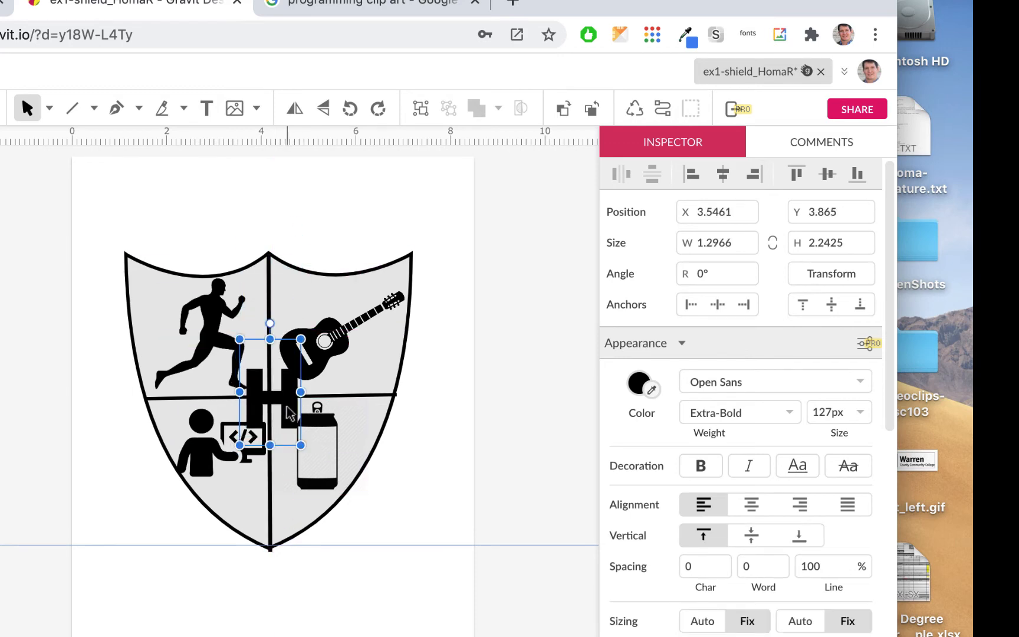
key("Left")
key("Left")
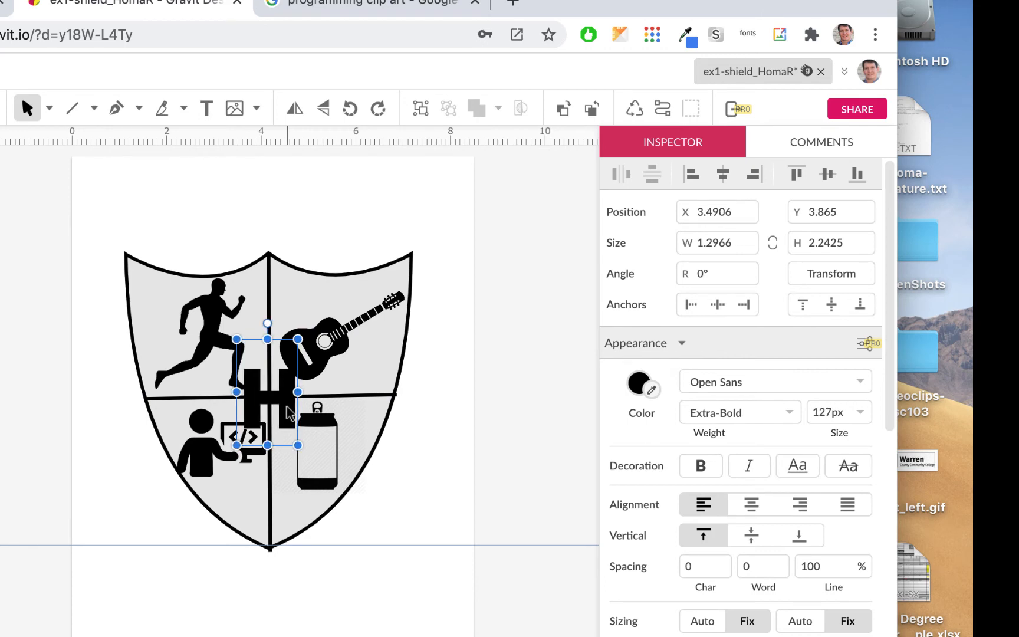
key("Up")
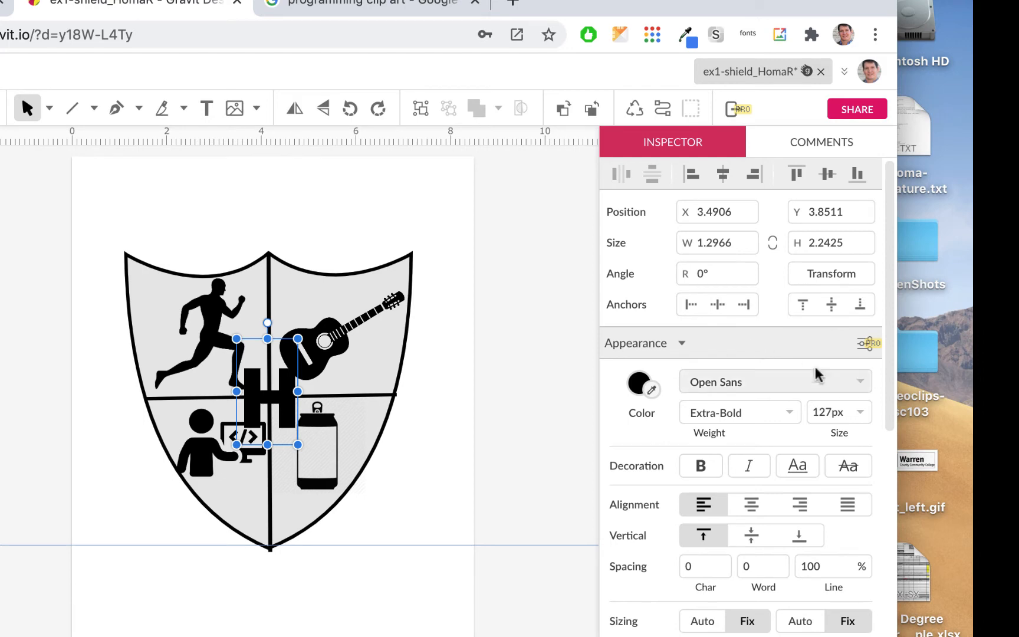
- Colour the H light grey #B9B9B9
left_click(642, 387)
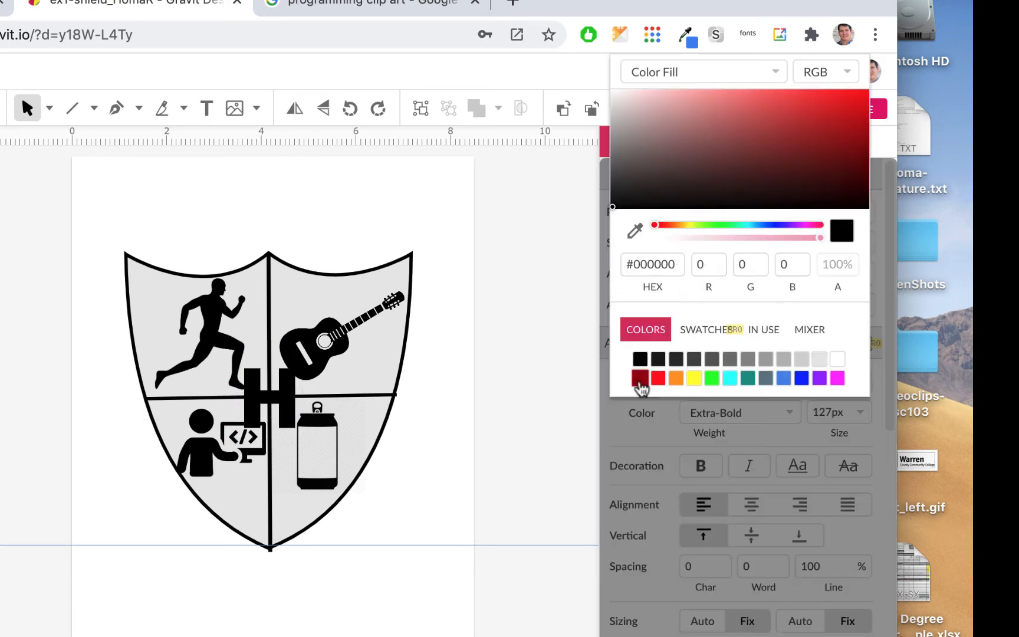
left_click(783, 362)
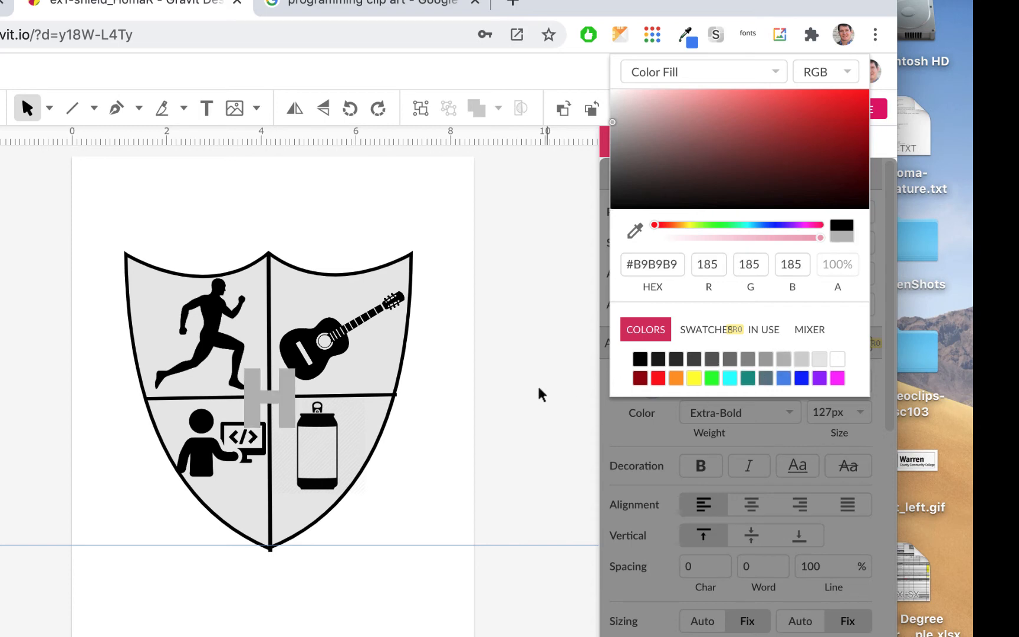
left_click(480, 356)
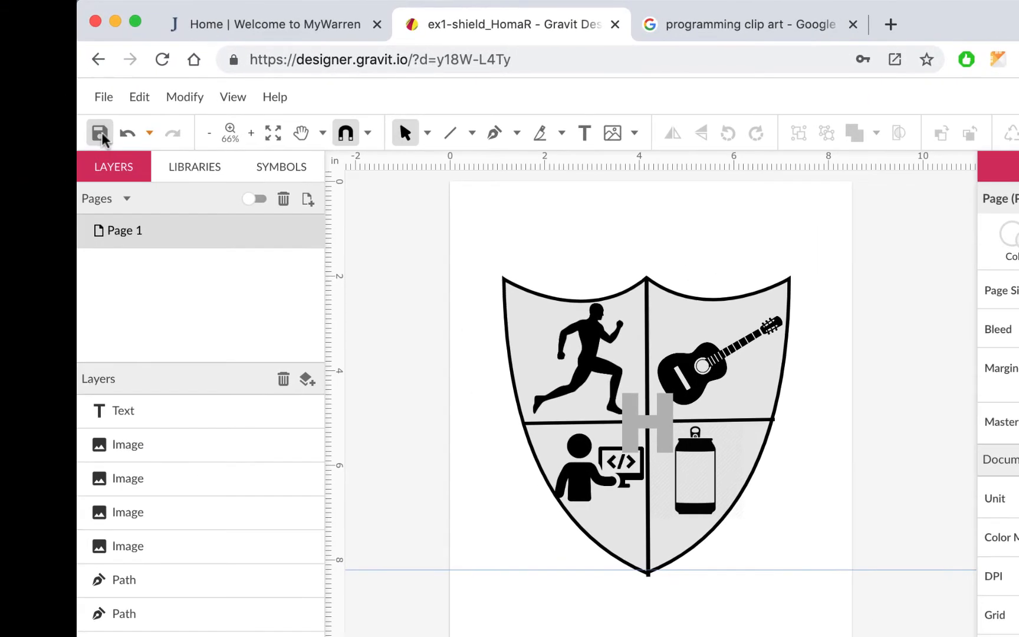
- Save the shield design file
left_click(101, 132)
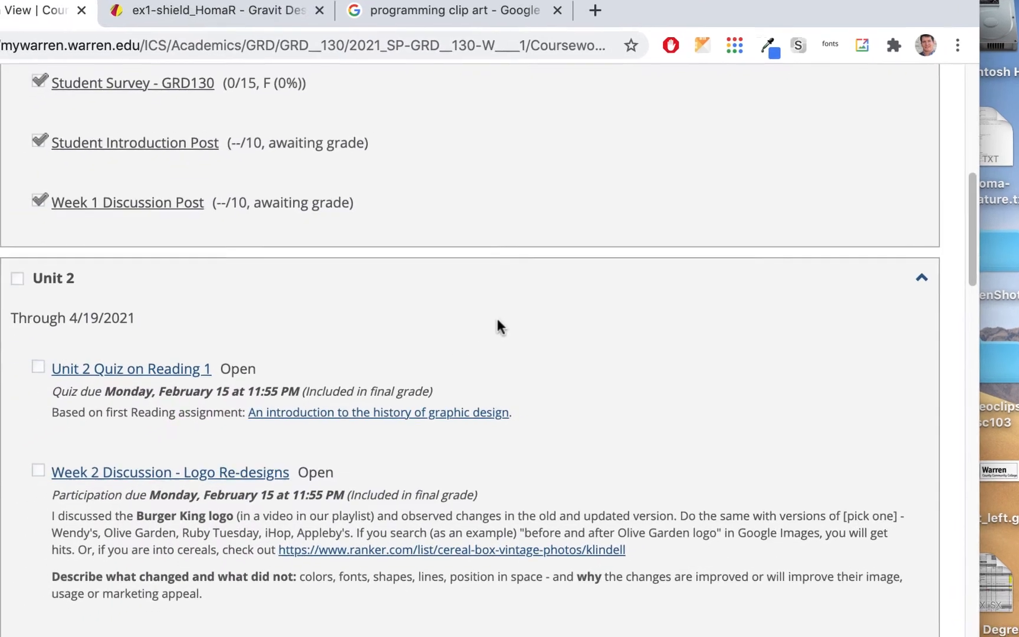
- Scroll the Coursework page to the Unit 3 ex1 - Shield w/Pictograms exercise, then return to Gravit Designer
scroll(499, 324, "down", 10)
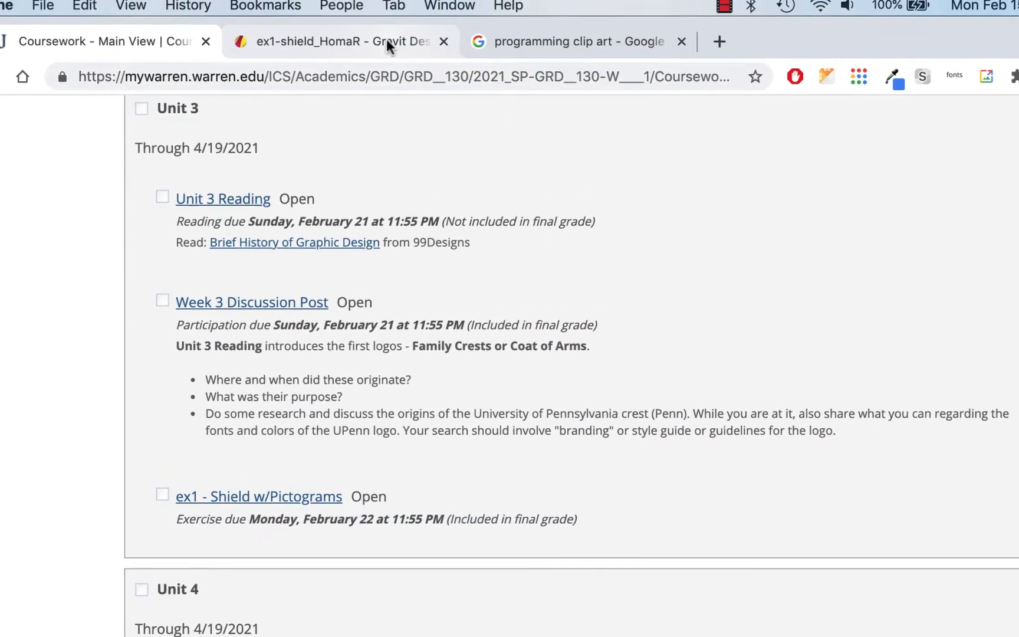
left_click(387, 44)
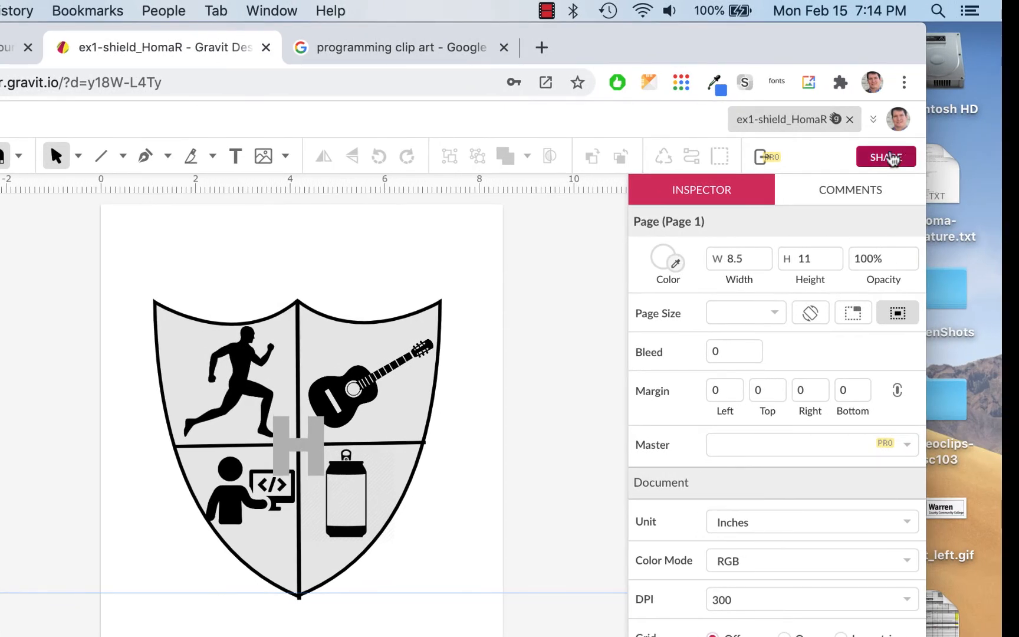
- Give everybody with the link Developer access to the design and copy its share link
left_click(890, 156)
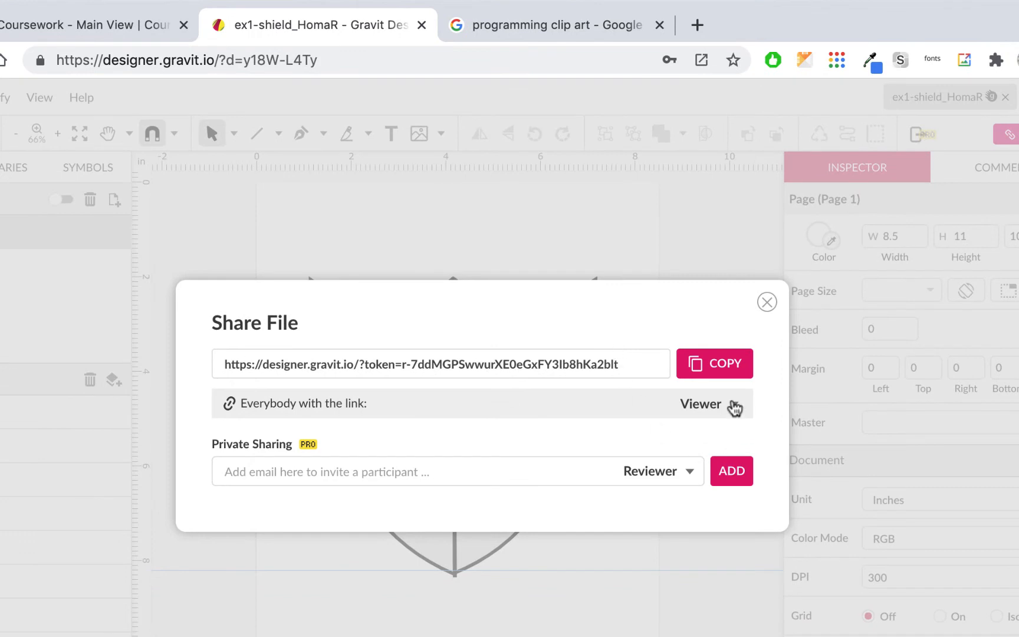
left_click(732, 406)
left_click(760, 554)
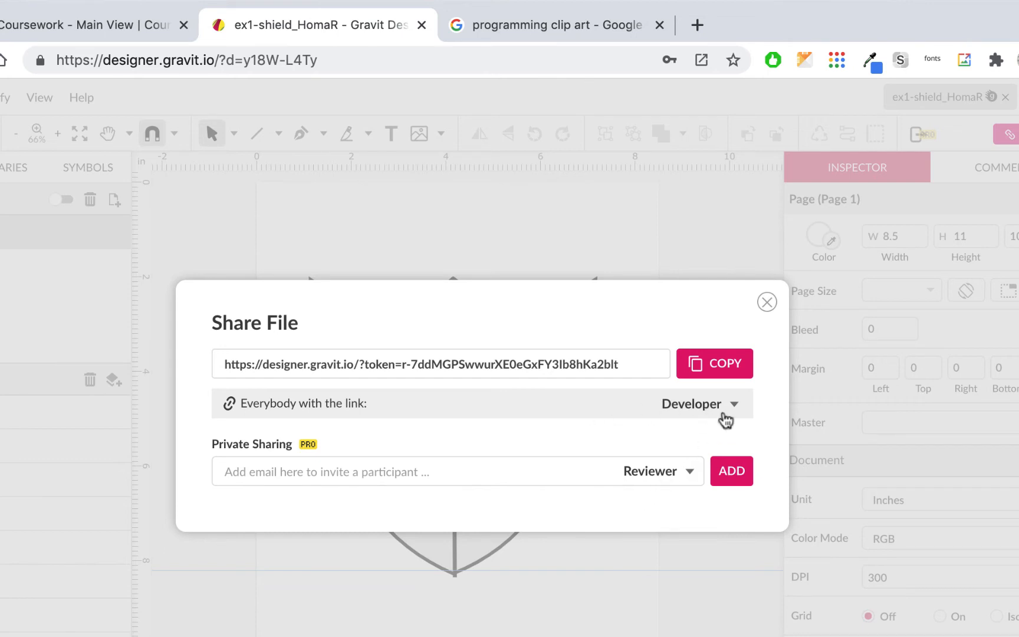
left_click(726, 365)
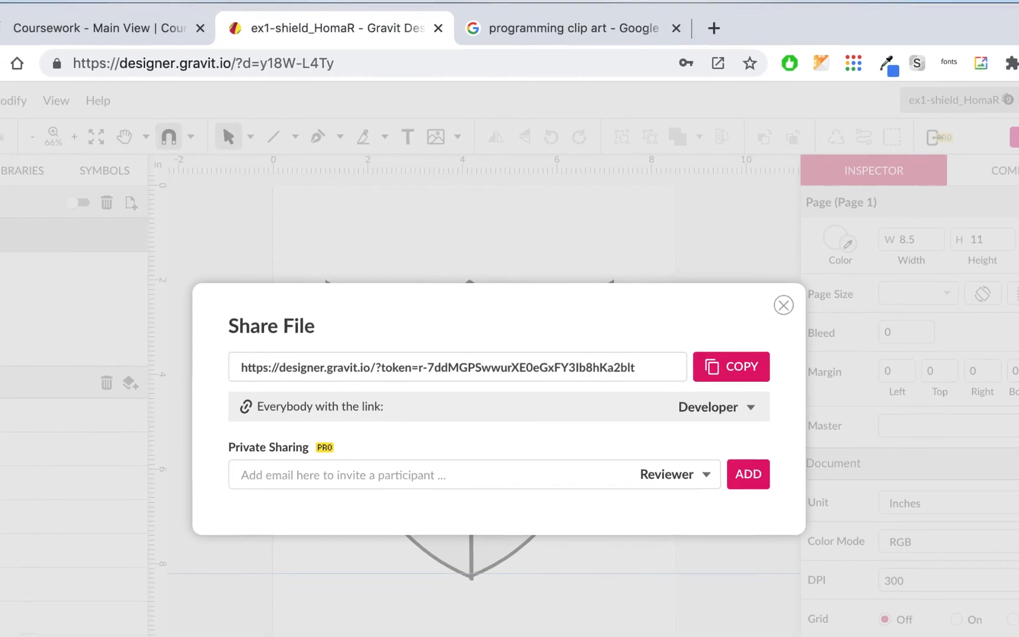
left_click(146, 24)
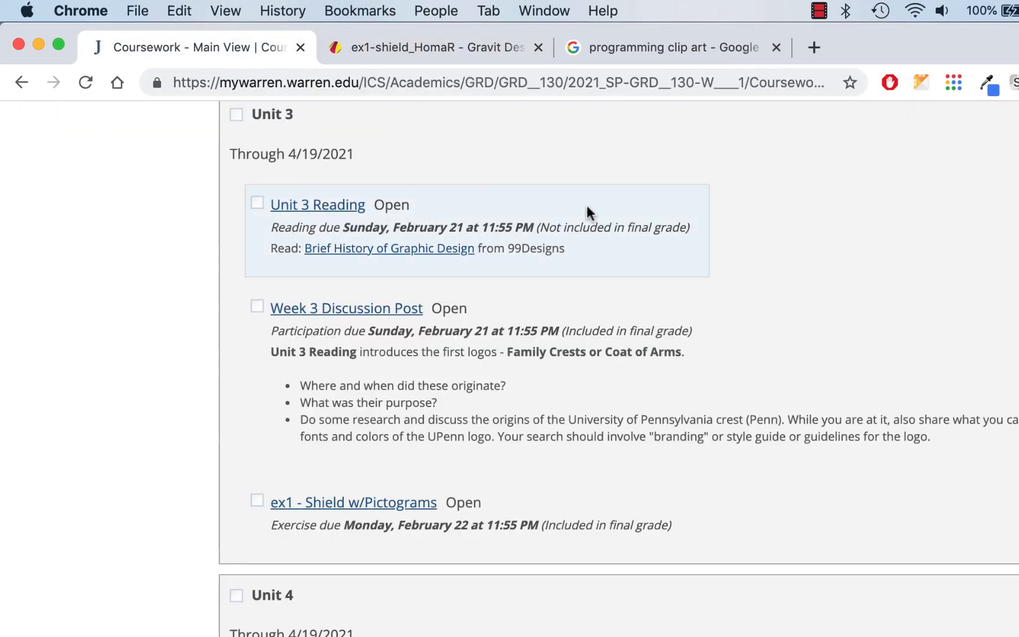
- On the ex1 exercise, start a comment containing the pasted share link, set to open in a new window
left_click(401, 505)
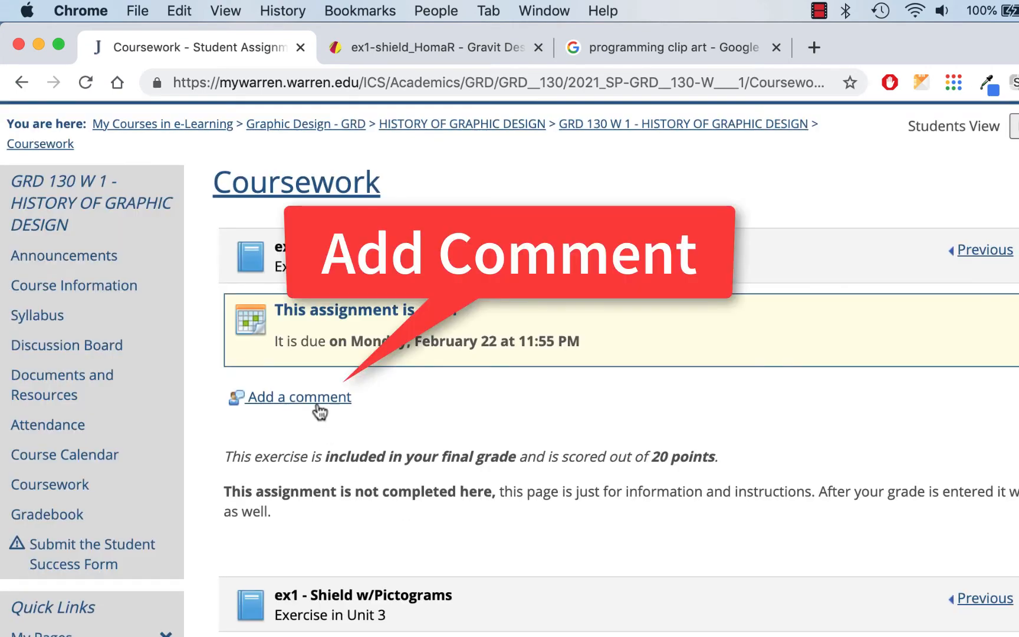
left_click(321, 397)
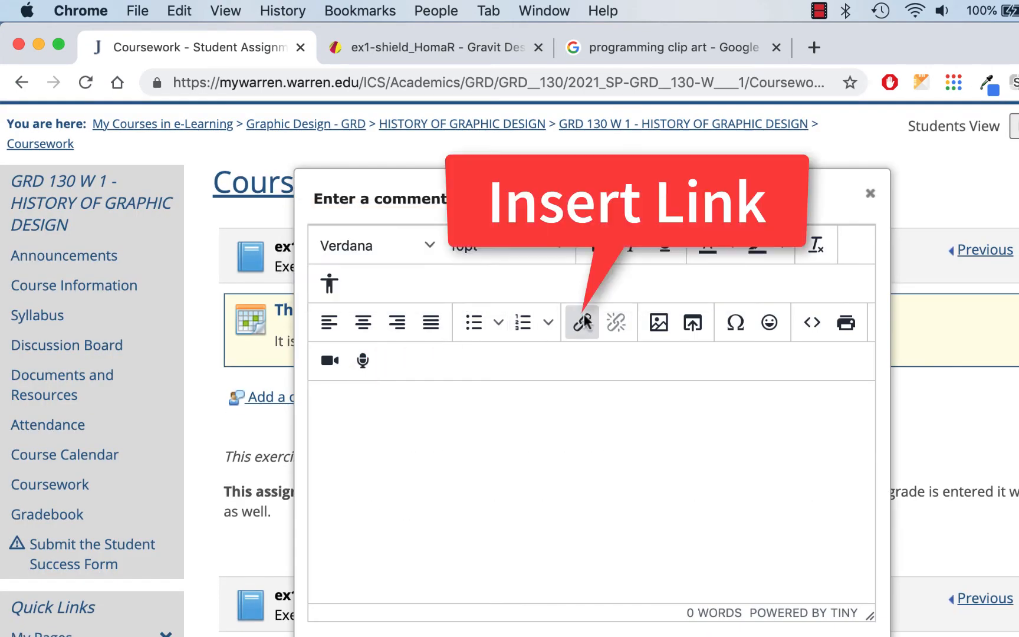
left_click(583, 318)
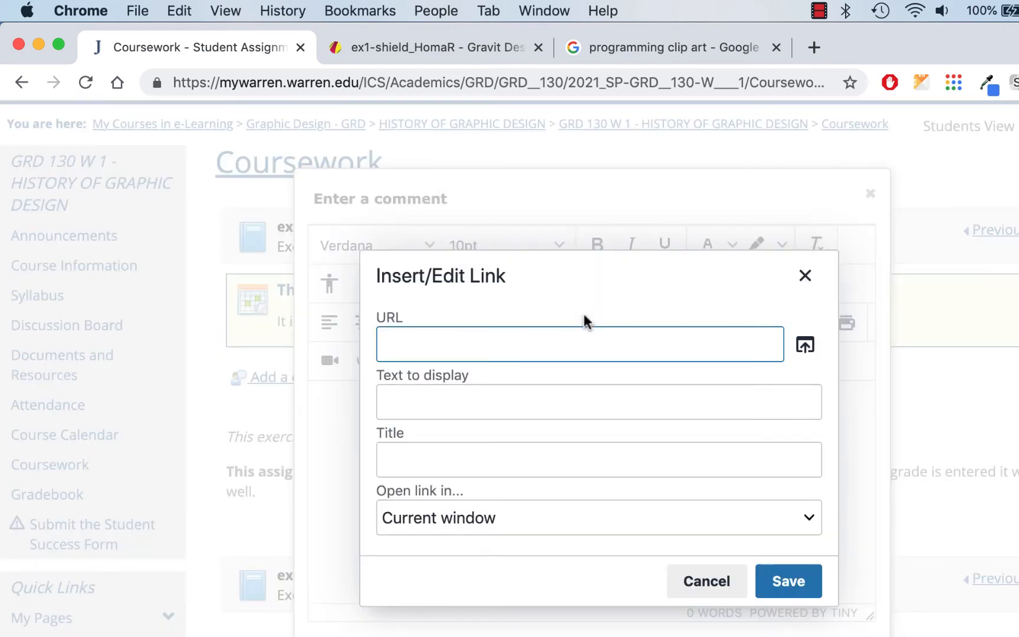
key("super+v")
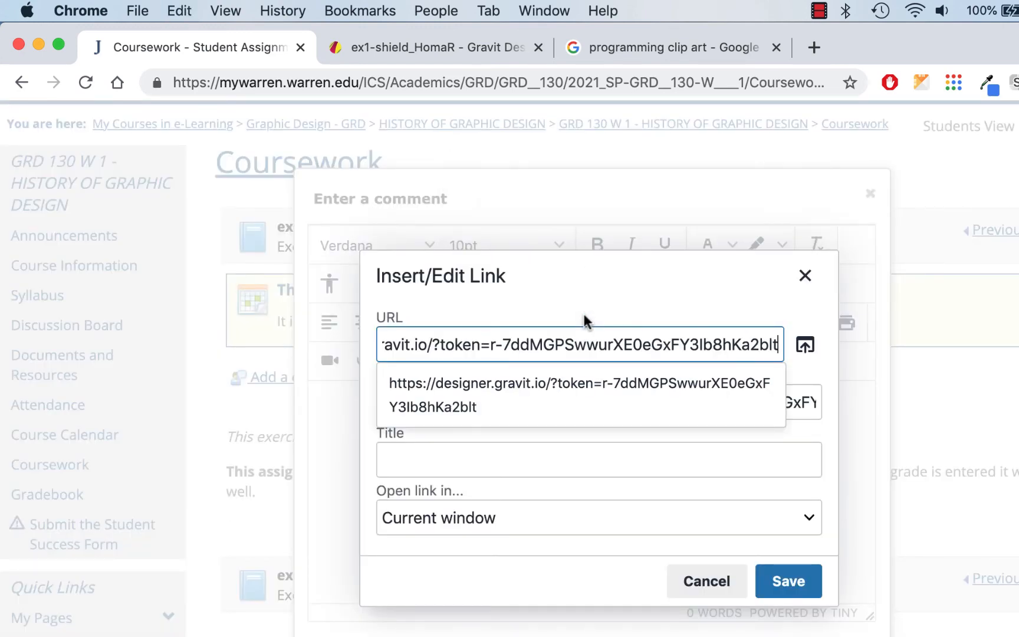
left_click(607, 290)
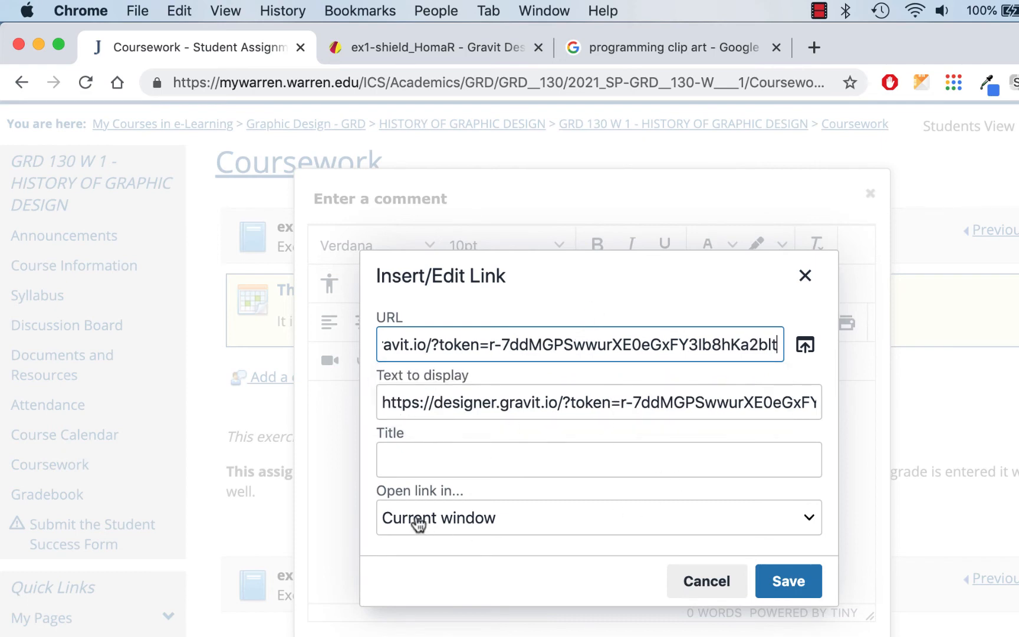
left_click(802, 519)
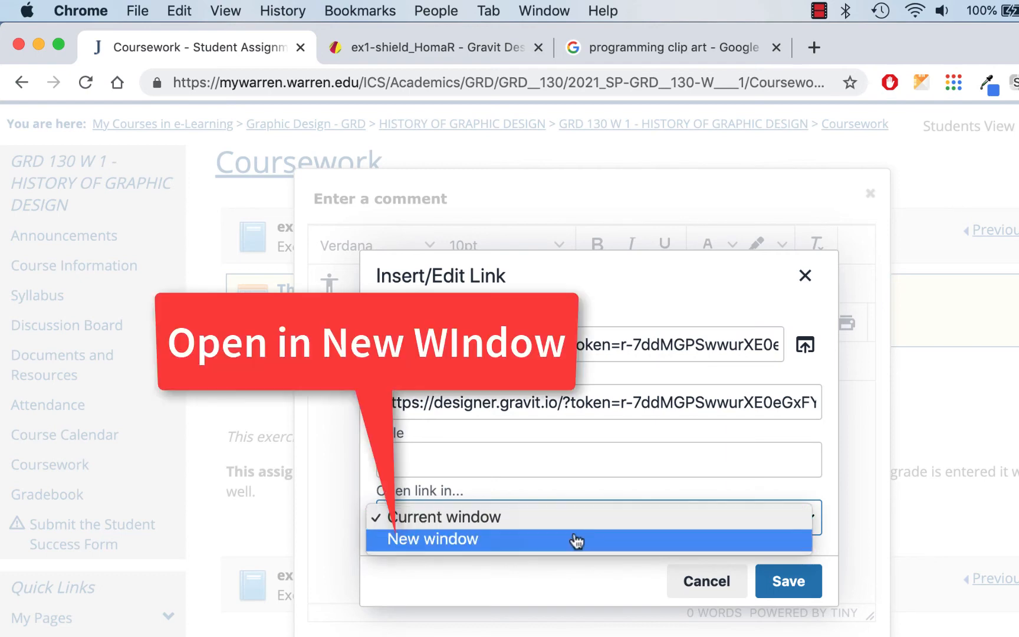
left_click(540, 547)
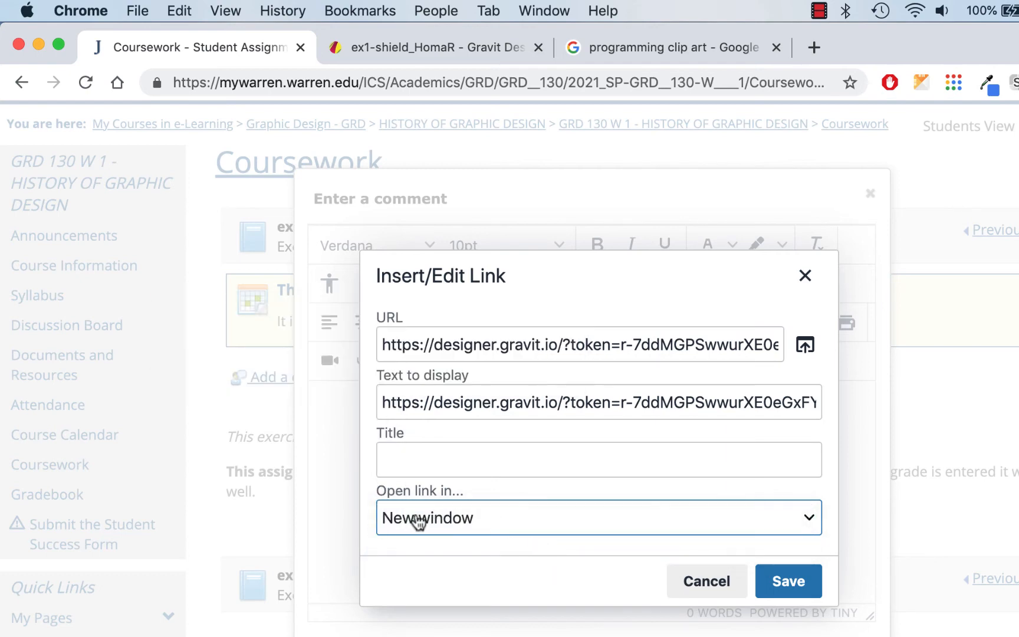
left_click(787, 581)
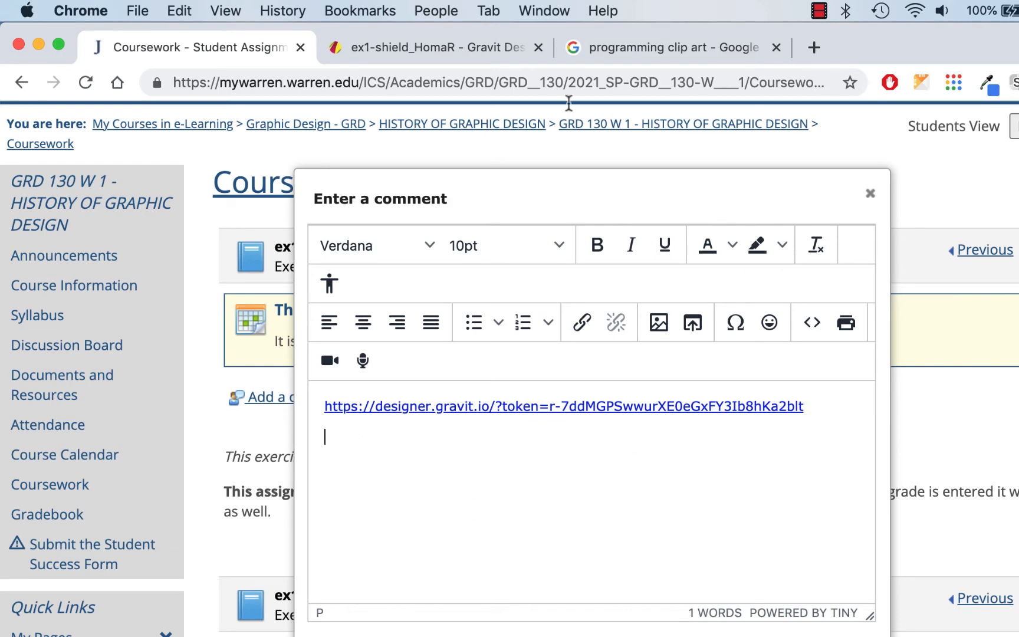
left_click(464, 44)
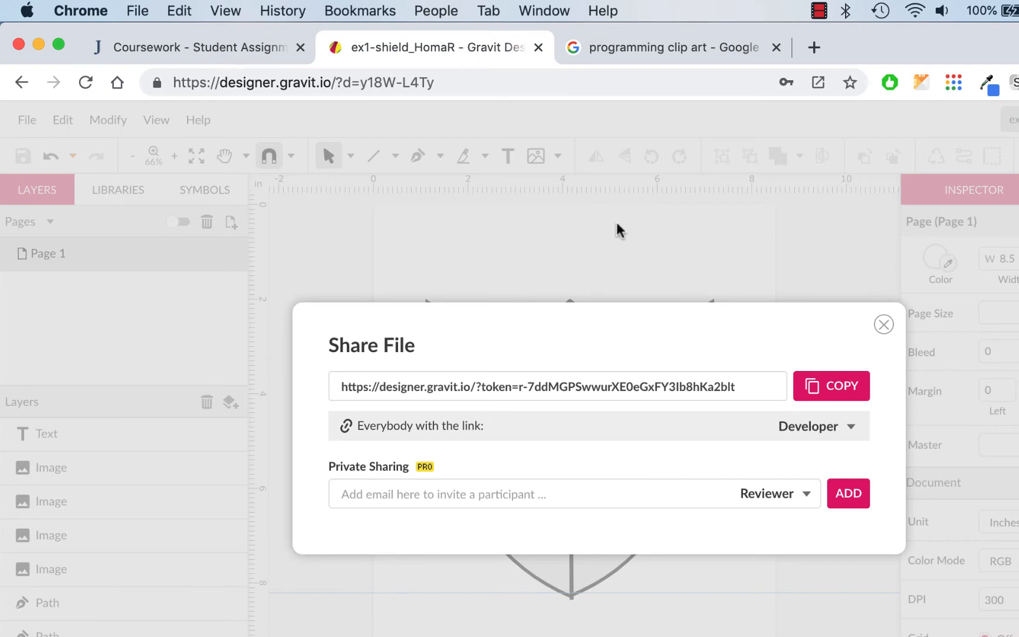
left_click(884, 325)
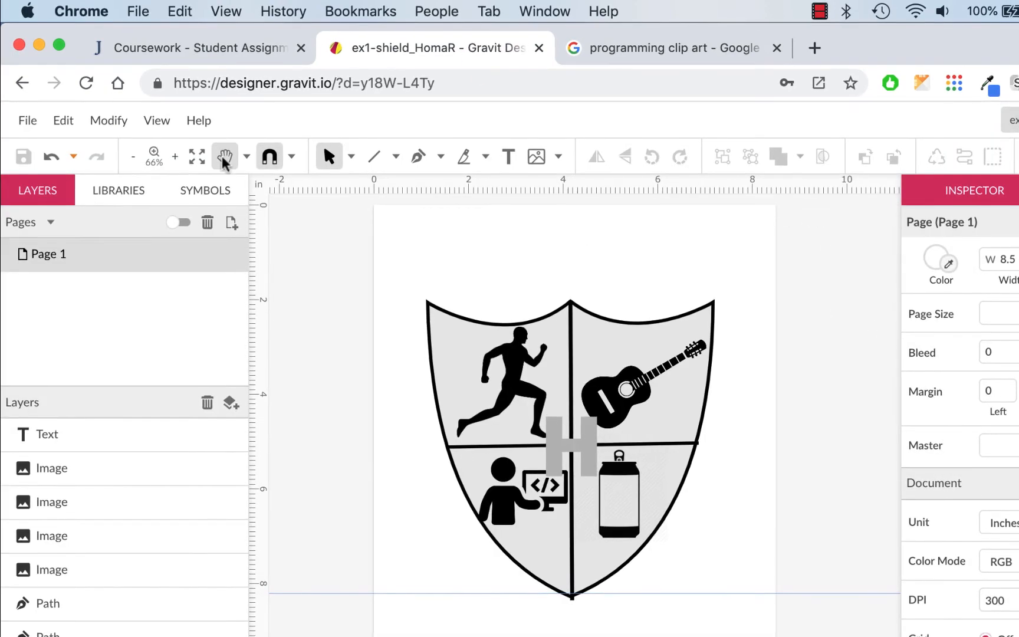
left_click(27, 120)
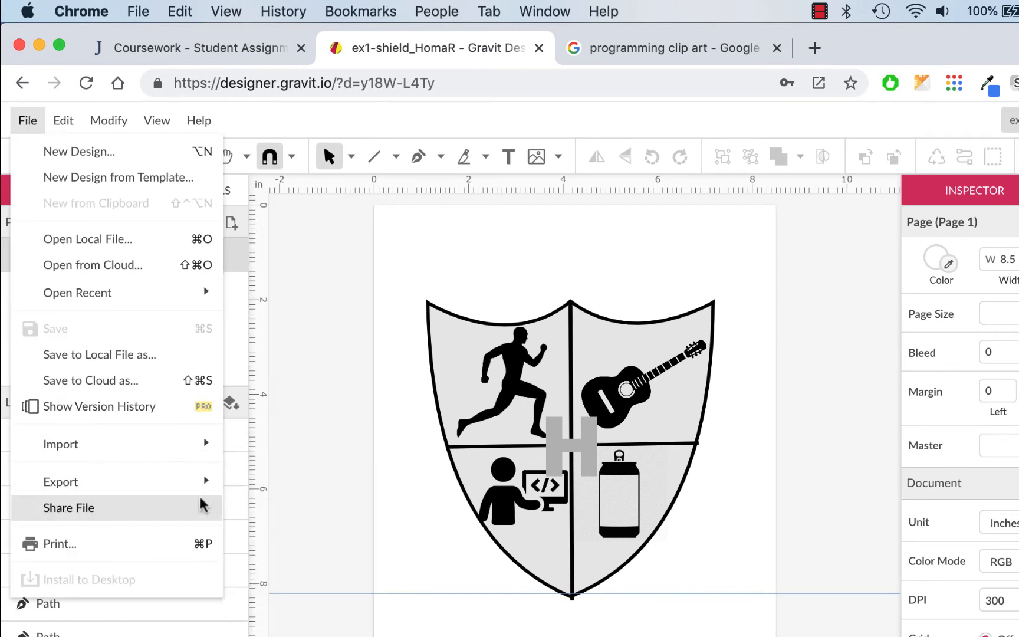
mouse_move(175, 494)
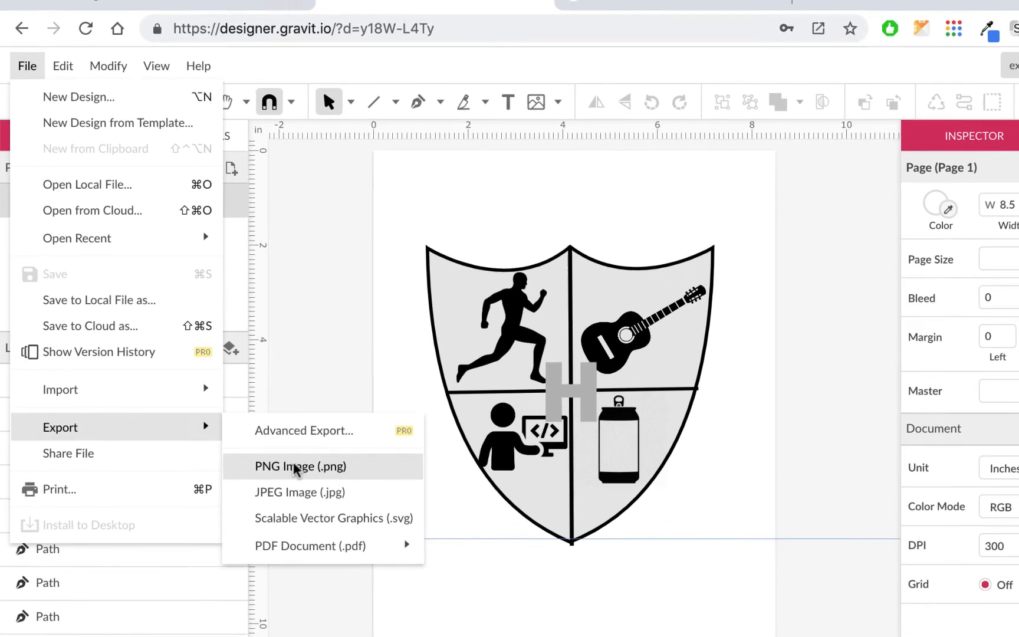
mouse_move(300, 604)
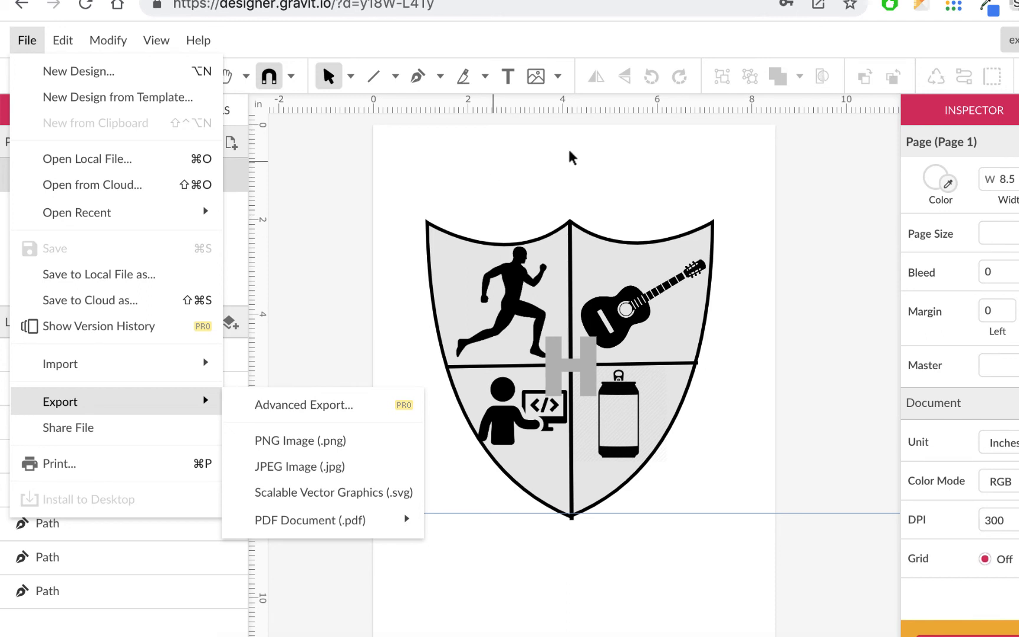
left_click(741, 210)
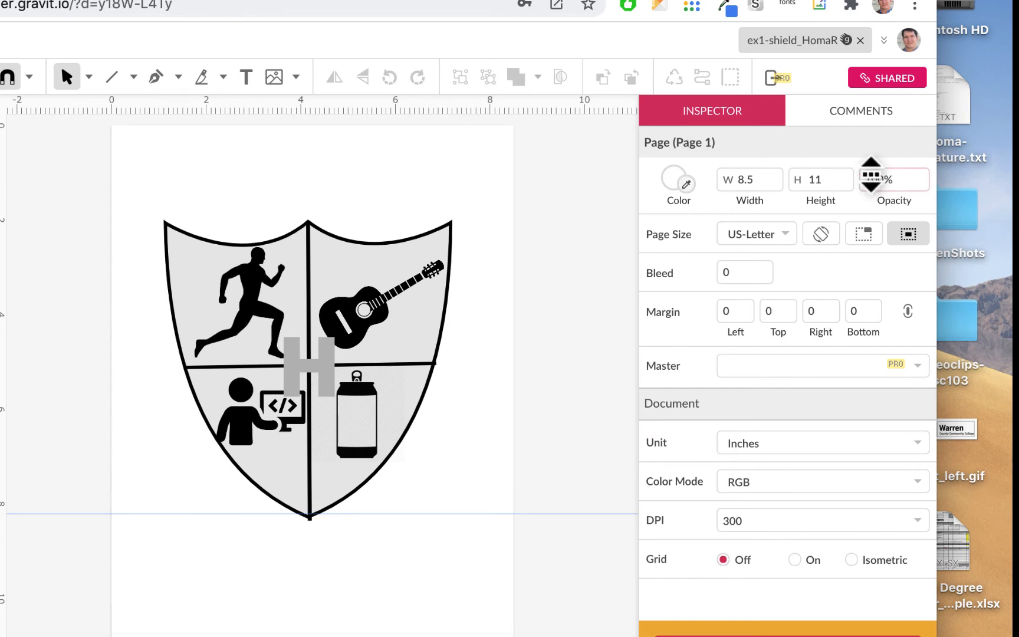
- Set the page opacity to 0% for a transparent background
left_click_drag(881, 179, 911, 634)
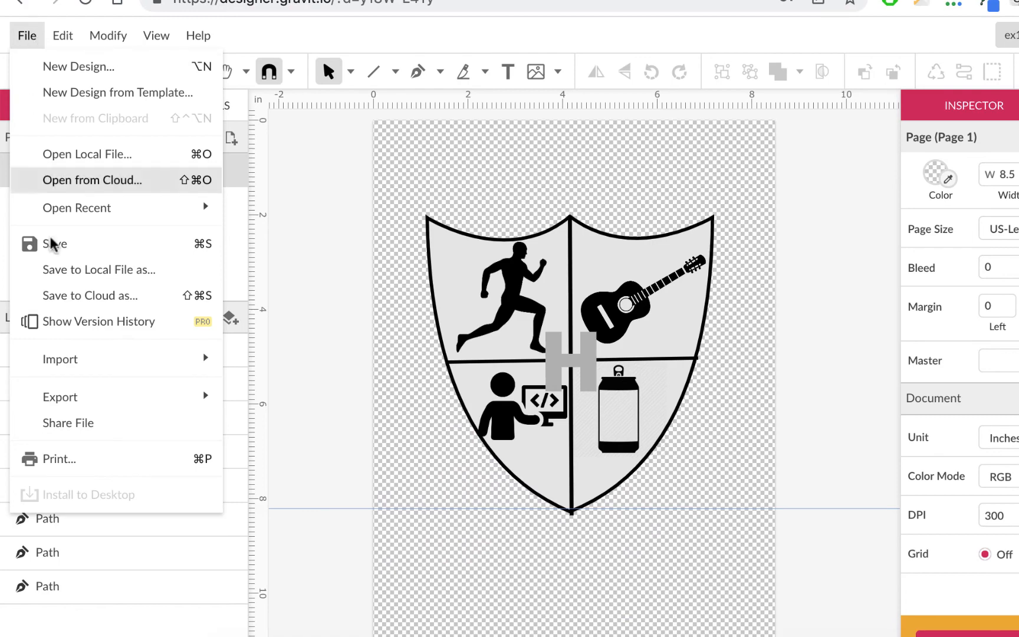
- Export the shield as a PNG image named ex1shield to the Desktop
mouse_move(68, 401)
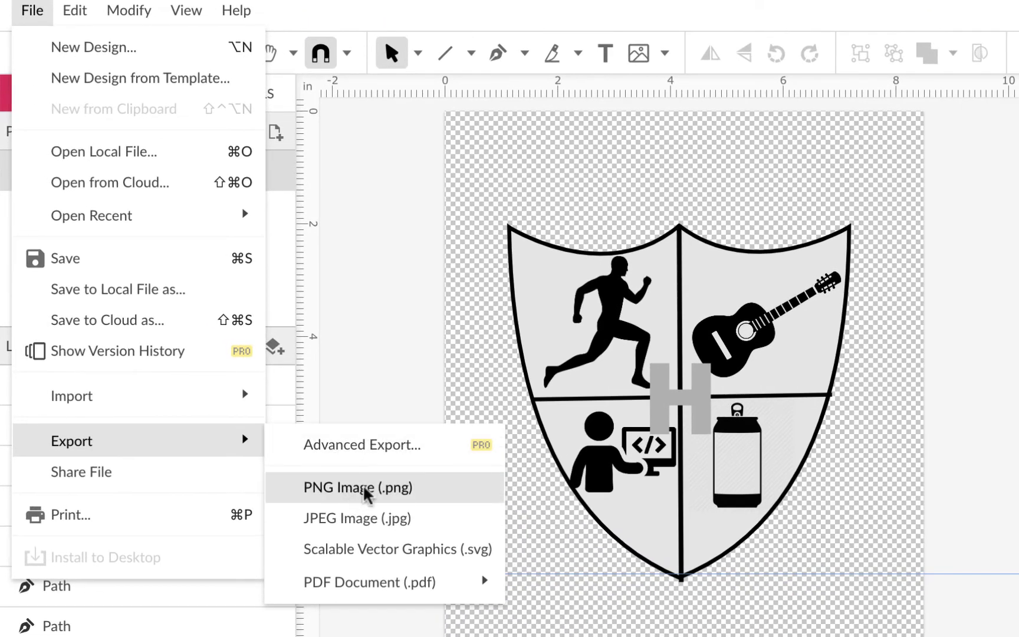
left_click(366, 490)
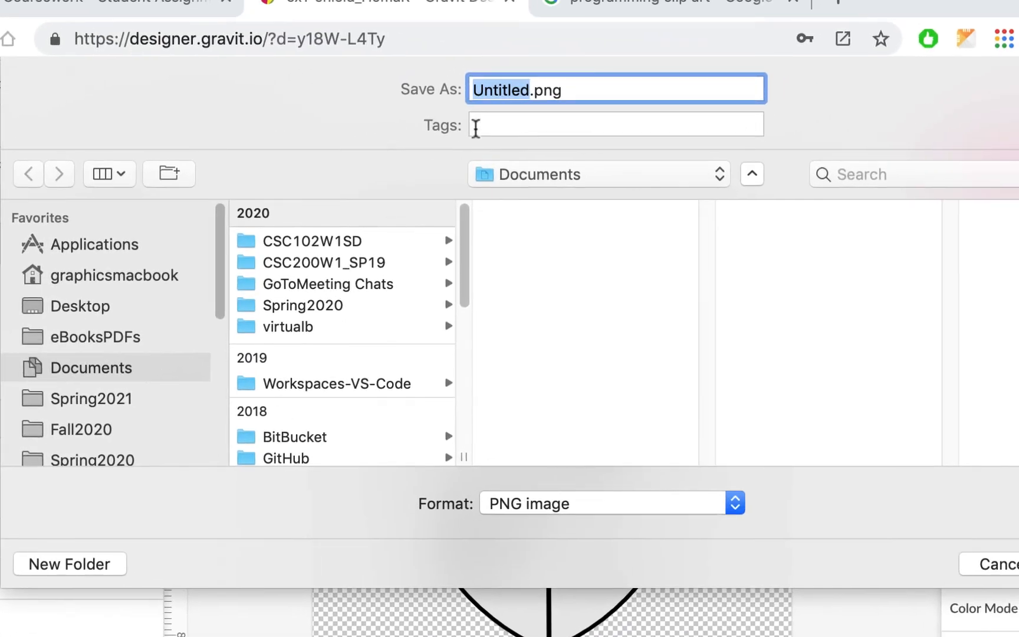
type("ex")
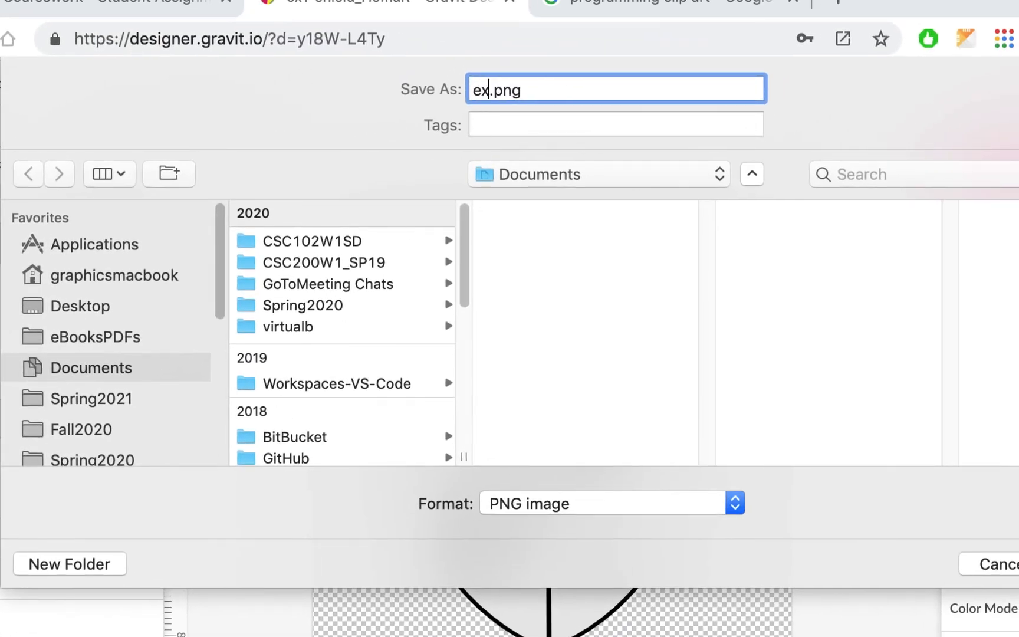
type("1shield")
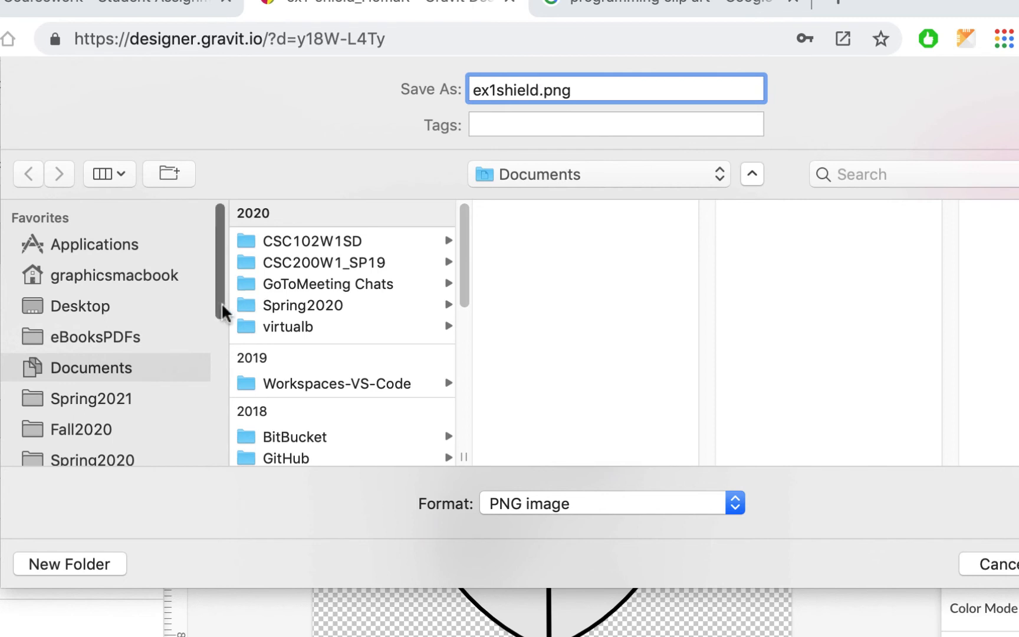
left_click(89, 307)
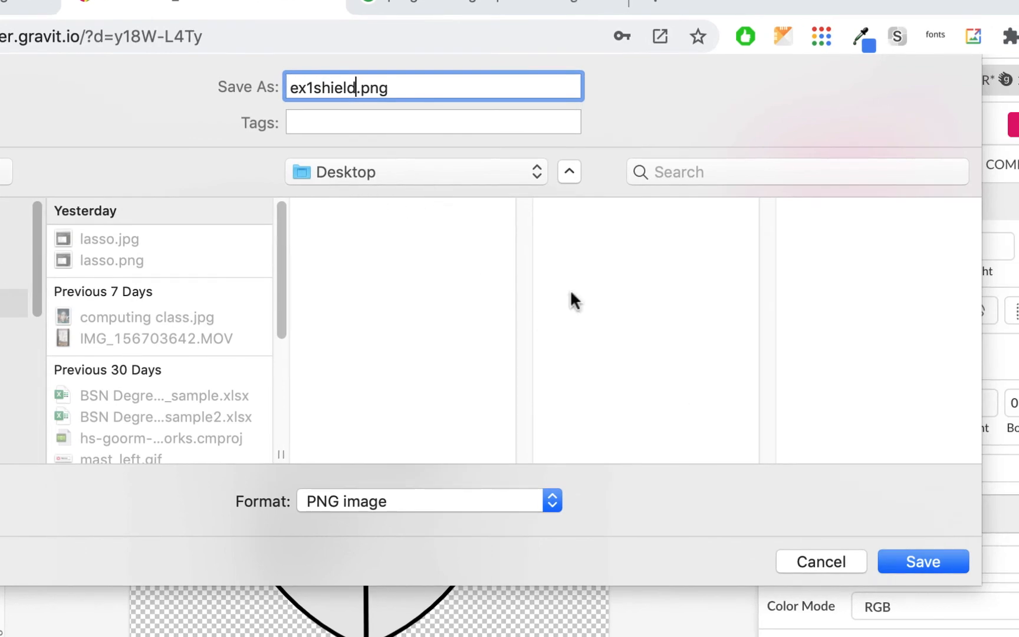
left_click(921, 562)
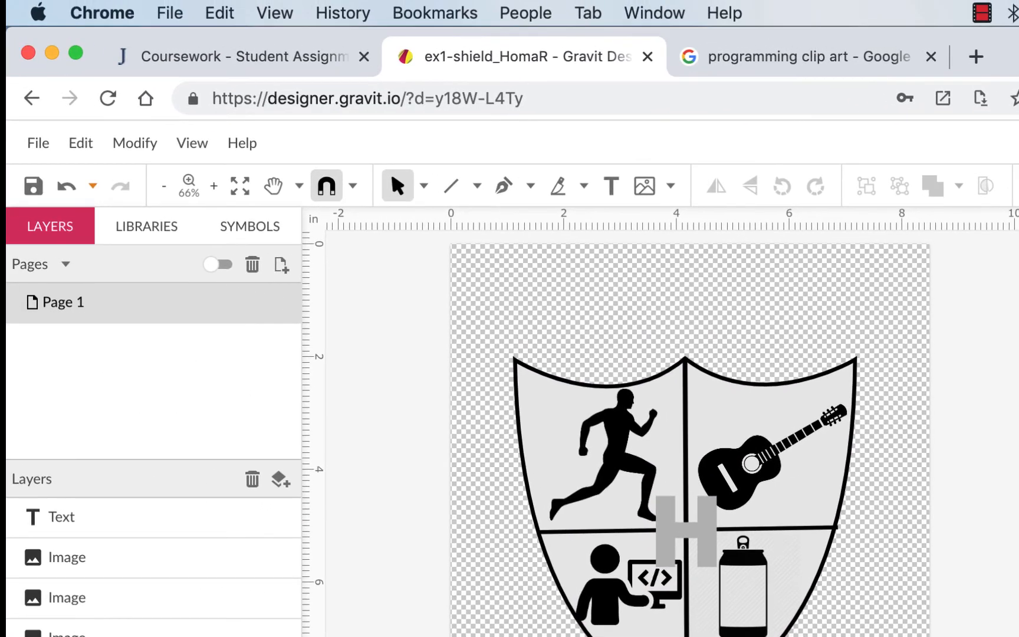
- Upload ex1shield.png from the Desktop and make it the source of the comment's new image
left_click(283, 52)
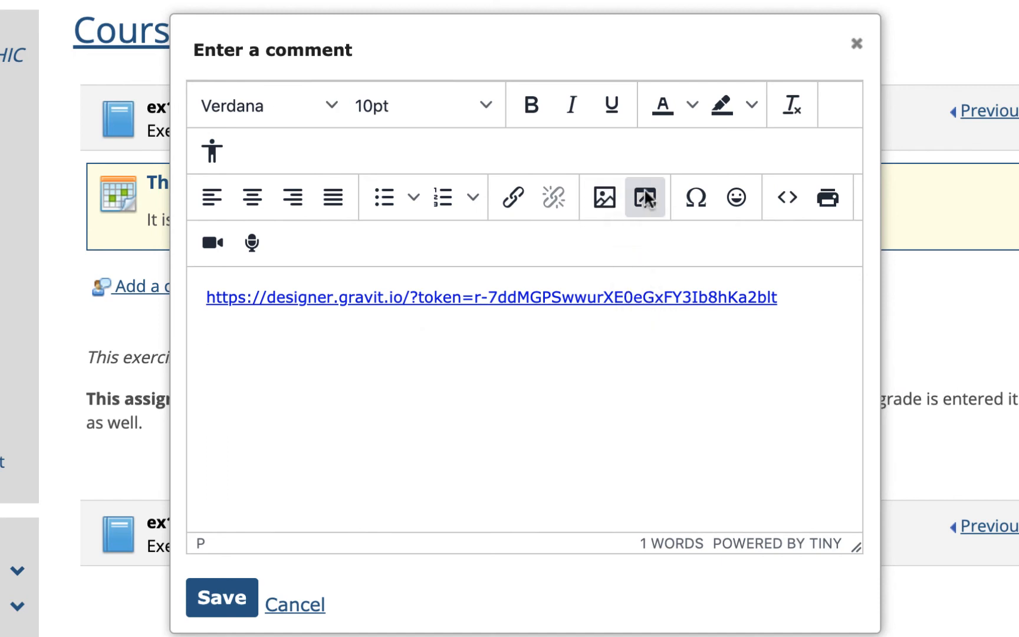
left_click(609, 198)
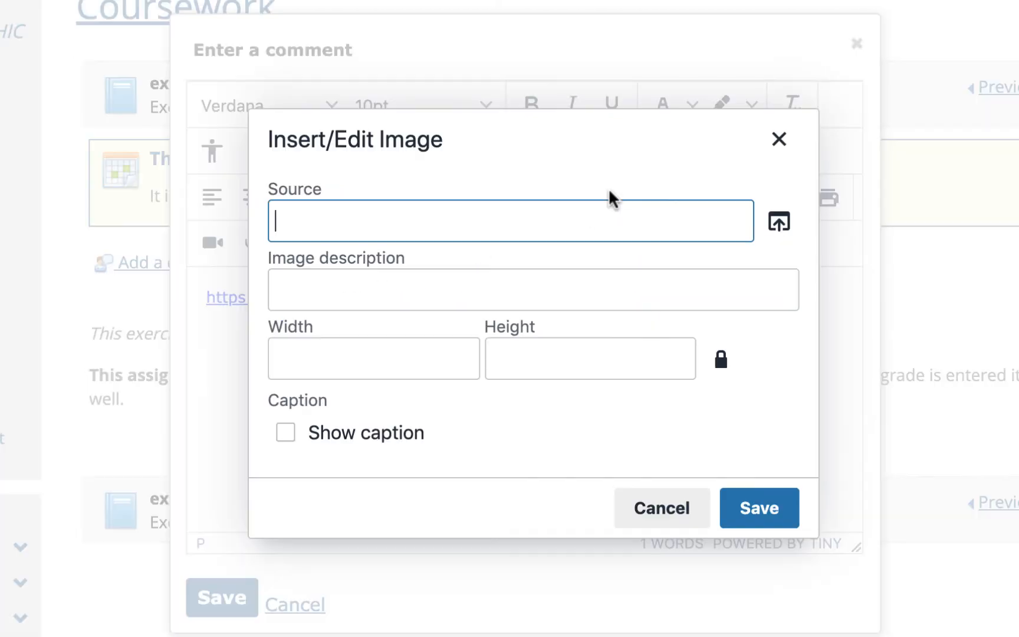
left_click(778, 223)
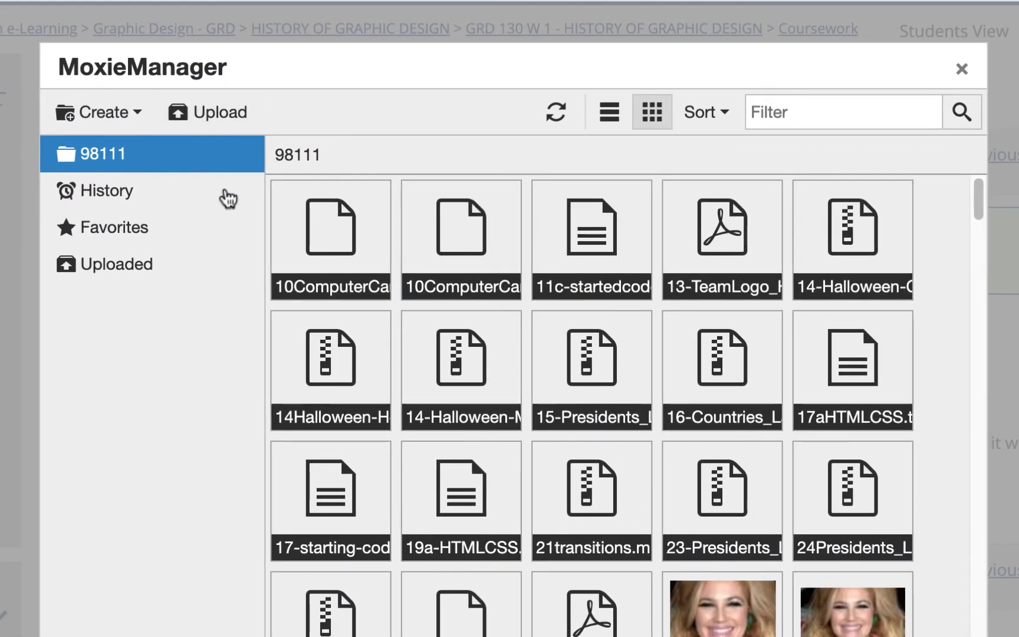
left_click(228, 116)
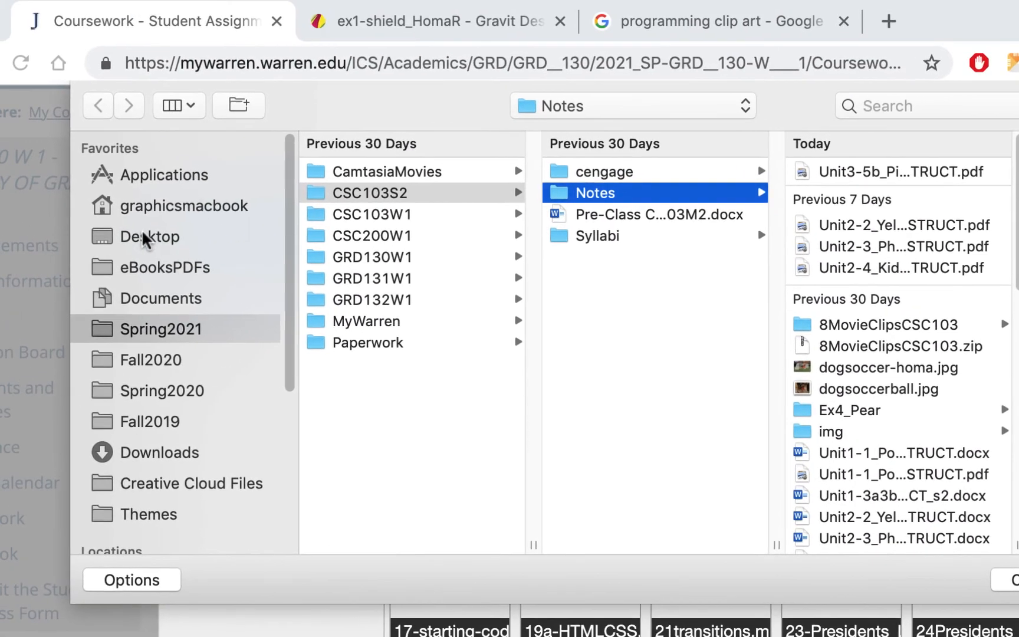
left_click(23, 146)
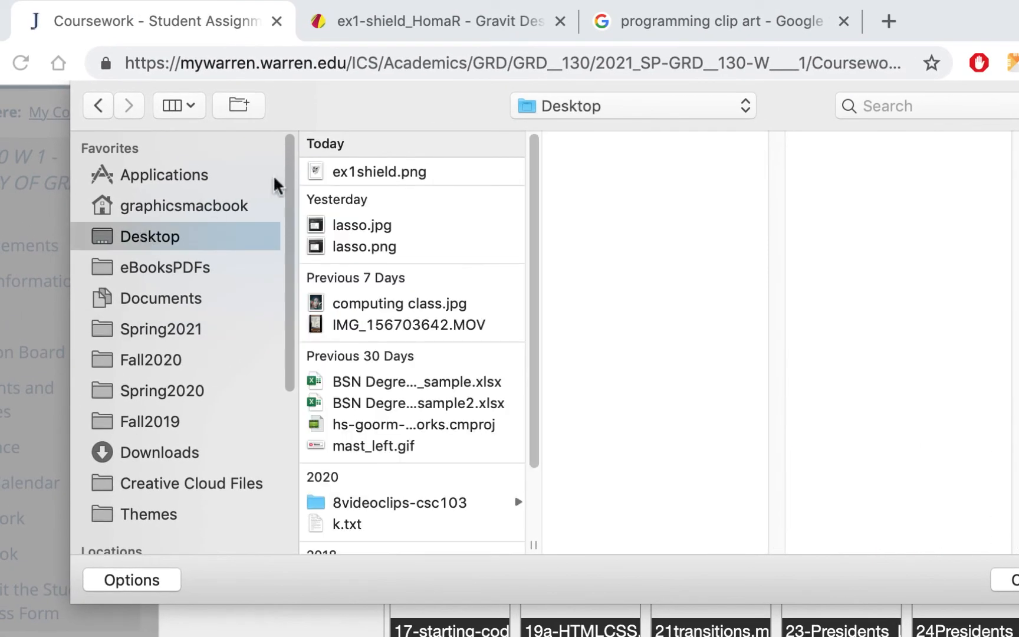
left_click(392, 171)
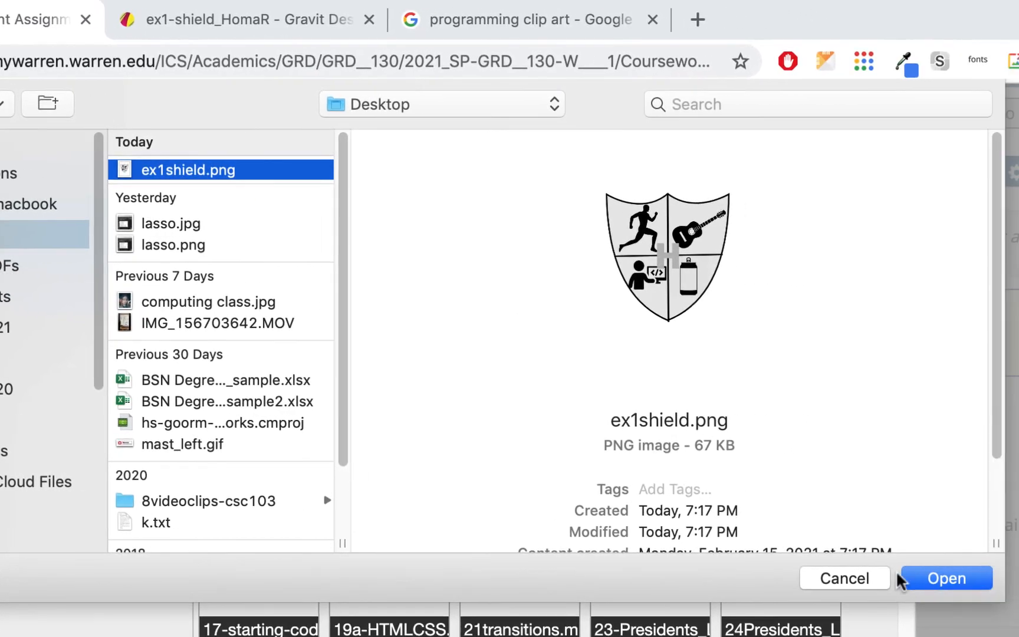
left_click(924, 573)
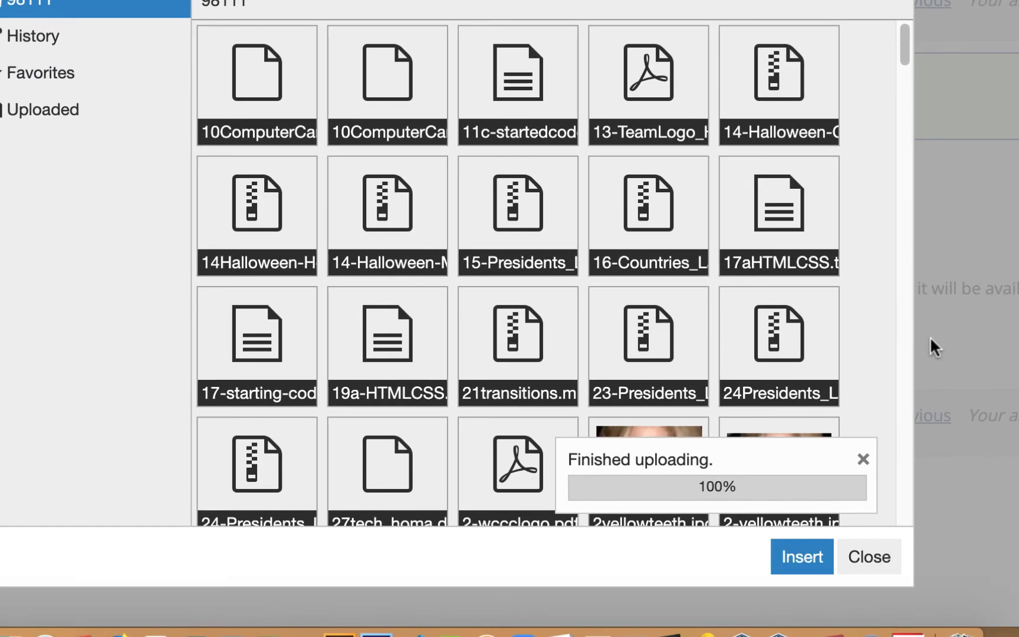
left_click(805, 556)
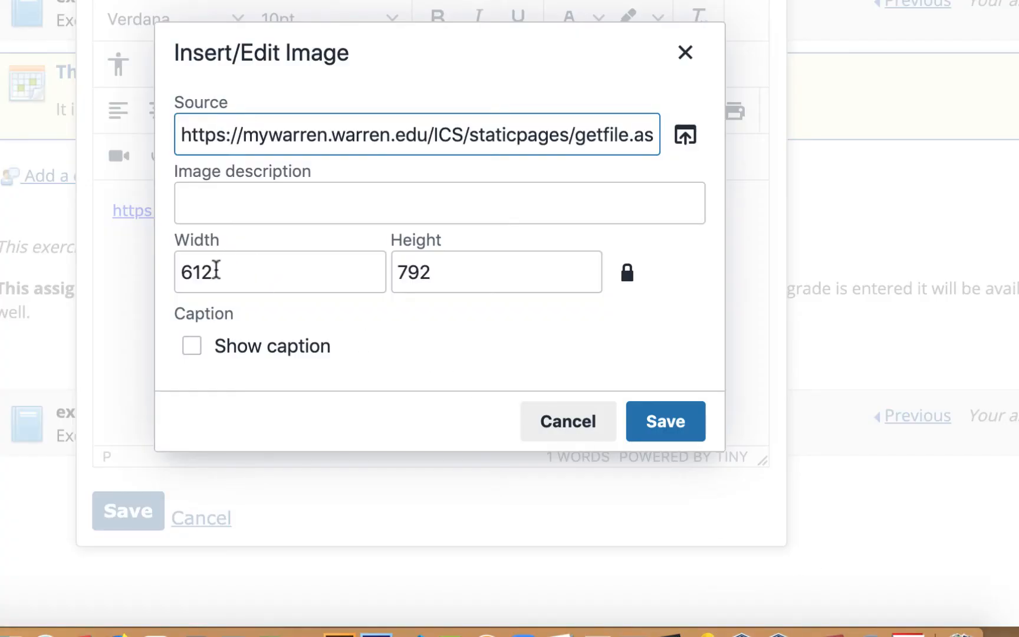
- Resize the shield image to width 400 (400 × 518), insert it, and post the comment
double_click(217, 270)
type("4")
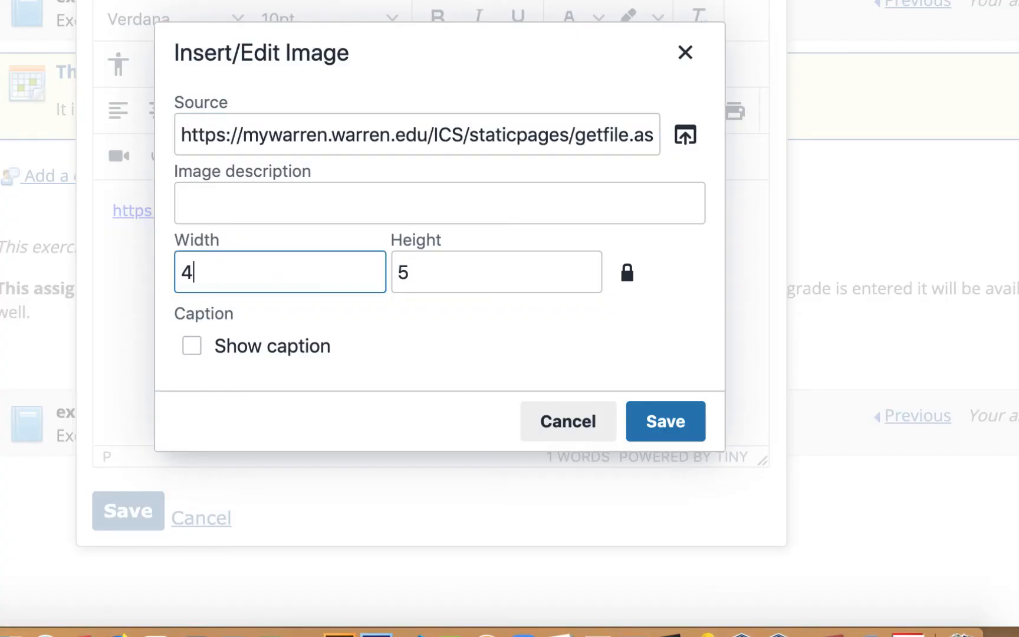
type("00")
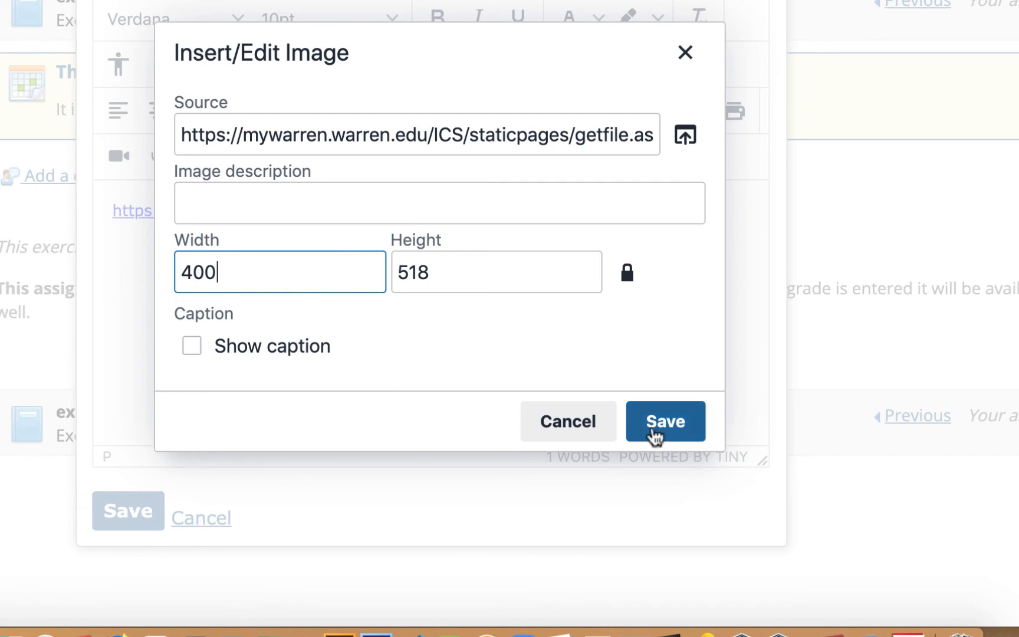
left_click(669, 422)
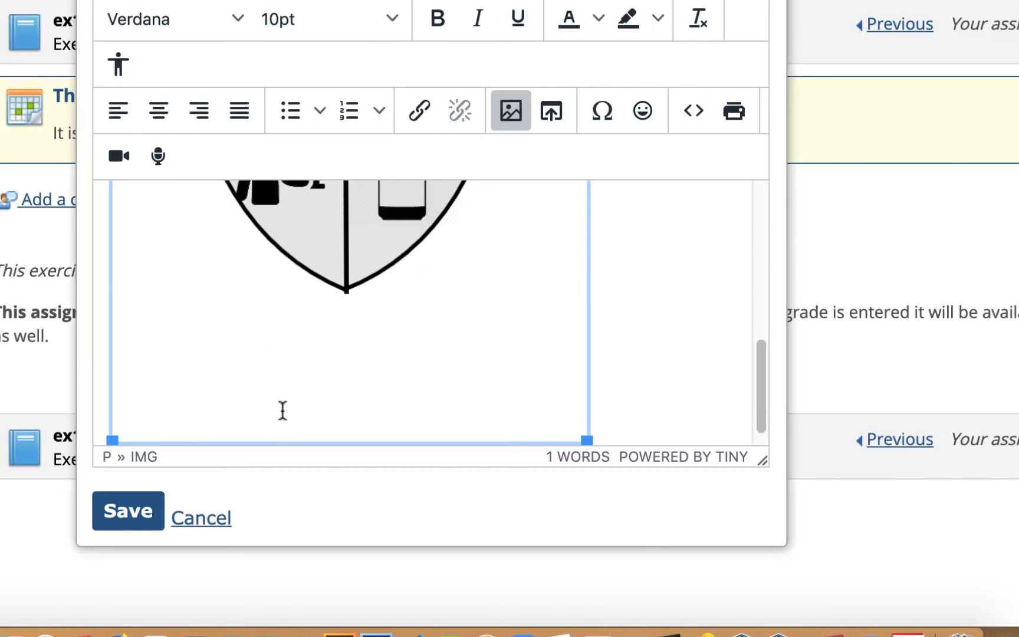
left_click(125, 512)
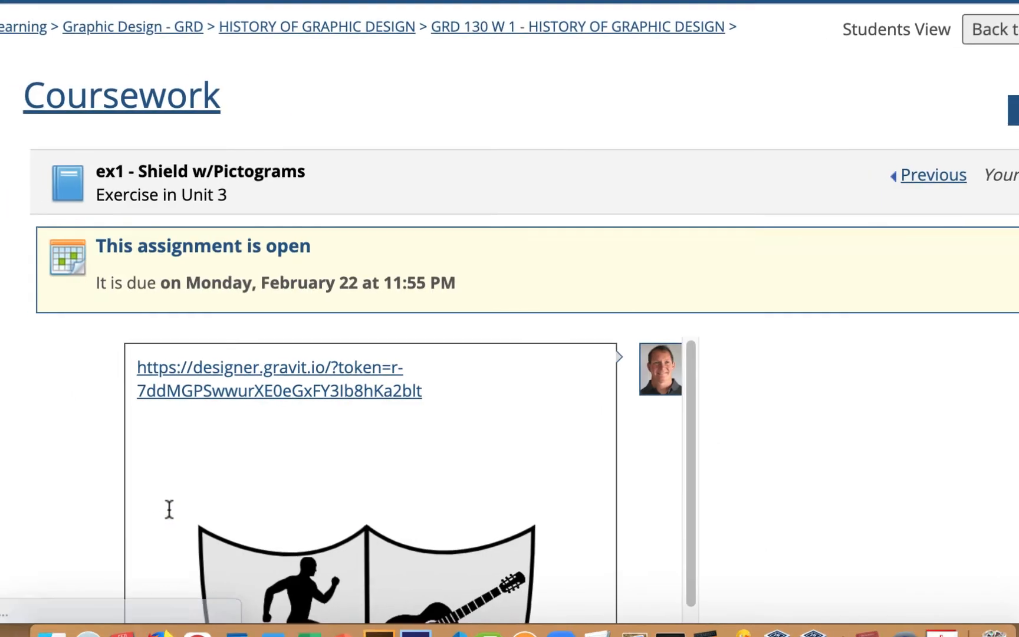
scroll(421, 363, "down", 5)
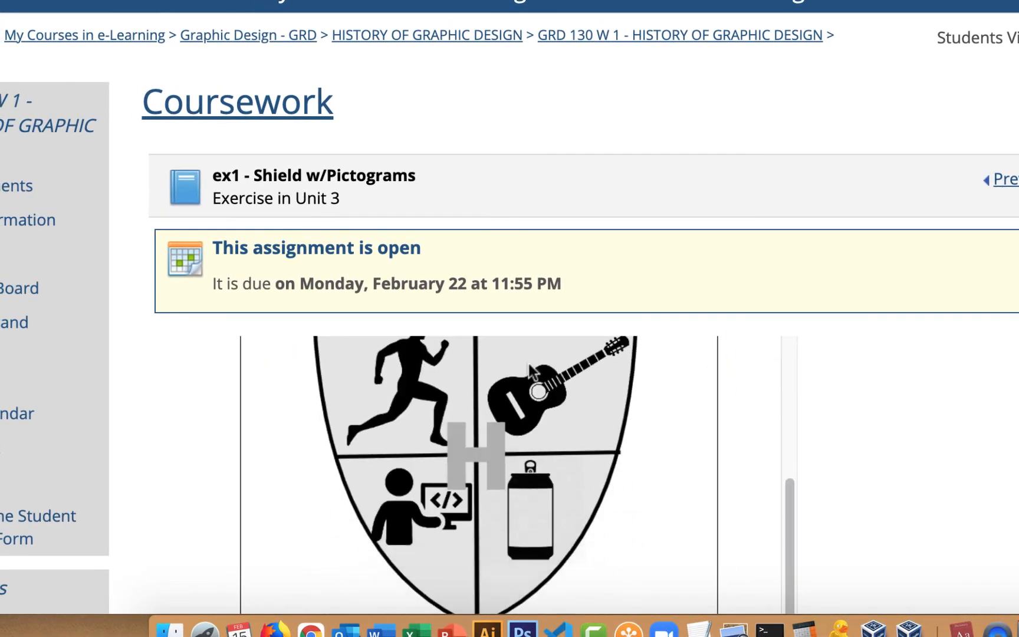
- Review the posted comment's share link and shield image, then return to the Gravit Designer tab
scroll(421, 362, "up", 5)
scroll(622, 359, "down", 6)
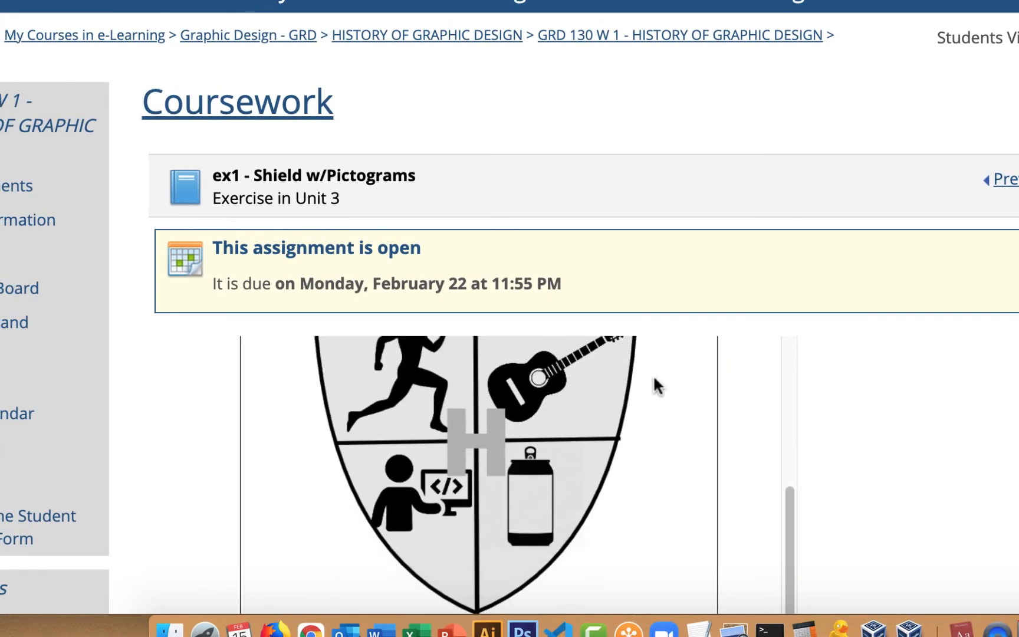
scroll(1004, 419, "down", 4)
scroll(997, 418, "up", 4)
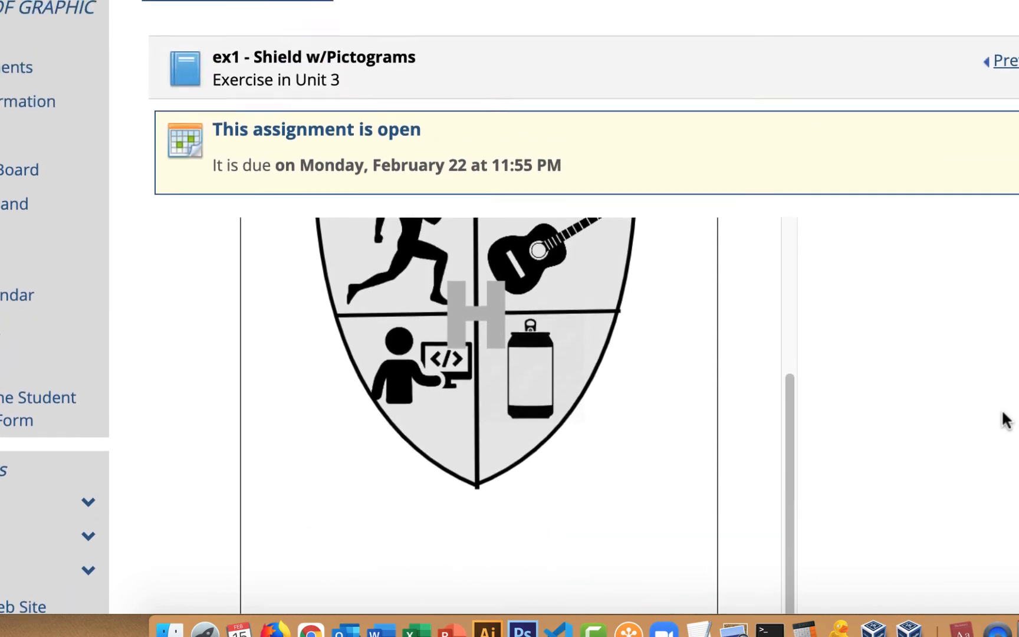
scroll(902, 389, "down", 5)
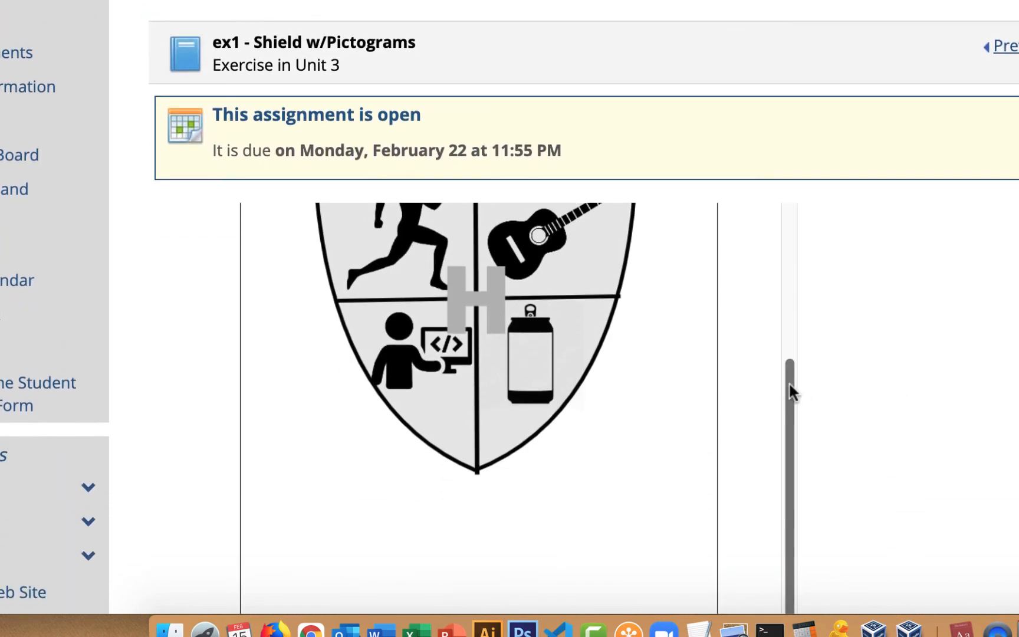
left_click_drag(789, 391, 784, 248)
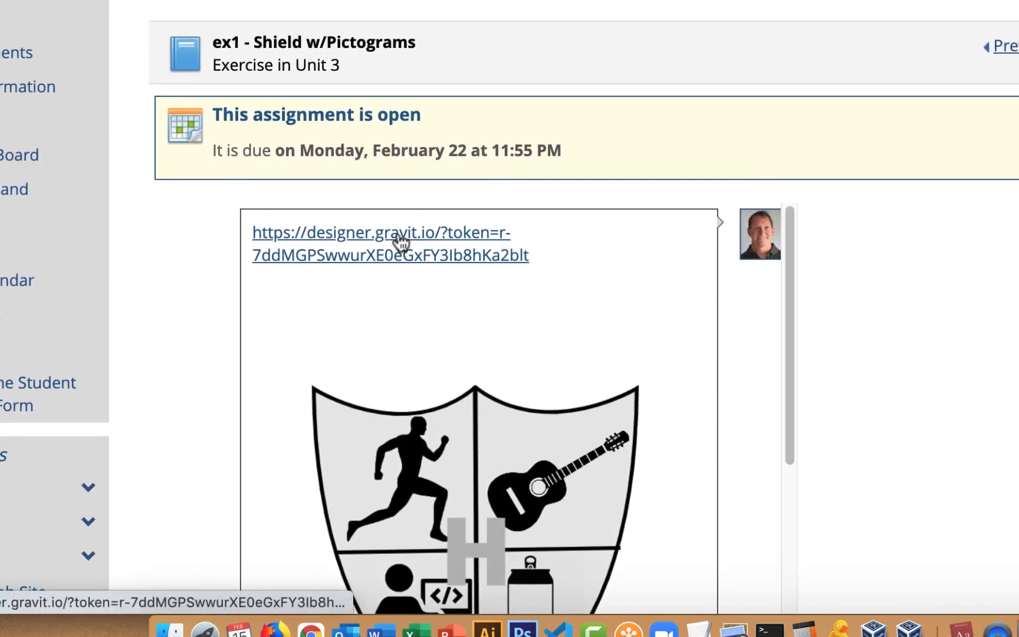
scroll(638, 288, "down", 3)
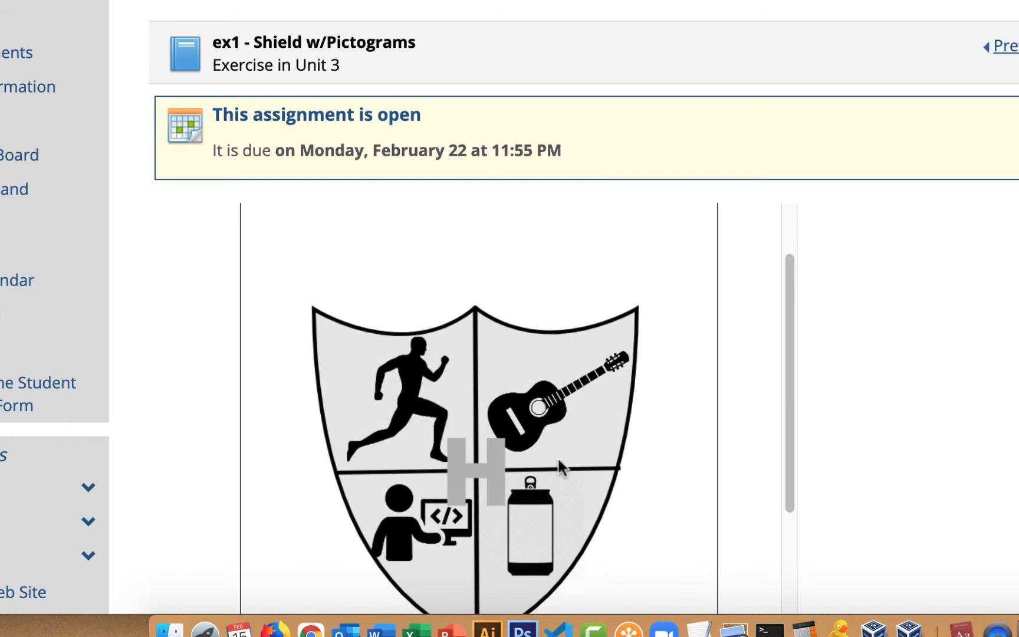
scroll(684, 412, "down", 3)
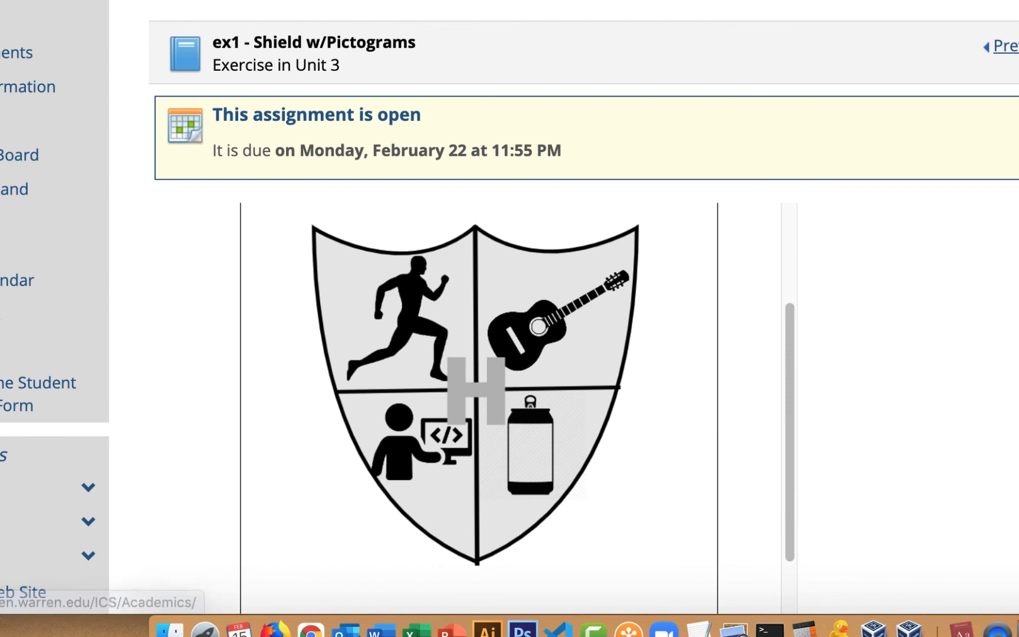
left_click(354, 1)
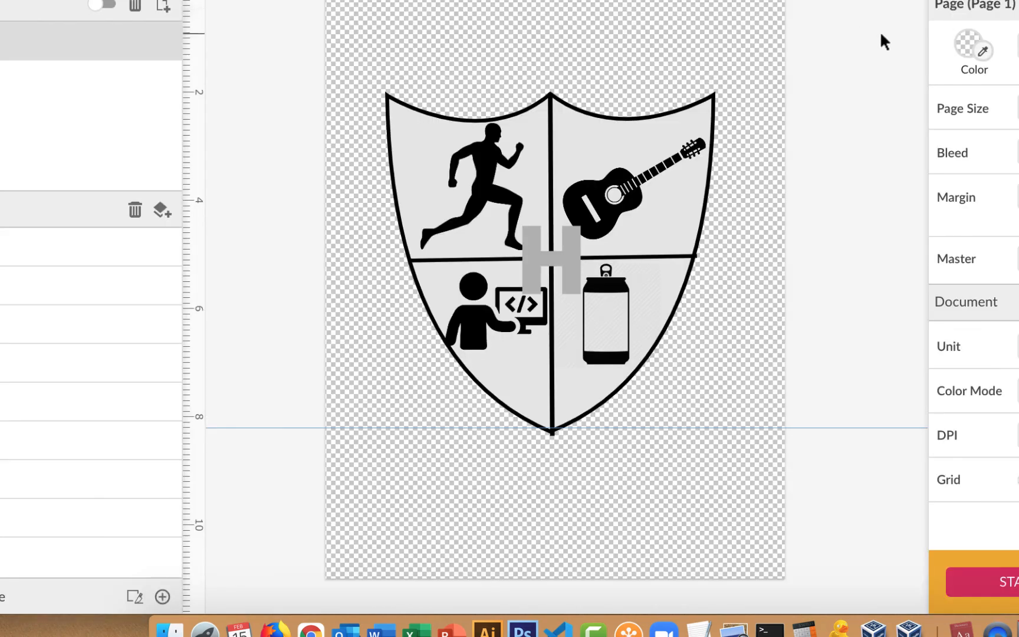